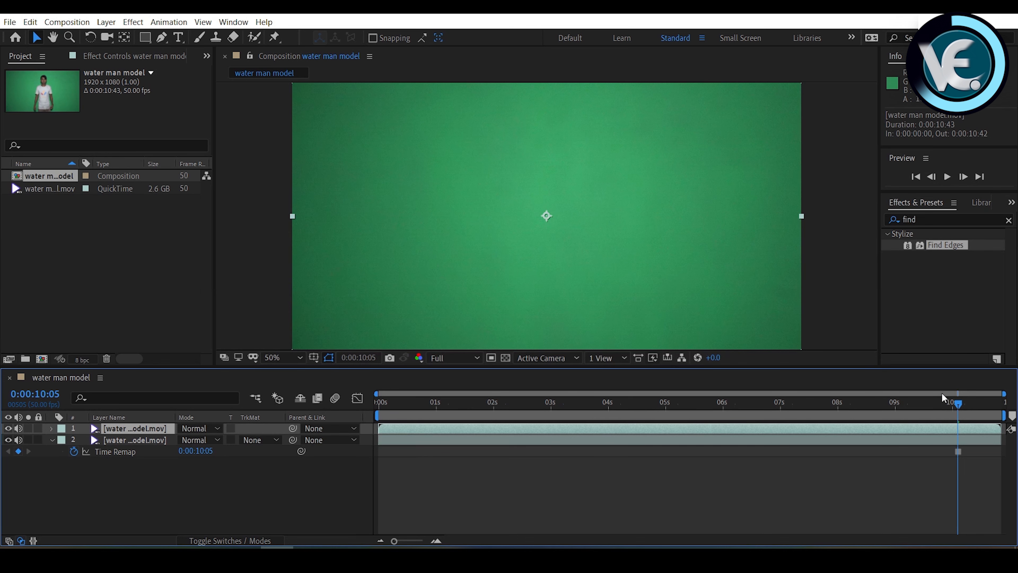
Split the top water man model layer at 0:00:06:17
{"action": "left_click_drag", "start_coordinate": [956, 408], "coordinate": [742, 415]}
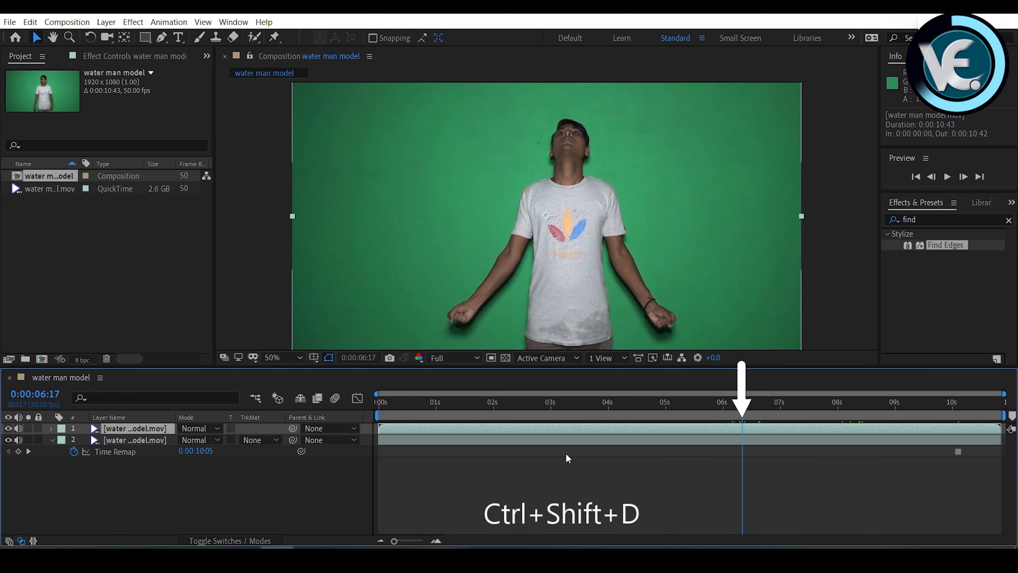
{"action": "key", "text": "ctrl+shift+d"}
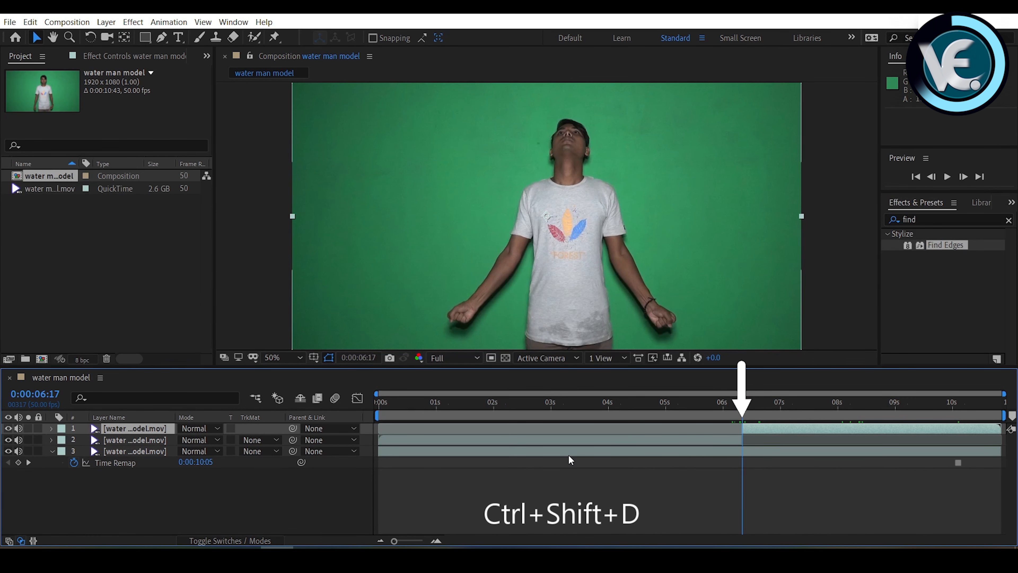
Freeze the frame of the layer segment starting at 0:00:06:17 and duplicate that frozen layer
{"action": "right_click", "coordinate": [769, 428]}
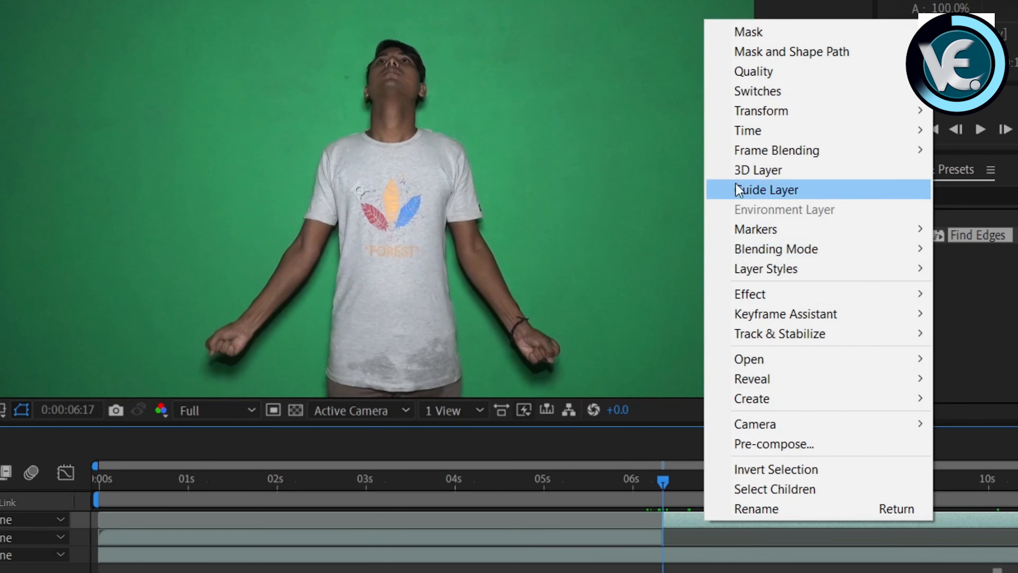
{"action": "mouse_move", "coordinate": [723, 131]}
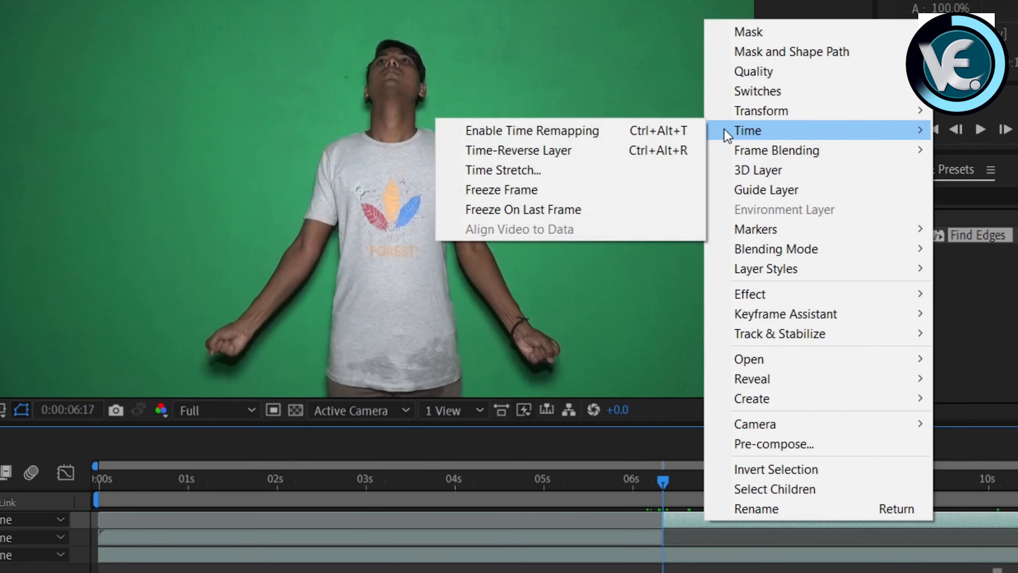
{"action": "left_click", "coordinate": [606, 189]}
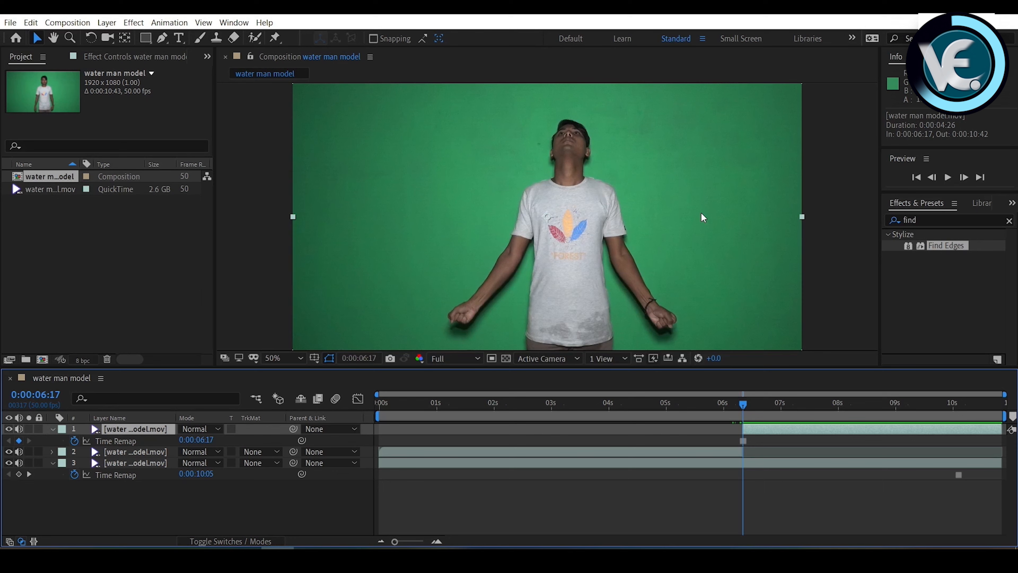
{"action": "key", "text": "ctrl+d"}
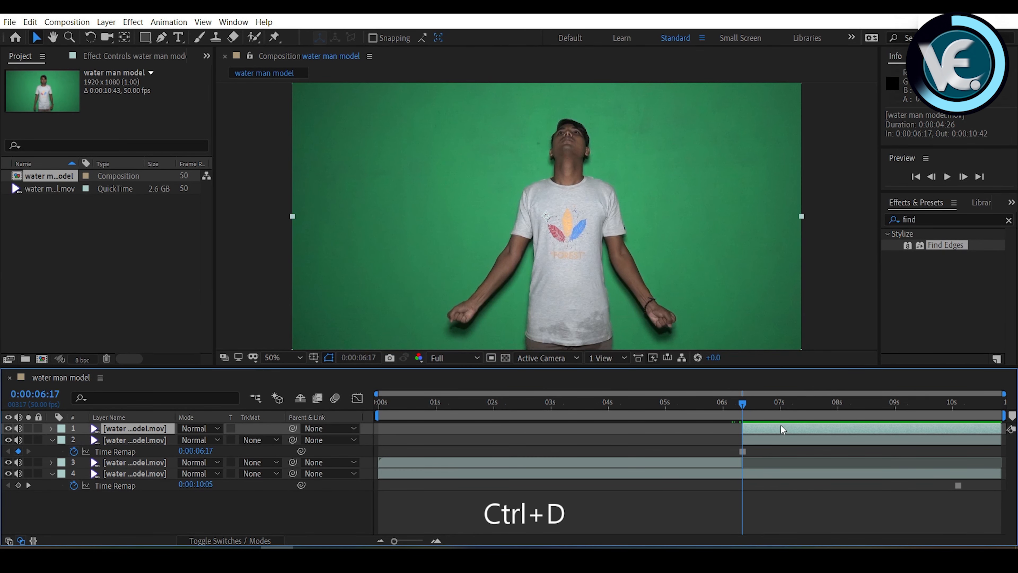
Start a Pen mask on the duplicated layer, tracing from the frame's lower edge up the man's right trouser side and lower shirt
{"action": "scroll", "coordinate": [565, 221], "scroll_direction": "up", "scroll_amount": 3}
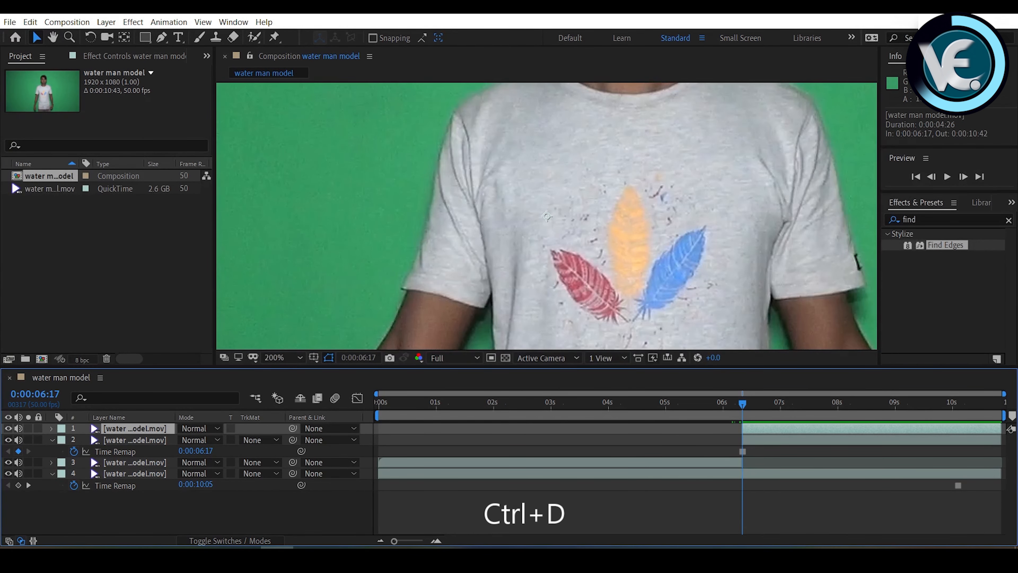
{"action": "left_click", "coordinate": [53, 38]}
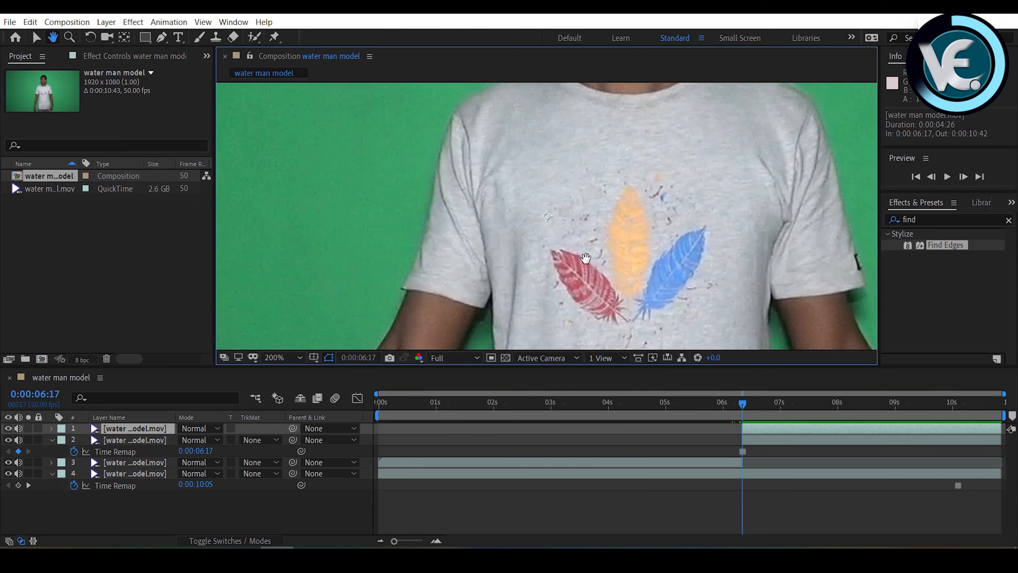
{"action": "left_click_drag", "start_coordinate": [583, 341], "coordinate": [589, 135]}
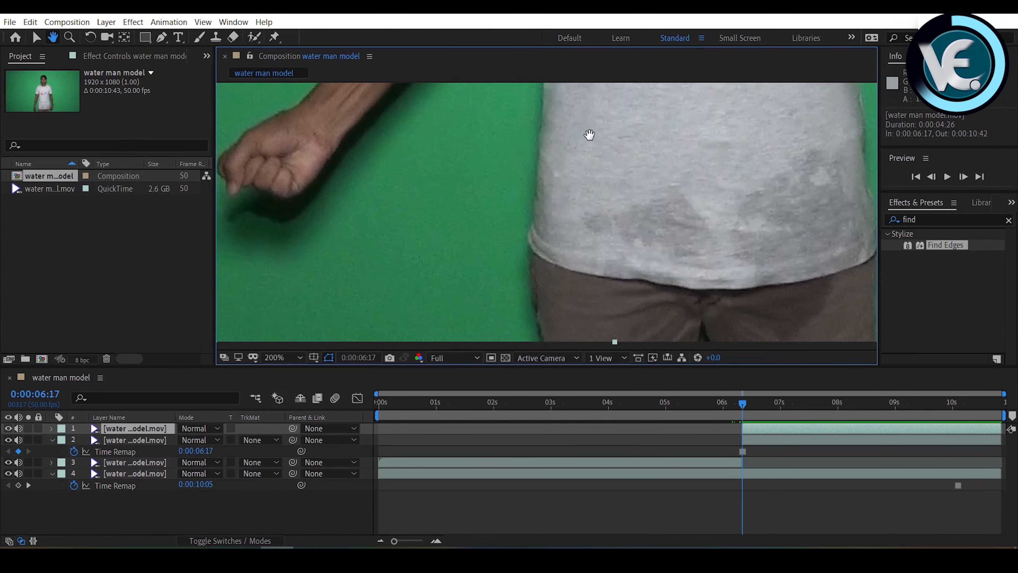
{"action": "left_click", "coordinate": [162, 38]}
{"action": "left_click", "coordinate": [544, 343]}
{"action": "left_click", "coordinate": [535, 298]}
{"action": "left_click", "coordinate": [533, 271]}
{"action": "left_click", "coordinate": [528, 238]}
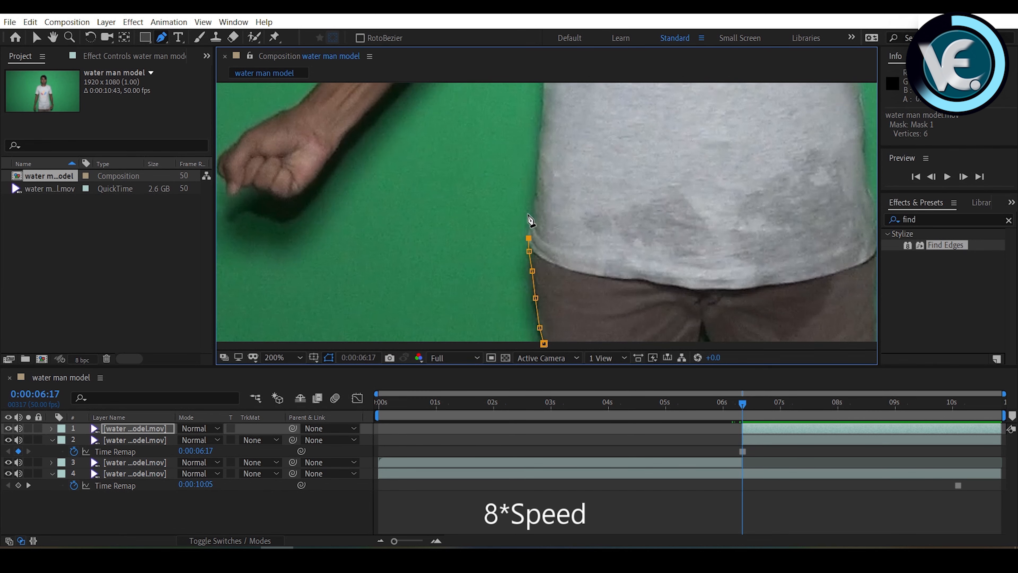
{"action": "left_click", "coordinate": [532, 207]}
{"action": "left_click", "coordinate": [538, 167]}
{"action": "left_click", "coordinate": [542, 120]}
{"action": "left_click", "coordinate": [543, 84]}
Continue the mask path up the right side of the man's torso along the shirt edge beside the FOREST print
{"action": "left_click", "coordinate": [54, 38]}
{"action": "left_click_drag", "start_coordinate": [577, 124], "coordinate": [635, 329]}
{"action": "left_click", "coordinate": [161, 39]}
{"action": "left_click", "coordinate": [609, 254]}
{"action": "left_click", "coordinate": [615, 209]}
{"action": "left_click", "coordinate": [626, 156]}
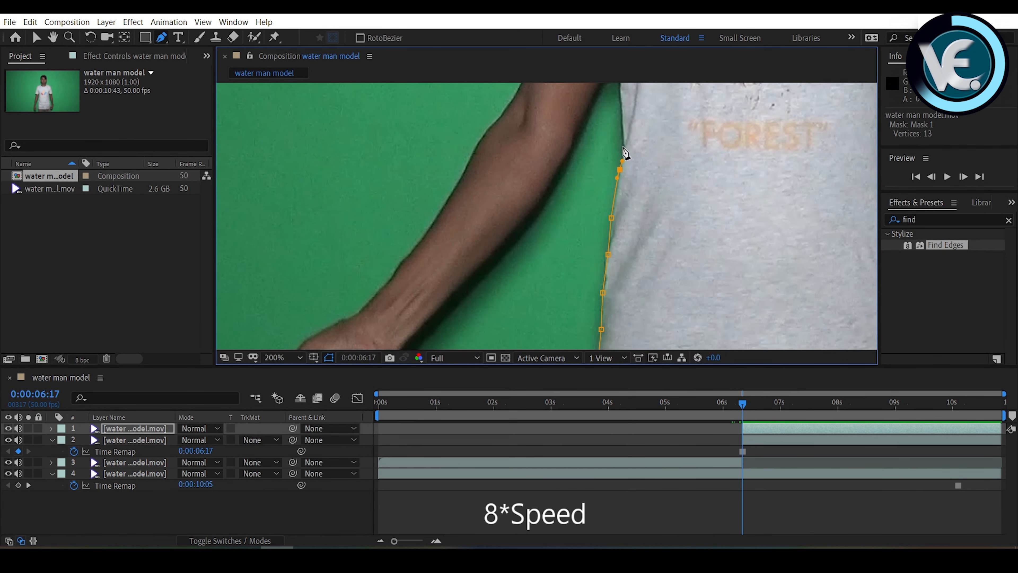
Trace the mask around the man's right armpit and start down the inner edge of his upper arm
{"action": "left_click", "coordinate": [53, 38]}
{"action": "scroll", "coordinate": [517, 240], "scroll_direction": "up", "scroll_amount": 1}
{"action": "scroll", "coordinate": [546, 172], "scroll_direction": "down", "scroll_amount": 1}
{"action": "left_click", "coordinate": [162, 38]}
{"action": "left_click", "coordinate": [555, 259]}
{"action": "left_click", "coordinate": [541, 287]}
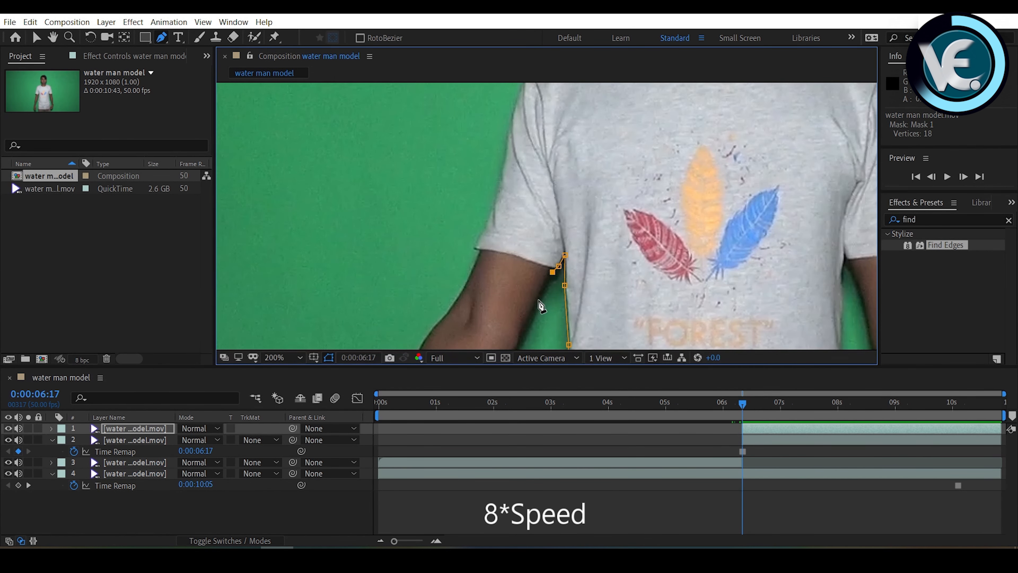
{"action": "left_click", "coordinate": [520, 332]}
Continue the mask path down the inner edge of the man's right arm past the elbow along the forearm
{"action": "left_click", "coordinate": [54, 38]}
{"action": "left_click_drag", "start_coordinate": [461, 172], "coordinate": [590, 45]}
{"action": "left_click", "coordinate": [161, 39]}
{"action": "left_click", "coordinate": [673, 188]}
{"action": "left_click", "coordinate": [627, 242]}
{"action": "left_click", "coordinate": [582, 282]}
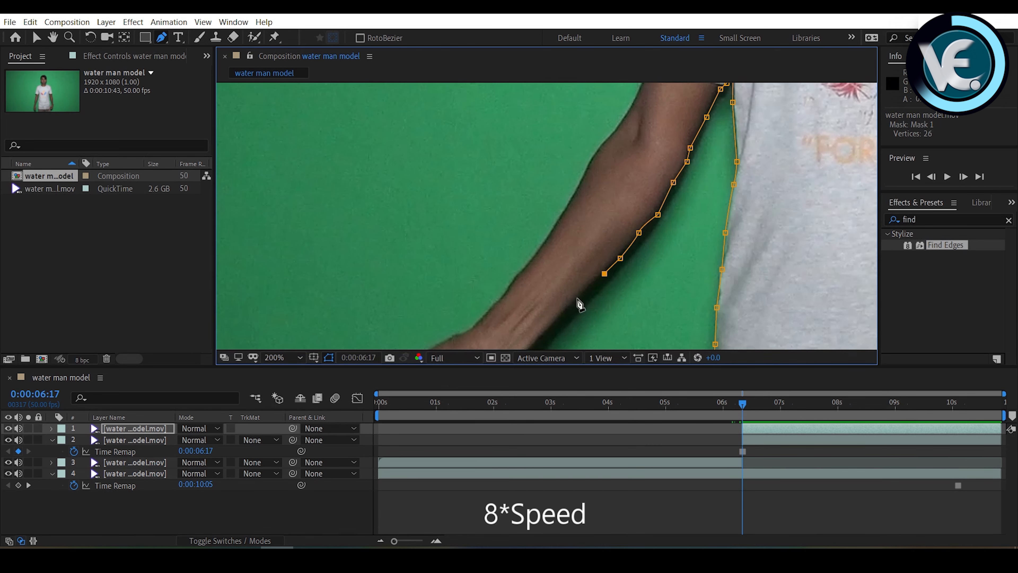
{"action": "left_click", "coordinate": [539, 325]}
Trace the mask along the man's right wrist and the underside of his fist
{"action": "left_click", "coordinate": [53, 38]}
{"action": "left_click_drag", "start_coordinate": [521, 281], "coordinate": [649, 128]}
{"action": "left_click", "coordinate": [162, 37]}
{"action": "left_click", "coordinate": [162, 38]}
{"action": "left_click", "coordinate": [652, 189]}
{"action": "left_click", "coordinate": [641, 209]}
{"action": "left_click", "coordinate": [630, 223]}
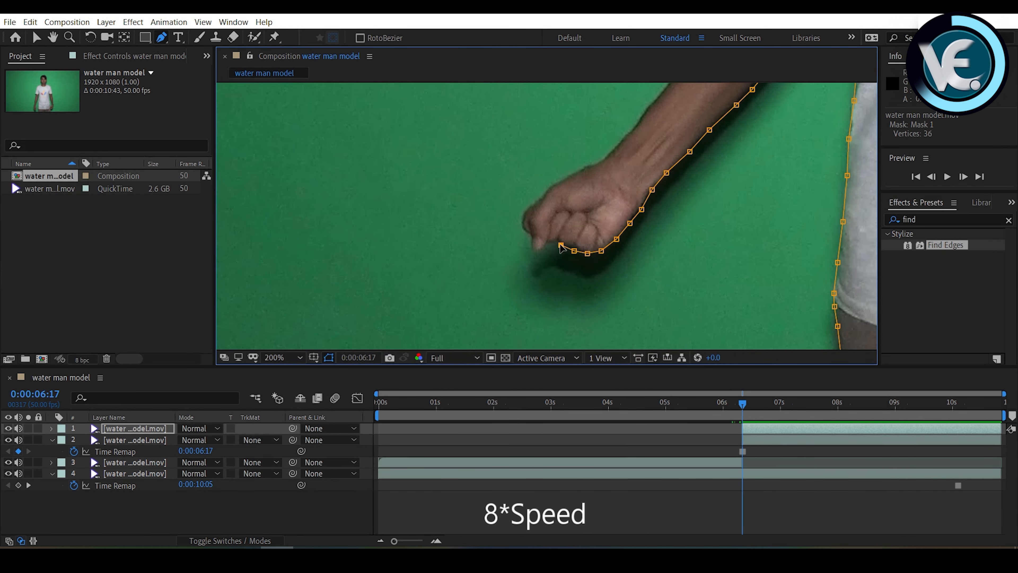
Trace the mask around the thumb side and top of the man's right fist back to the wrist
{"action": "left_click", "coordinate": [522, 219]}
{"action": "left_click", "coordinate": [530, 208]}
{"action": "left_click", "coordinate": [541, 195]}
{"action": "left_click", "coordinate": [557, 181]}
{"action": "left_click", "coordinate": [573, 173]}
{"action": "left_click", "coordinate": [590, 163]}
{"action": "left_click", "coordinate": [605, 158]}
Continue the mask path up the outer edge of the man's right forearm and past the elbow
{"action": "scroll", "coordinate": [619, 137], "scroll_direction": "up", "scroll_amount": 1}
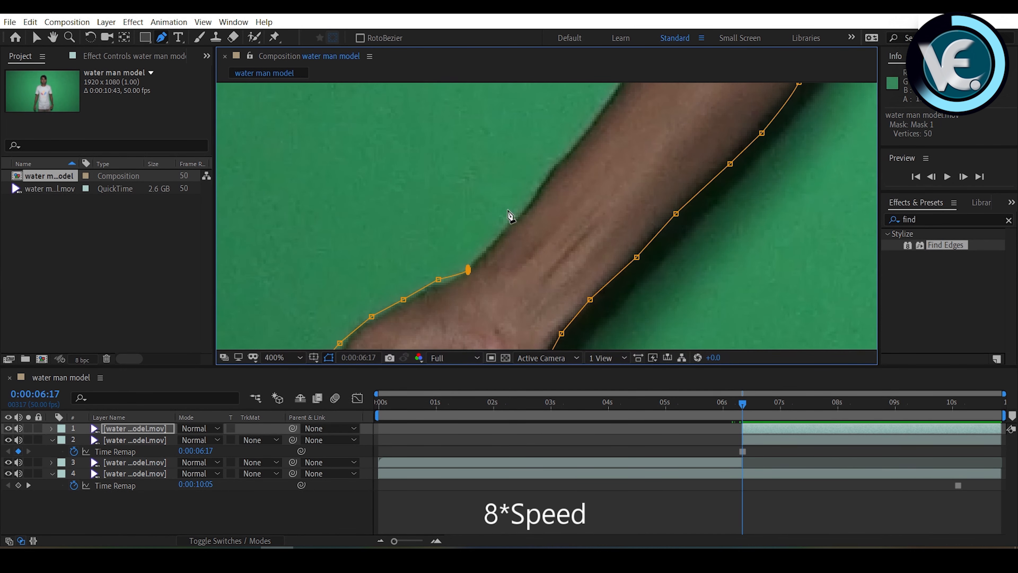
{"action": "left_click_drag", "start_coordinate": [654, 144], "coordinate": [487, 345]}
{"action": "left_click", "coordinate": [162, 38]}
{"action": "left_click", "coordinate": [520, 206]}
{"action": "left_click", "coordinate": [541, 170]}
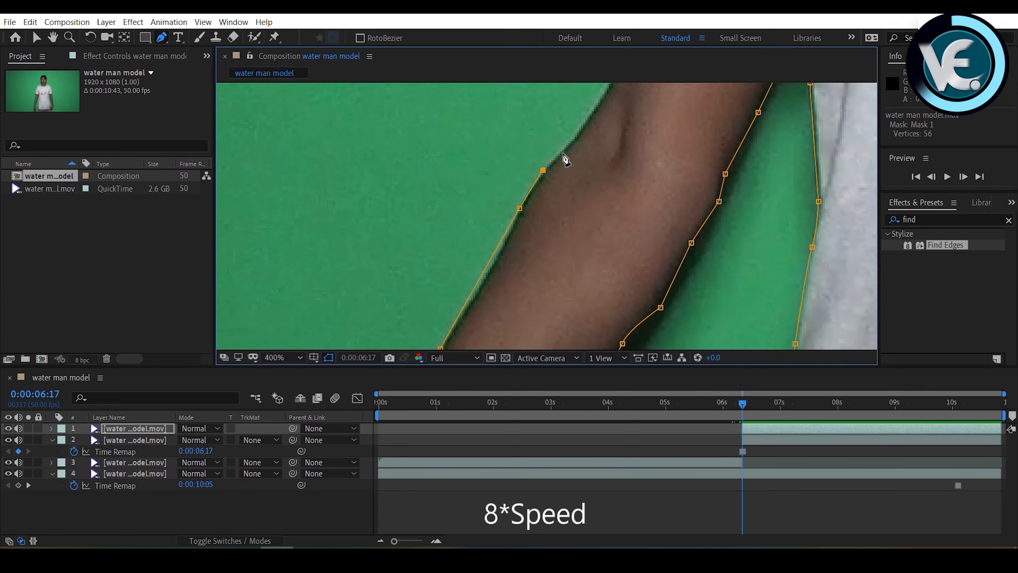
{"action": "left_click", "coordinate": [575, 127]}
{"action": "left_click", "coordinate": [594, 100]}
Trace the mask around the man's right sleeve hem and up the lower outer edge of the sleeve
{"action": "left_click", "coordinate": [53, 38]}
{"action": "left_click_drag", "start_coordinate": [657, 93], "coordinate": [587, 208]}
{"action": "left_click", "coordinate": [517, 261]}
{"action": "left_click", "coordinate": [510, 248]}
{"action": "left_click", "coordinate": [525, 215]}
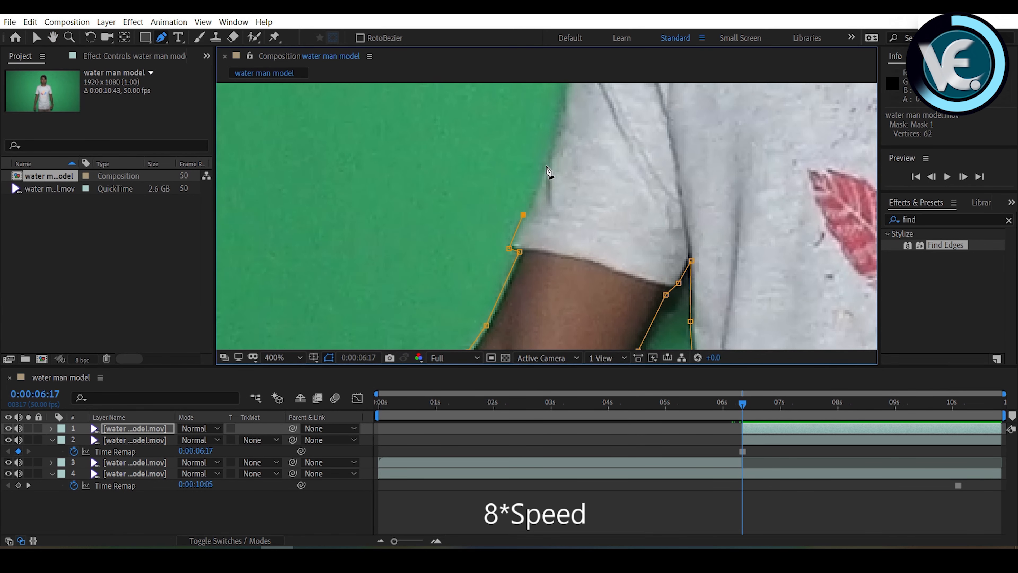
{"action": "left_click", "coordinate": [547, 166]}
{"action": "left_click", "coordinate": [564, 115]}
{"action": "left_click", "coordinate": [567, 84]}
Continue the mask path up the outer edge of the right sleeve to the start of the shoulder
{"action": "left_click_drag", "start_coordinate": [577, 104], "coordinate": [423, 323]}
{"action": "left_click", "coordinate": [161, 38]}
{"action": "left_click", "coordinate": [425, 230]}
{"action": "left_click", "coordinate": [432, 203]}
{"action": "left_click", "coordinate": [447, 153]}
{"action": "left_click", "coordinate": [465, 114]}
Trace the mask over the man's right shoulder to the collar and onto the side of his neck
{"action": "left_click", "coordinate": [53, 38]}
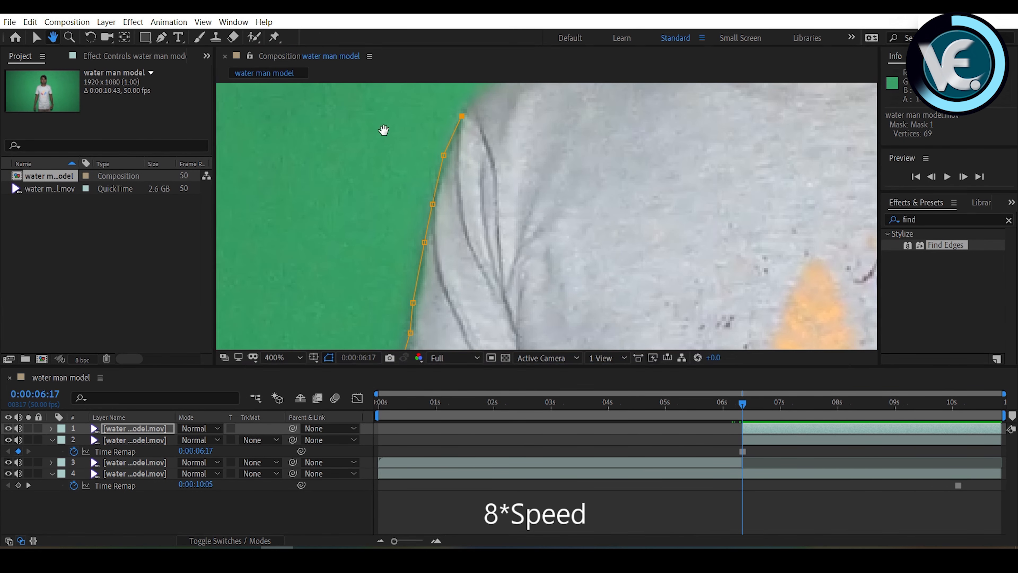
{"action": "left_click_drag", "start_coordinate": [508, 116], "coordinate": [315, 292]}
{"action": "left_click", "coordinate": [160, 39]}
{"action": "left_click", "coordinate": [507, 173]}
{"action": "left_click", "coordinate": [516, 101]}
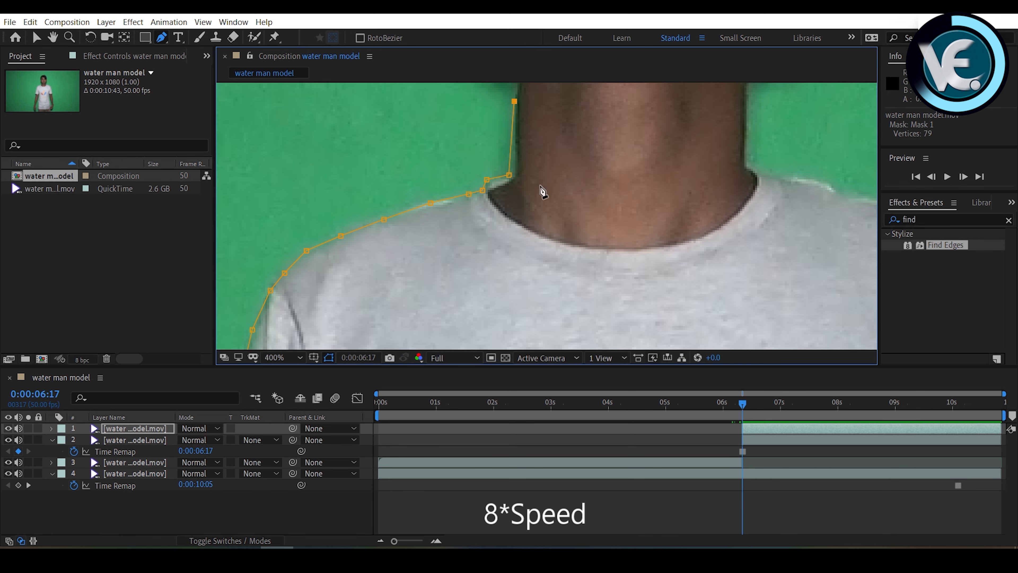
Continue the mask path up the right side of the neck and around the man's right ear
{"action": "left_click", "coordinate": [53, 38]}
{"action": "left_click_drag", "start_coordinate": [513, 100], "coordinate": [554, 299]}
{"action": "left_click", "coordinate": [162, 37]}
{"action": "left_click", "coordinate": [565, 257]}
{"action": "left_click", "coordinate": [568, 232]}
{"action": "left_click", "coordinate": [550, 210]}
{"action": "left_click", "coordinate": [527, 177]}
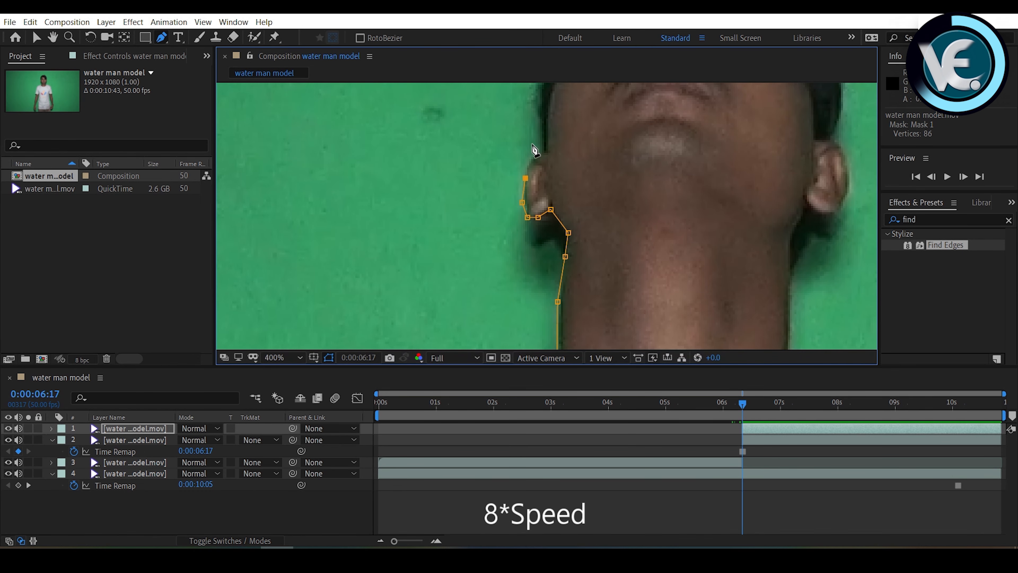
Trace the mask from the top of the right ear up the side of the man's head
{"action": "left_click", "coordinate": [539, 152]}
{"action": "left_click", "coordinate": [539, 116]}
{"action": "left_click", "coordinate": [53, 38]}
{"action": "left_click_drag", "start_coordinate": [481, 120], "coordinate": [405, 292]}
{"action": "left_click", "coordinate": [162, 38]}
{"action": "left_click", "coordinate": [466, 250]}
{"action": "left_click", "coordinate": [468, 227]}
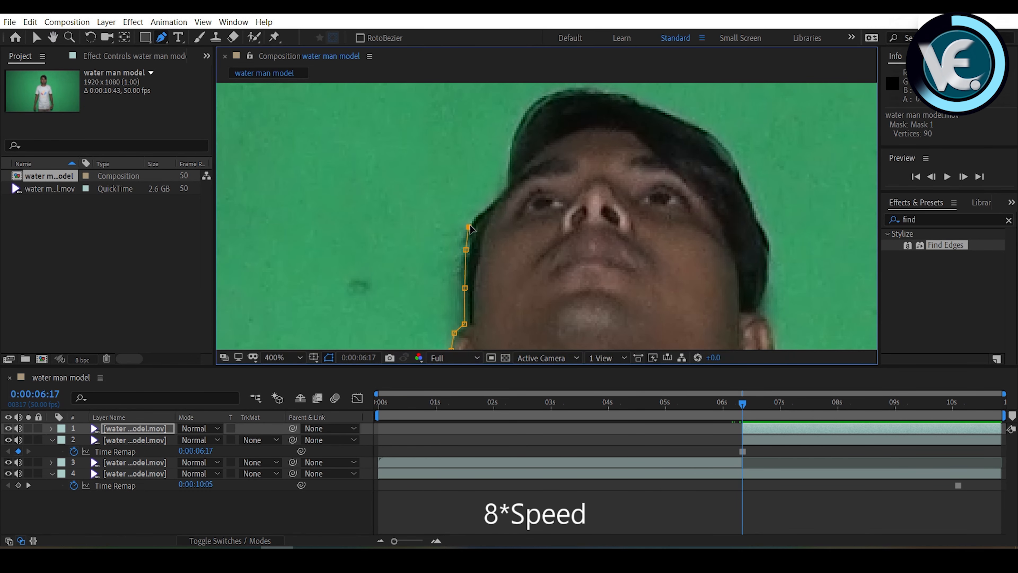
Trace the mask over the man's hair and down the far side of the head to his left ear
{"action": "left_click", "coordinate": [513, 141]}
{"action": "left_click", "coordinate": [531, 106]}
{"action": "left_click", "coordinate": [562, 91]}
{"action": "left_click", "coordinate": [616, 94]}
{"action": "left_click", "coordinate": [666, 111]}
{"action": "left_click", "coordinate": [726, 148]}
{"action": "left_click", "coordinate": [751, 202]}
{"action": "left_click", "coordinate": [758, 312]}
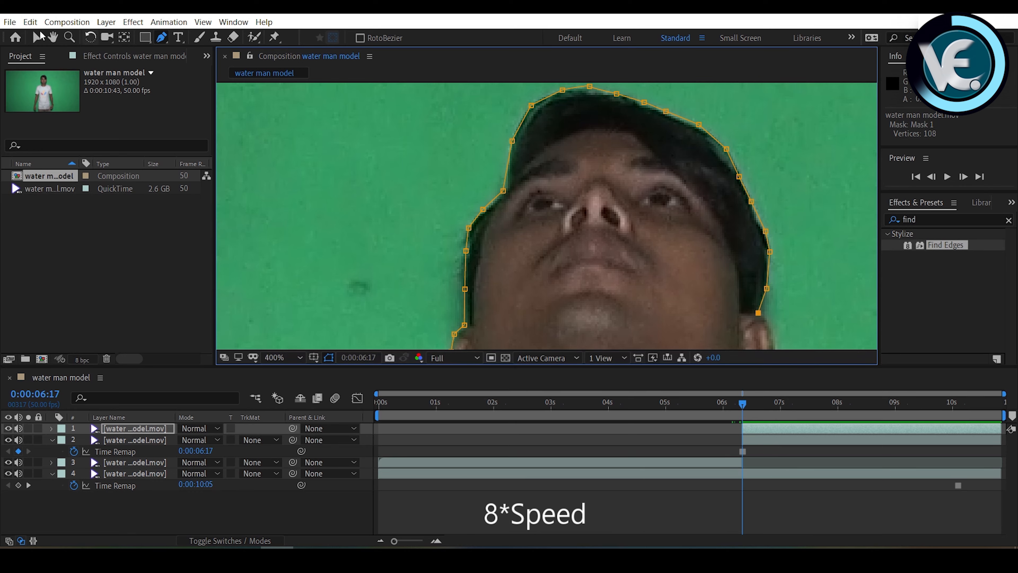
Continue the mask path around the man's left ear and onto the left side of his neck
{"action": "left_click", "coordinate": [53, 38]}
{"action": "left_click_drag", "start_coordinate": [844, 331], "coordinate": [648, 243]}
{"action": "left_click", "coordinate": [162, 38]}
{"action": "left_click", "coordinate": [576, 232]}
{"action": "left_click", "coordinate": [577, 271]}
{"action": "left_click", "coordinate": [559, 289]}
{"action": "left_click", "coordinate": [527, 300]}
{"action": "left_click", "coordinate": [521, 328]}
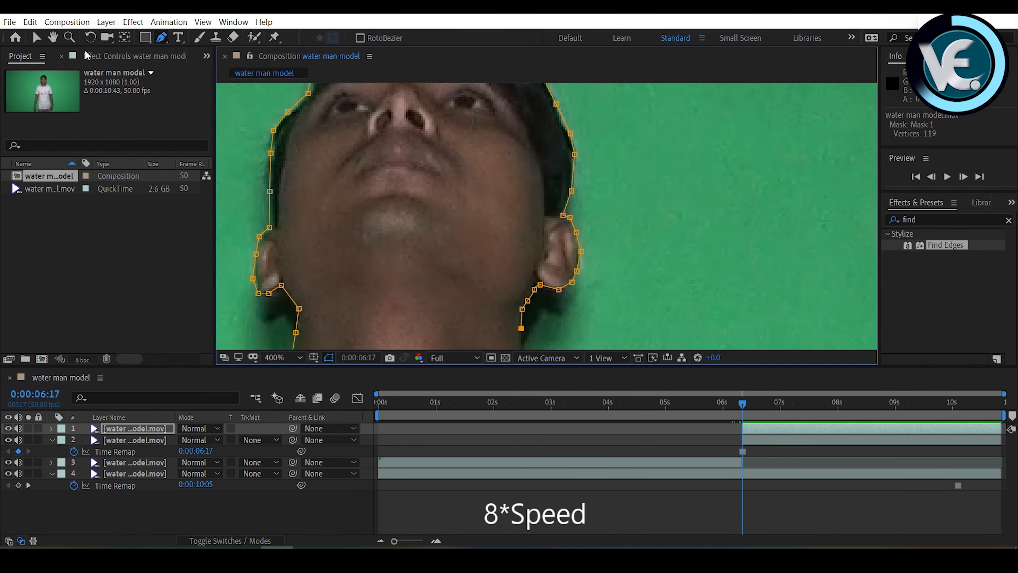
Trace the mask down the left side of the neck, across the collar and over the left shoulder
{"action": "left_click", "coordinate": [53, 38]}
{"action": "left_click_drag", "start_coordinate": [562, 321], "coordinate": [445, 103]}
{"action": "left_click", "coordinate": [161, 38]}
{"action": "left_click", "coordinate": [403, 219]}
{"action": "left_click", "coordinate": [413, 232]}
{"action": "left_click", "coordinate": [650, 322]}
{"action": "key", "text": "comma"}
{"action": "left_click", "coordinate": [609, 306]}
{"action": "left_click", "coordinate": [620, 336]}
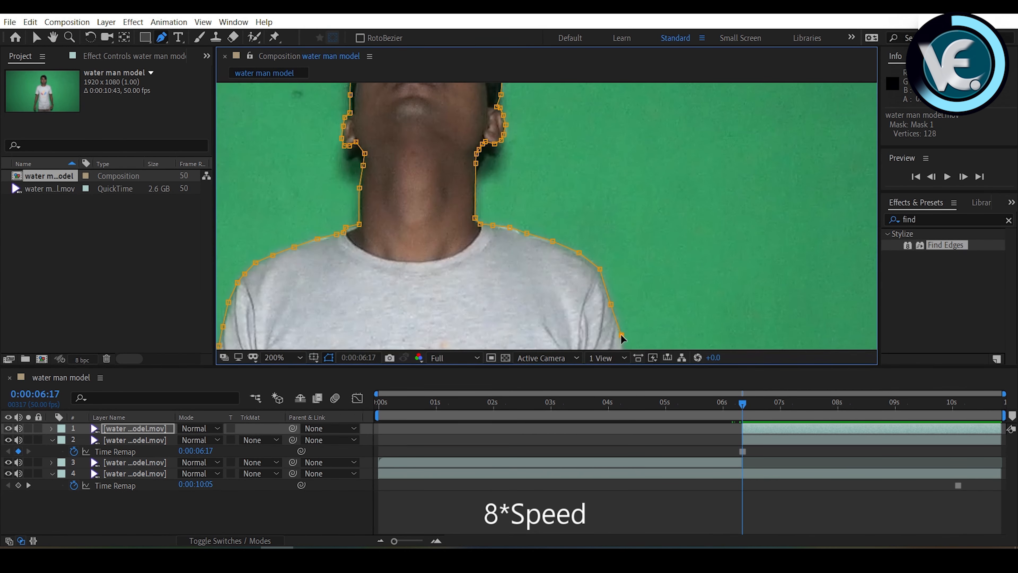
Continue the mask path down the outer edge of the left sleeve and onto the upper arm
{"action": "key", "text": "comma"}
{"action": "left_click", "coordinate": [588, 298]}
{"action": "left_click_drag", "start_coordinate": [551, 332], "coordinate": [367, 176]}
{"action": "left_click", "coordinate": [412, 187]}
{"action": "left_click", "coordinate": [429, 209]}
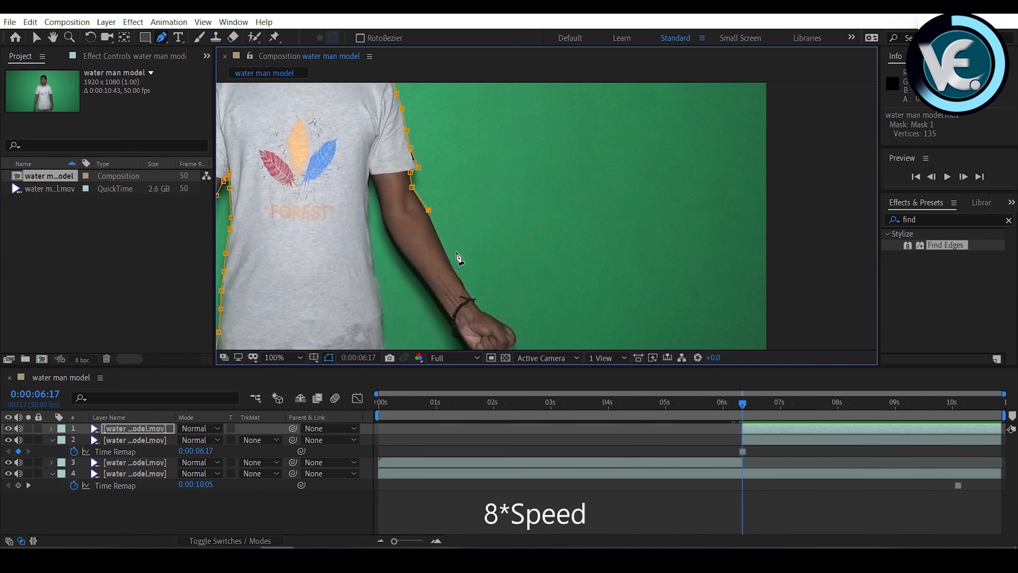
Trace the mask down the outer edge of the man's left forearm and around the bracelet's loose end
{"action": "left_click", "coordinate": [439, 236]}
{"action": "left_click", "coordinate": [459, 279]}
{"action": "left_click", "coordinate": [473, 290]}
{"action": "scroll", "coordinate": [454, 345], "scroll_direction": "up", "scroll_amount": 4}
{"action": "left_click", "coordinate": [559, 141]}
{"action": "left_click", "coordinate": [566, 170]}
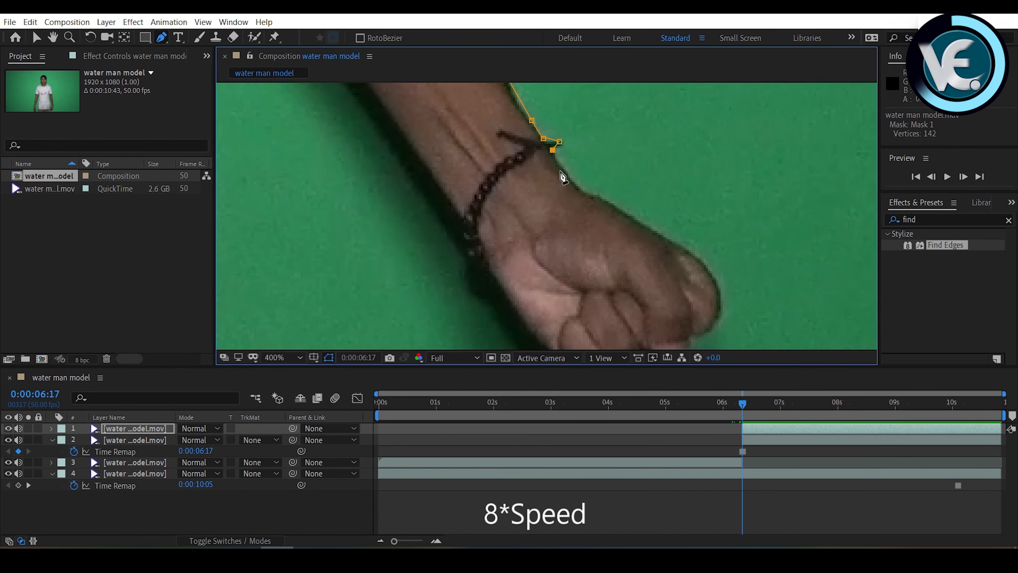
Trace the mask along the back of the man's left hand and around the outer side of the fist
{"action": "left_click", "coordinate": [619, 209]}
{"action": "left_click", "coordinate": [671, 239]}
{"action": "left_click", "coordinate": [706, 267]}
{"action": "left_click", "coordinate": [721, 298]}
{"action": "left_click", "coordinate": [707, 332]}
{"action": "left_click", "coordinate": [697, 339]}
{"action": "left_click_drag", "start_coordinate": [697, 339], "coordinate": [638, 222]}
{"action": "left_click", "coordinate": [632, 238]}
{"action": "left_click", "coordinate": [632, 253]}
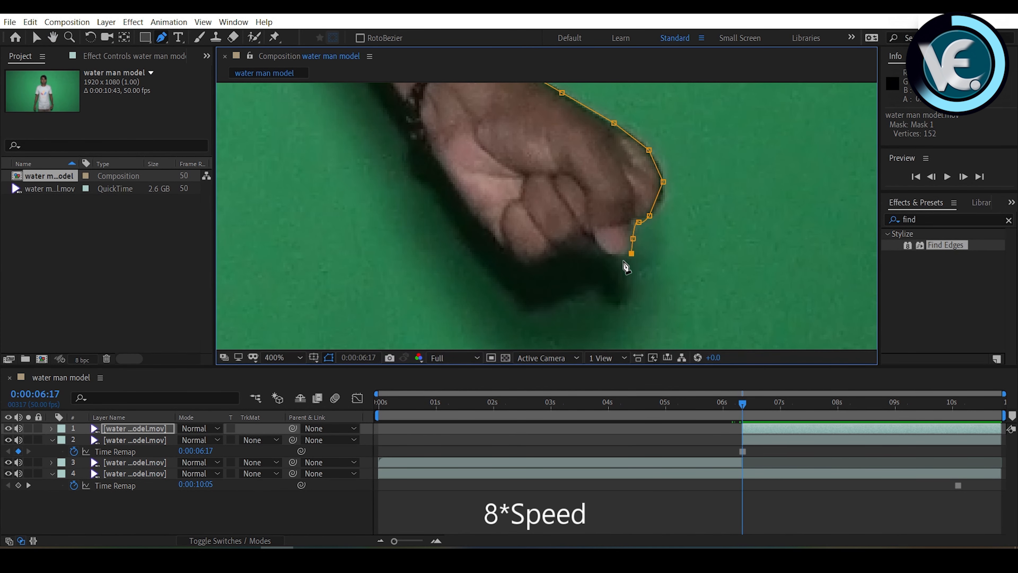
Trace the mask along the underside of the left fist and back up to the bracelet at the wrist
{"action": "left_click", "coordinate": [559, 259]}
{"action": "left_click", "coordinate": [530, 262]}
{"action": "left_click", "coordinate": [501, 248]}
{"action": "left_click", "coordinate": [477, 221]}
{"action": "left_click", "coordinate": [454, 191]}
{"action": "left_click", "coordinate": [440, 165]}
{"action": "left_click", "coordinate": [421, 148]}
{"action": "left_click", "coordinate": [409, 140]}
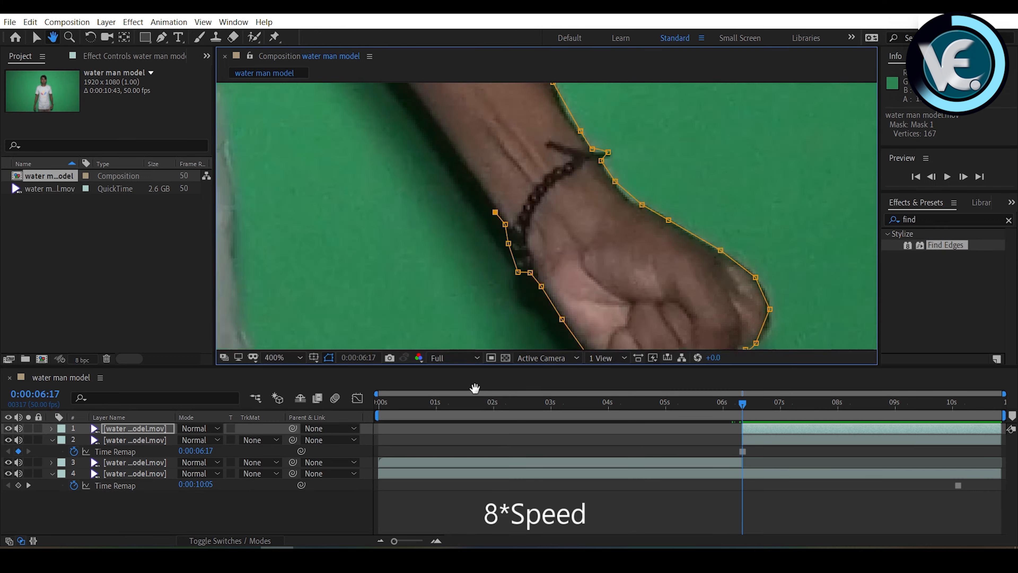
Continue the mask path from the bracelet up the inner edge of the man's left forearm
{"action": "left_click", "coordinate": [478, 125]}
{"action": "left_click", "coordinate": [454, 95]}
{"action": "left_click", "coordinate": [405, 105]}
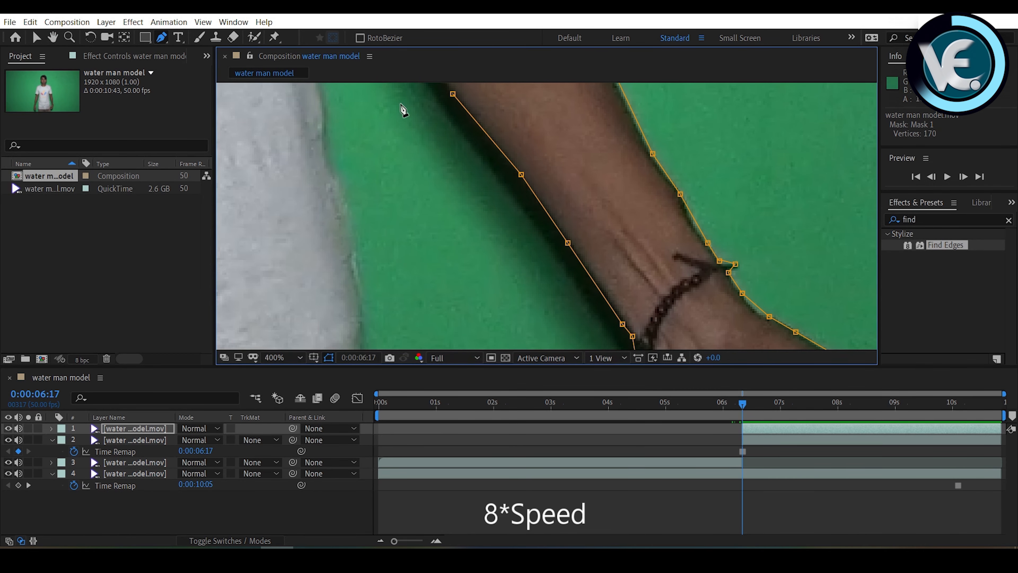
{"action": "left_click_drag", "start_coordinate": [404, 105], "coordinate": [577, 288]}
{"action": "scroll", "coordinate": [576, 288], "scroll_direction": "down", "scroll_amount": 1}
Trace the mask up the inner edge of the man's left upper arm to the armpit
{"action": "left_click", "coordinate": [600, 253]}
{"action": "left_click", "coordinate": [584, 228]}
{"action": "left_click", "coordinate": [575, 203]}
{"action": "left_click", "coordinate": [571, 182]}
{"action": "left_click", "coordinate": [567, 158]}
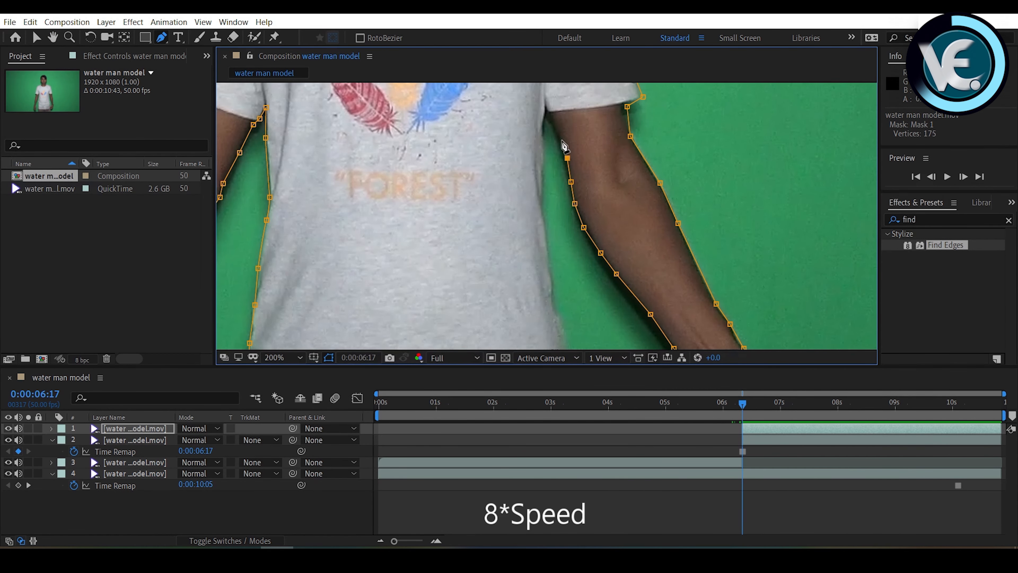
{"action": "left_click", "coordinate": [559, 131]}
{"action": "left_click", "coordinate": [547, 109]}
Trace the mask from the left armpit down the side of the T-shirt
{"action": "left_click", "coordinate": [545, 196]}
{"action": "left_click", "coordinate": [548, 229]}
{"action": "left_click", "coordinate": [550, 261]}
{"action": "left_click", "coordinate": [555, 293]}
{"action": "left_click", "coordinate": [565, 331]}
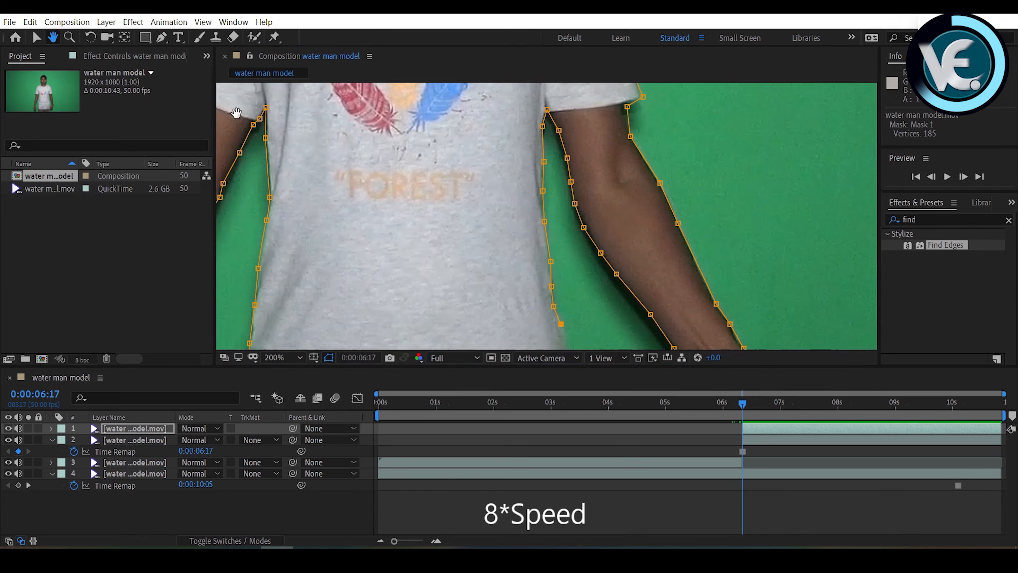
Continue the mask down the lower side of the T-shirt, past the hem and onto the trousers
{"action": "left_click_drag", "start_coordinate": [555, 325], "coordinate": [580, 93]}
{"action": "left_click", "coordinate": [164, 37]}
{"action": "left_click", "coordinate": [598, 176]}
{"action": "left_click", "coordinate": [603, 221]}
{"action": "left_click", "coordinate": [609, 265]}
{"action": "left_click", "coordinate": [606, 336]}
{"action": "left_click_drag", "start_coordinate": [279, 153], "coordinate": [332, 41]}
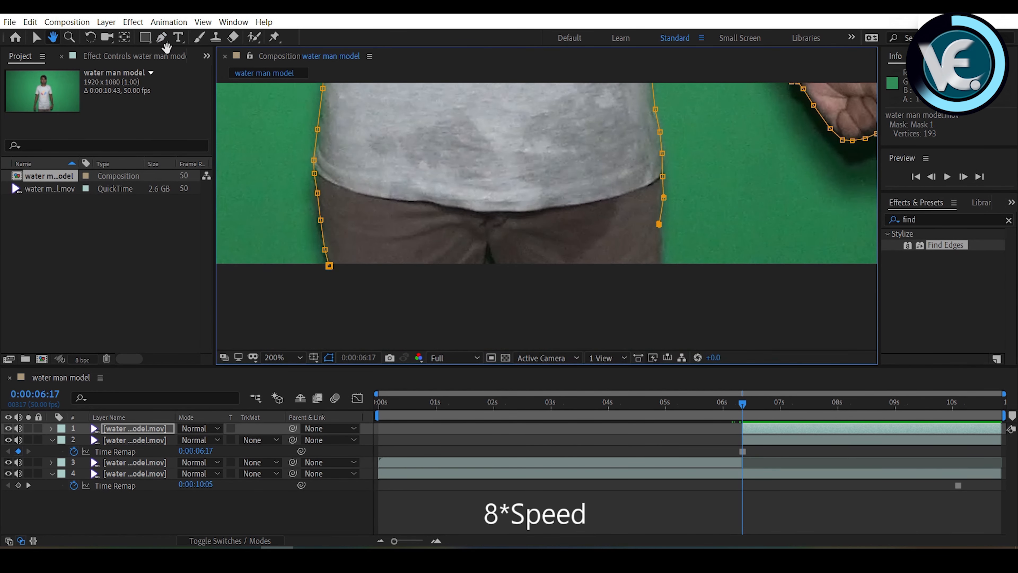
Close the mask along the frame's lower edge, with a small notch between the trouser legs, and return to the Selection tool
{"action": "left_click", "coordinate": [660, 263]}
{"action": "left_click", "coordinate": [616, 312]}
{"action": "left_click", "coordinate": [493, 265]}
{"action": "left_click", "coordinate": [488, 246]}
{"action": "left_click", "coordinate": [483, 265]}
{"action": "left_click", "coordinate": [329, 266]}
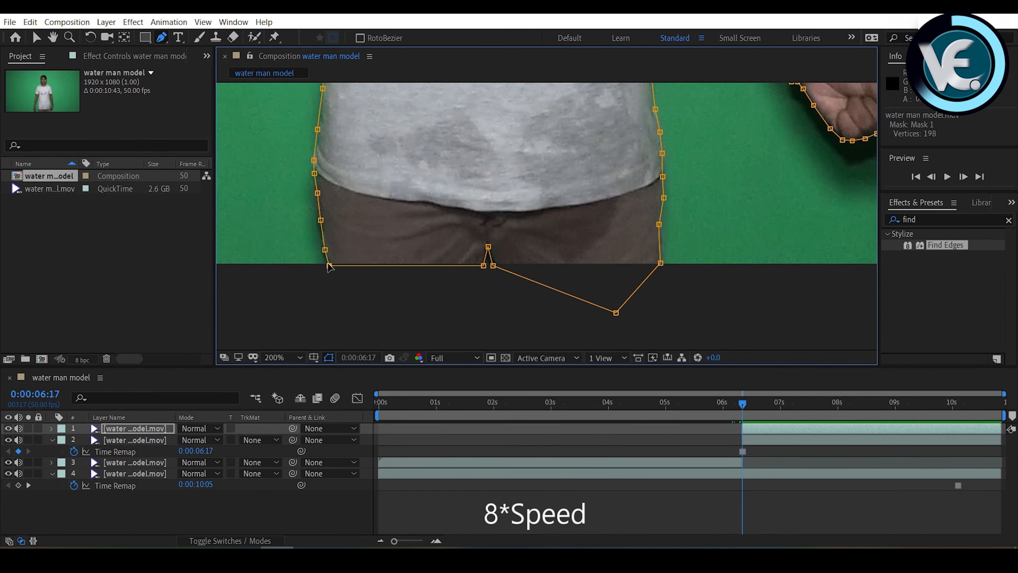
{"action": "left_click", "coordinate": [33, 38]}
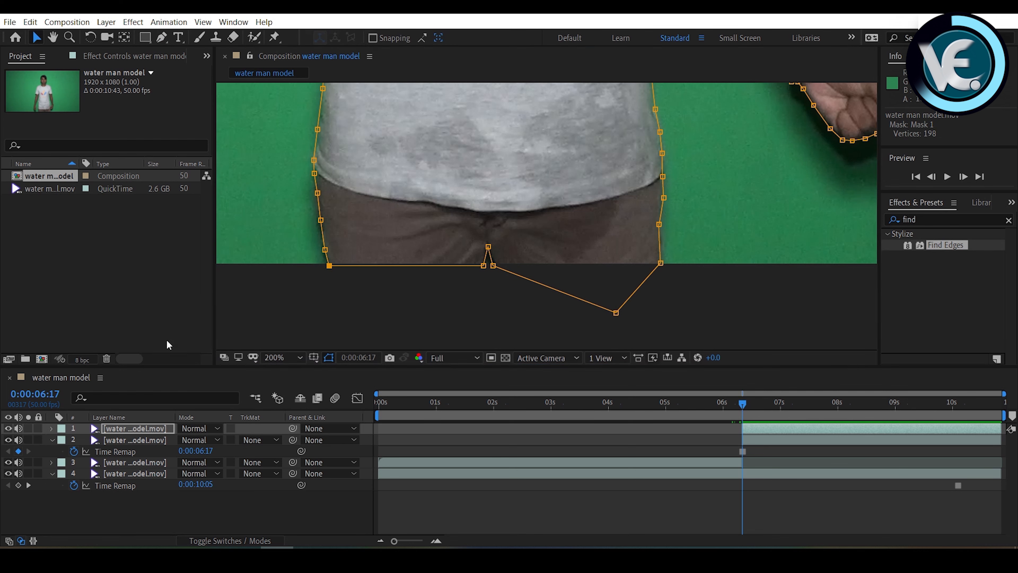
Rename the masked top layer as effect
{"action": "left_click", "coordinate": [137, 428]}
{"action": "right_click", "coordinate": [137, 429]}
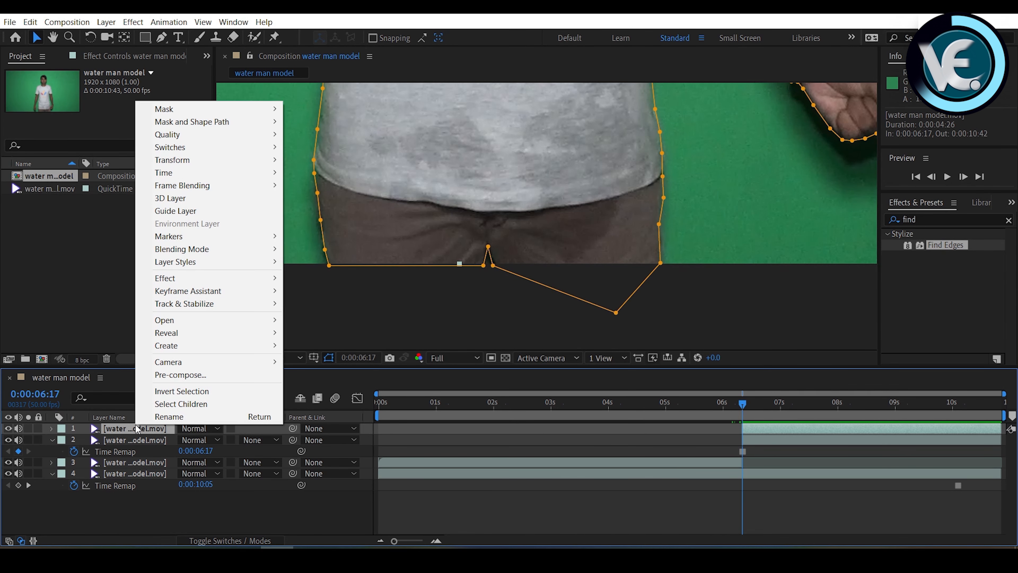
{"action": "left_click", "coordinate": [154, 417]}
{"action": "type", "text": "effect"}
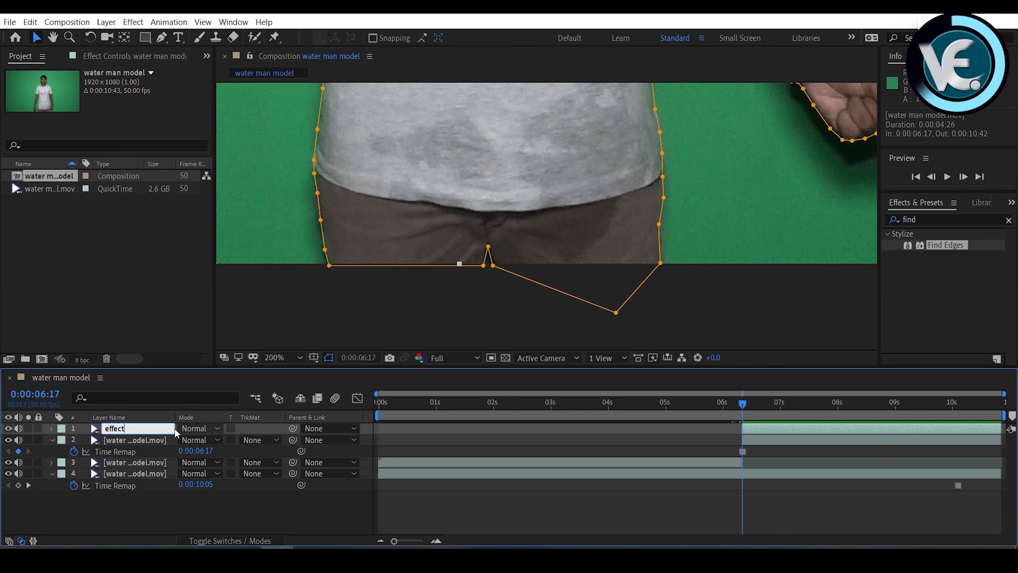
{"action": "key", "text": "Return"}
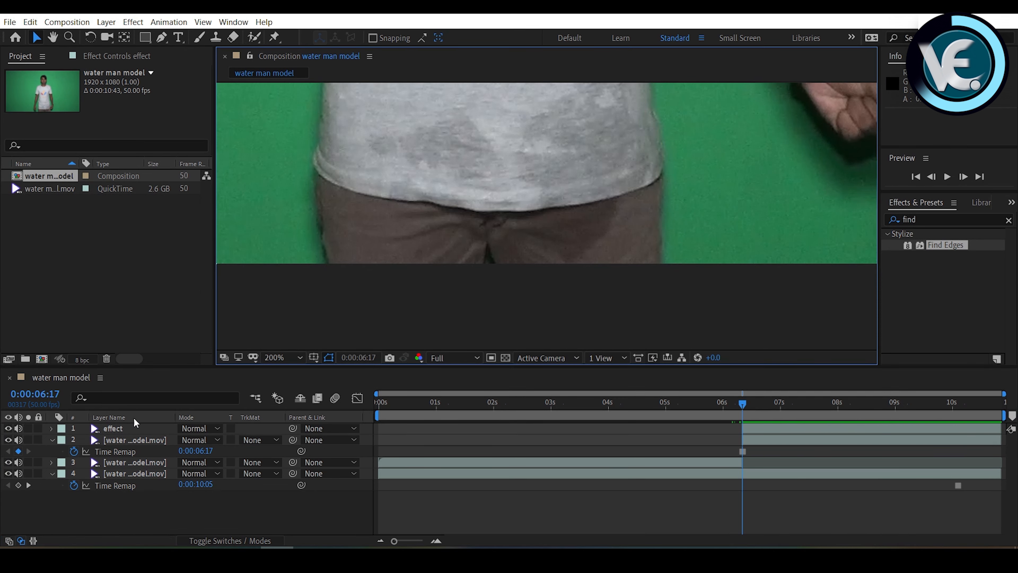
Pre-compose the effect layer as effect Comp 1, moving all attributes into the new composition
{"action": "right_click", "coordinate": [122, 427]}
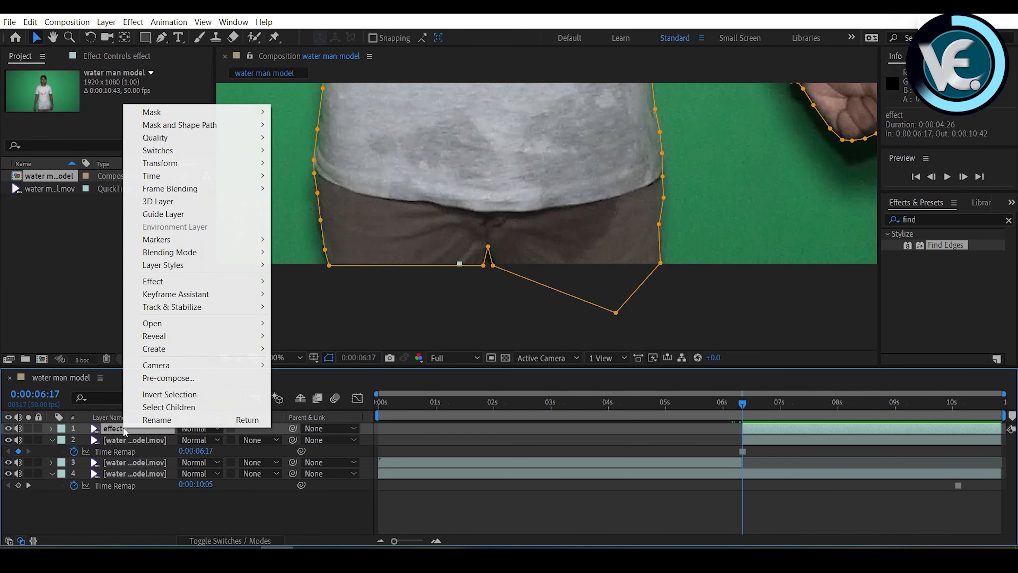
{"action": "left_click", "coordinate": [166, 378]}
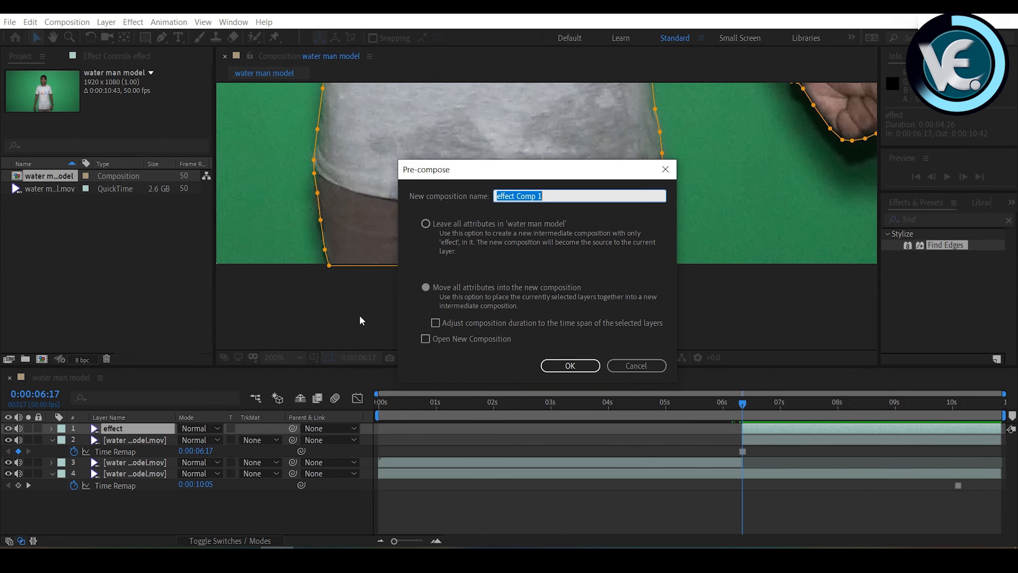
{"action": "left_click", "coordinate": [426, 287]}
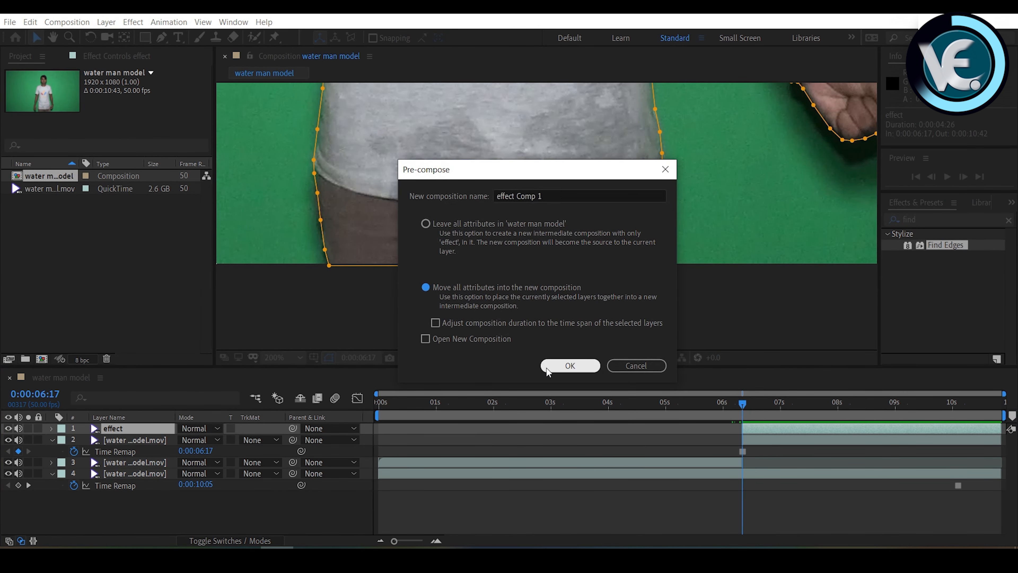
{"action": "left_click", "coordinate": [570, 365]}
Open effect Comp 1 and add a black 1920 × 1080 px solid named frac
{"action": "double_click", "coordinate": [114, 428]}
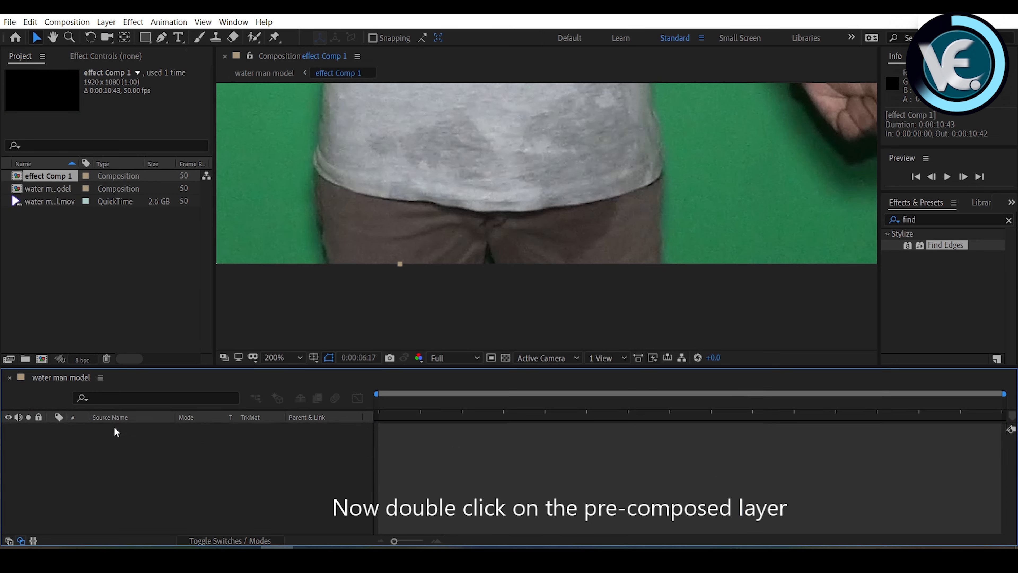
{"action": "right_click", "coordinate": [193, 453]}
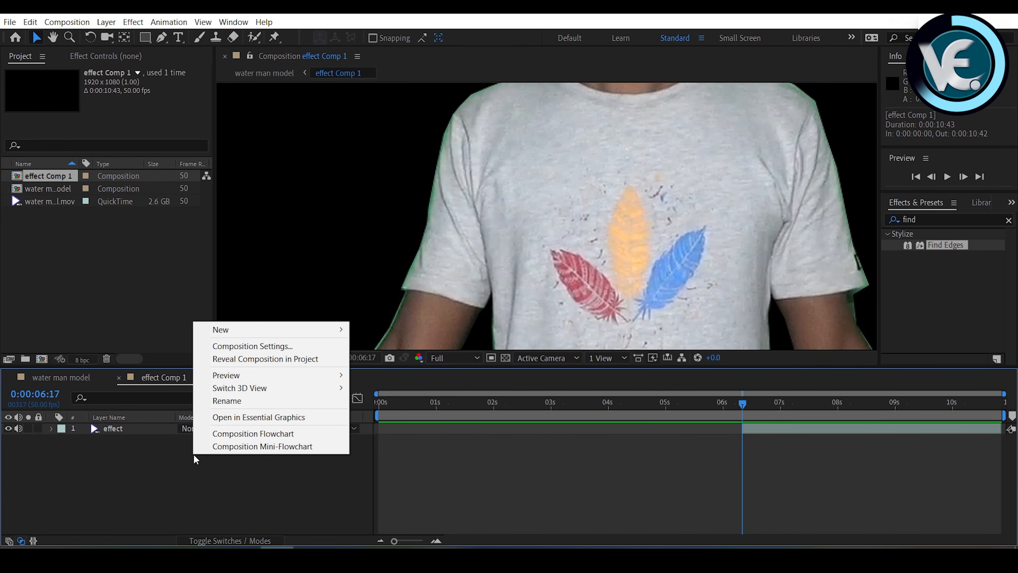
{"action": "mouse_move", "coordinate": [246, 331]}
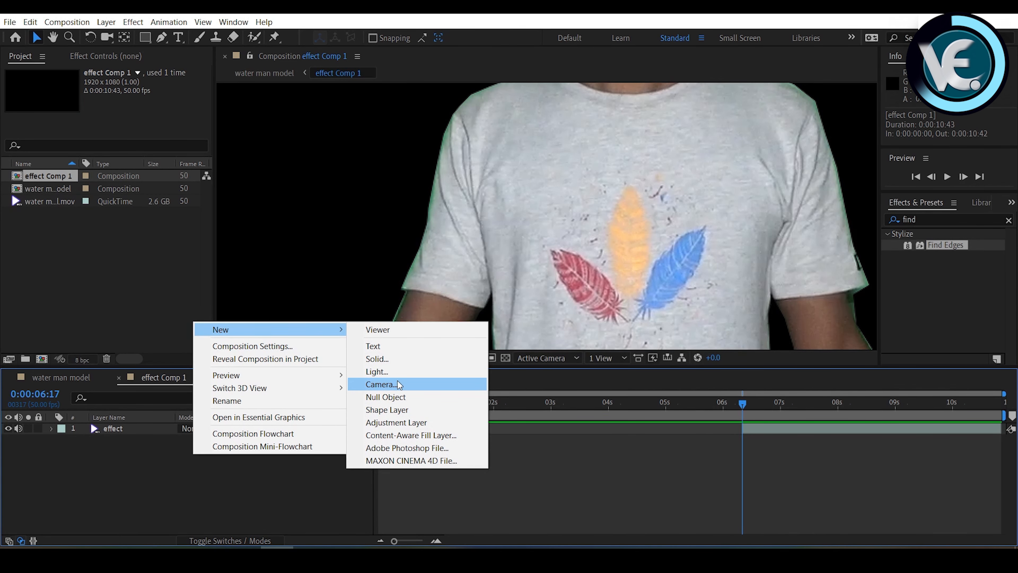
{"action": "left_click", "coordinate": [384, 358]}
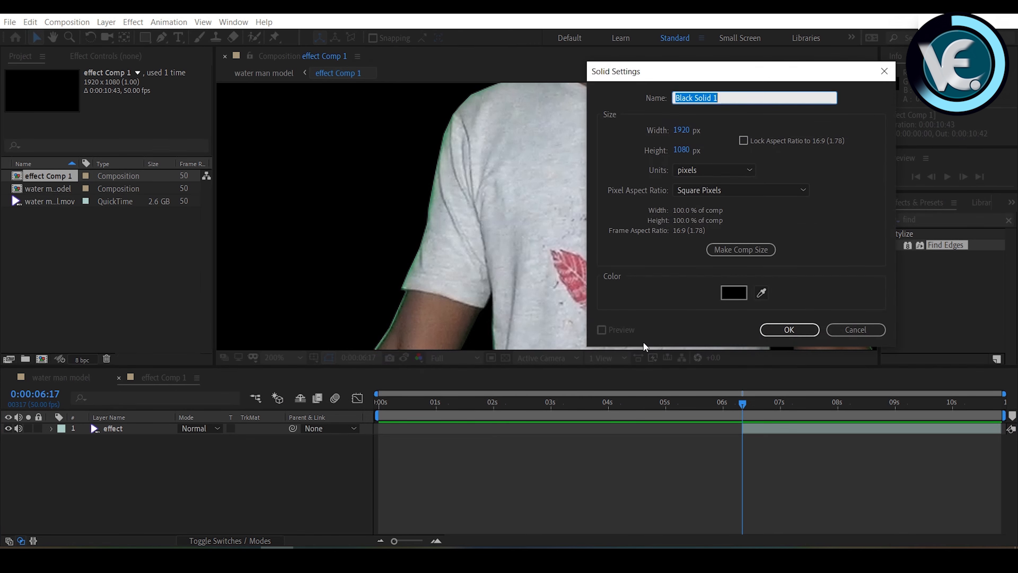
{"action": "type", "text": "frac"}
{"action": "left_click", "coordinate": [789, 330]}
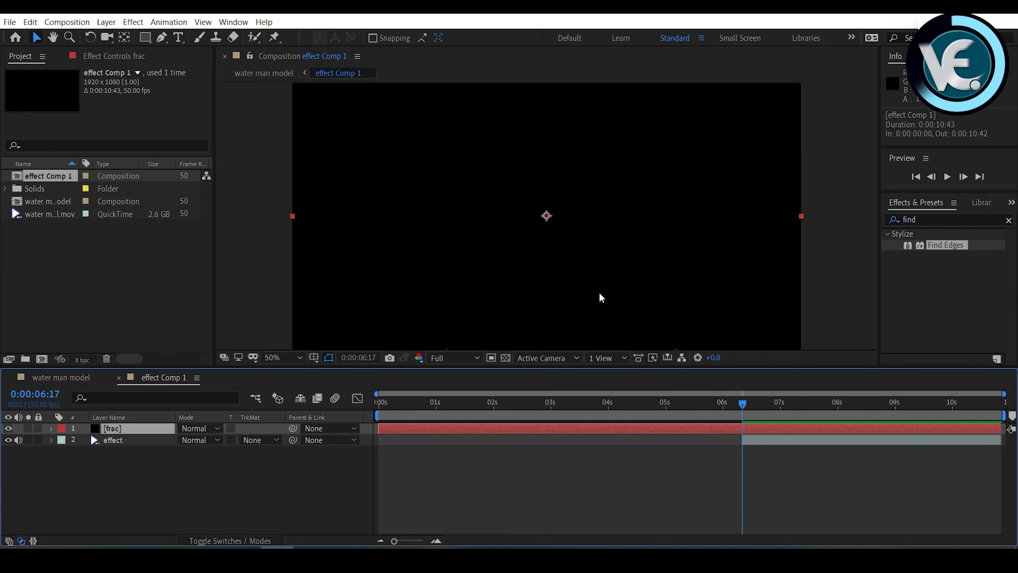
Search the effects for "frac" and apply Fractal Noise to the frac solid
{"action": "left_click", "coordinate": [930, 219]}
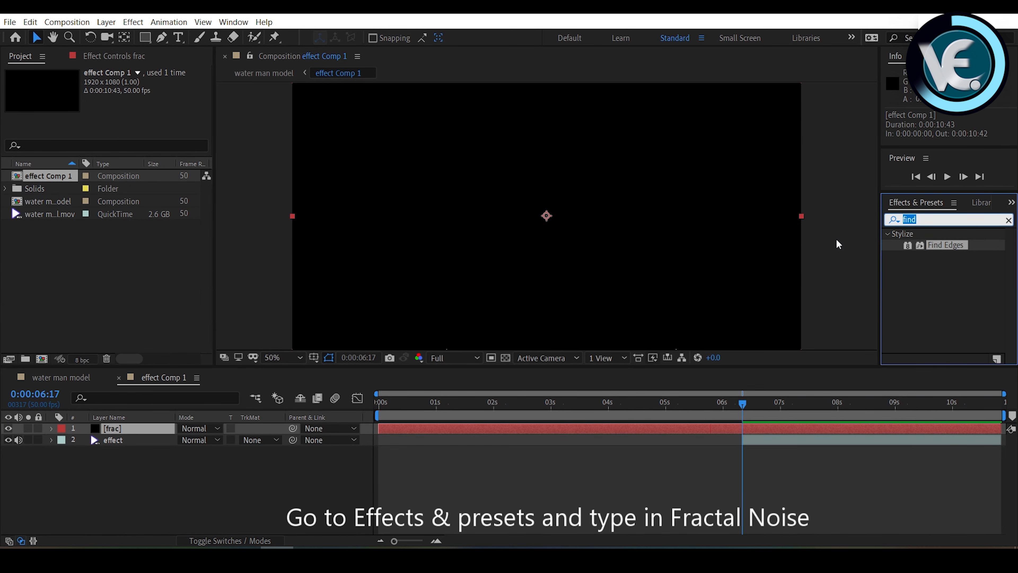
{"action": "type", "text": "frac"}
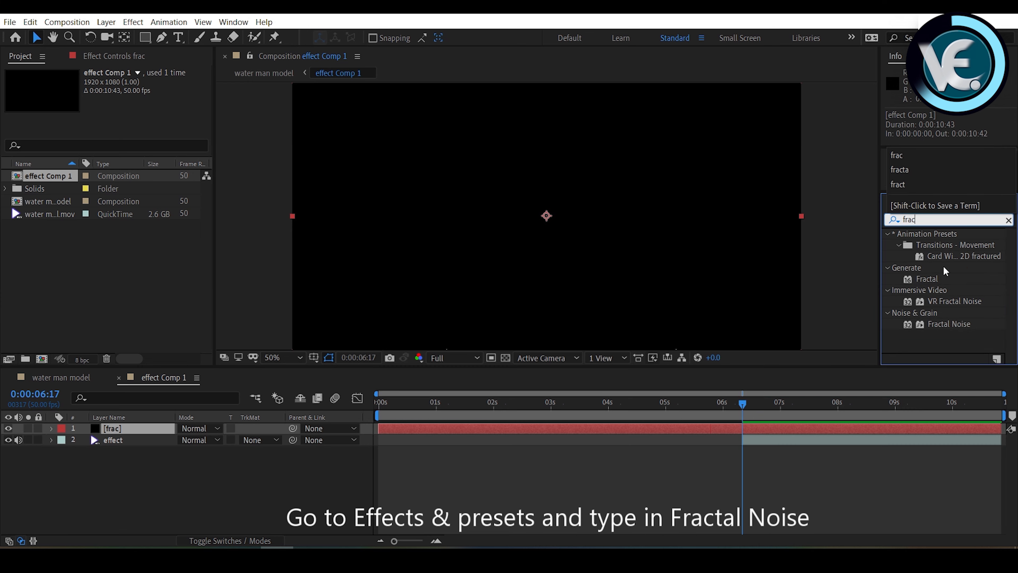
{"action": "left_click_drag", "start_coordinate": [957, 323], "coordinate": [590, 233]}
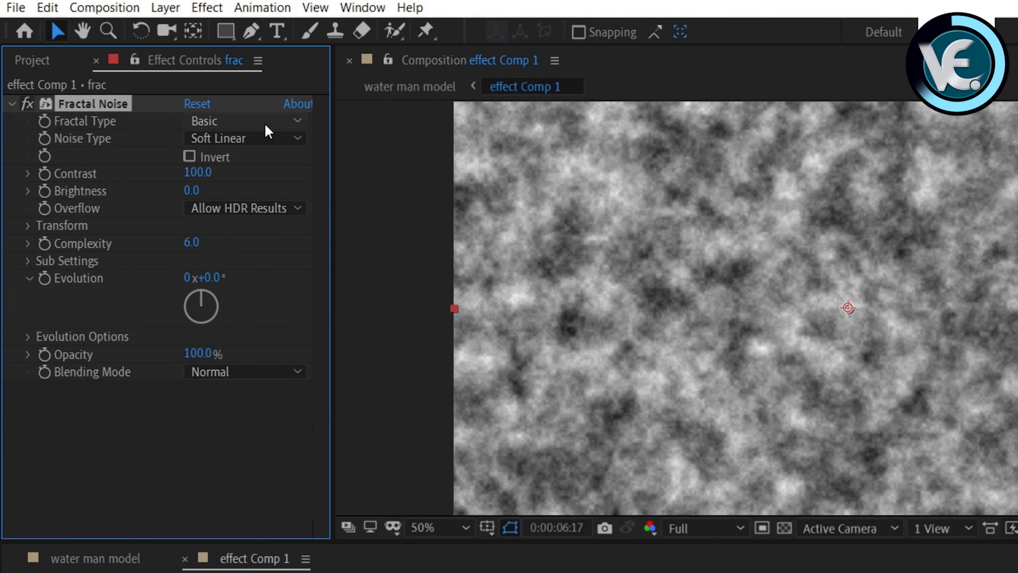
Set the Fractal Noise fractal type to Swirly and invert the noise
{"action": "left_click", "coordinate": [169, 96]}
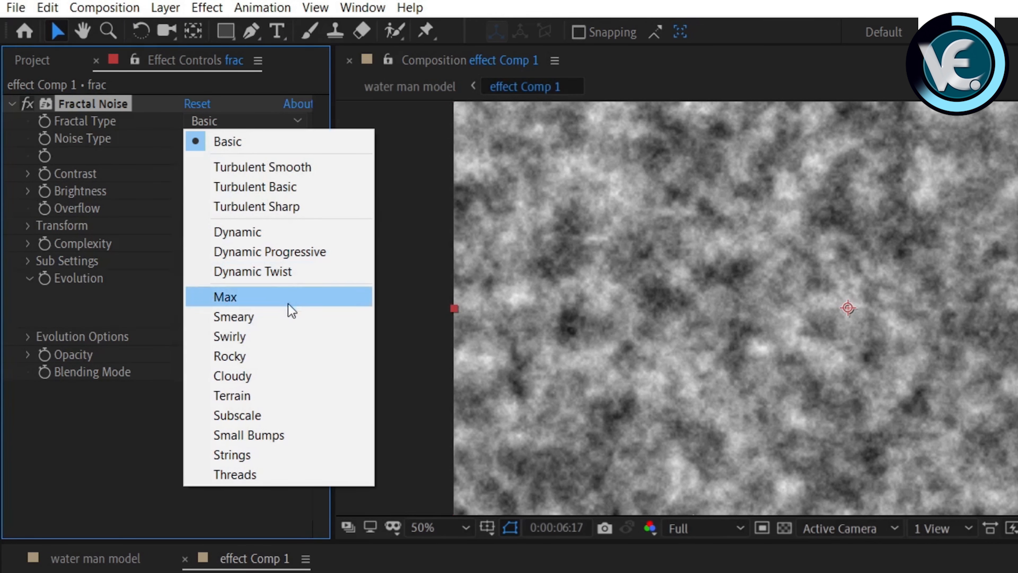
{"action": "left_click", "coordinate": [277, 335]}
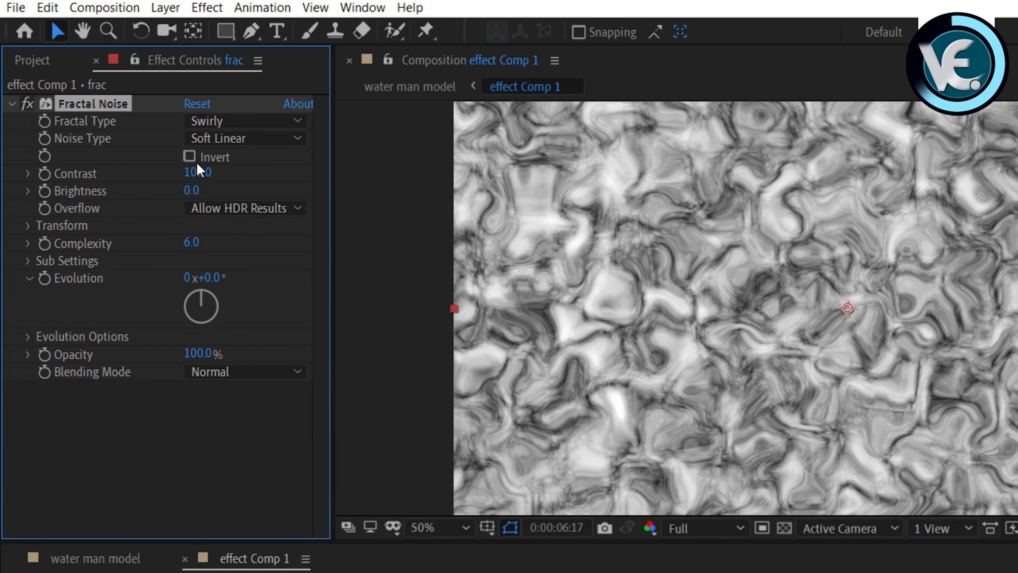
{"action": "left_click", "coordinate": [189, 156]}
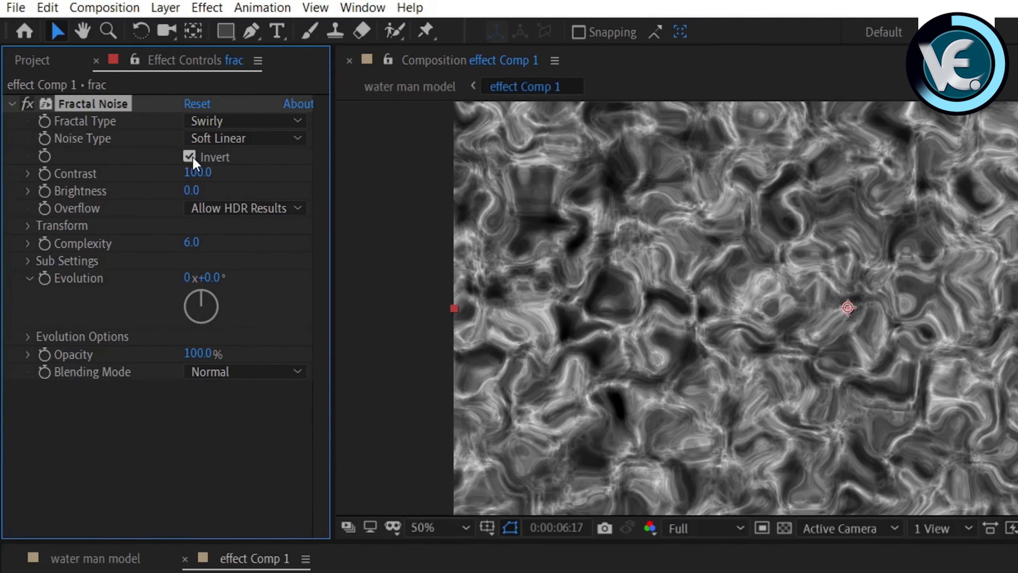
Set the Fractal Noise contrast to 148 and brightness to 9
{"action": "left_click_drag", "start_coordinate": [197, 172], "coordinate": [239, 168]}
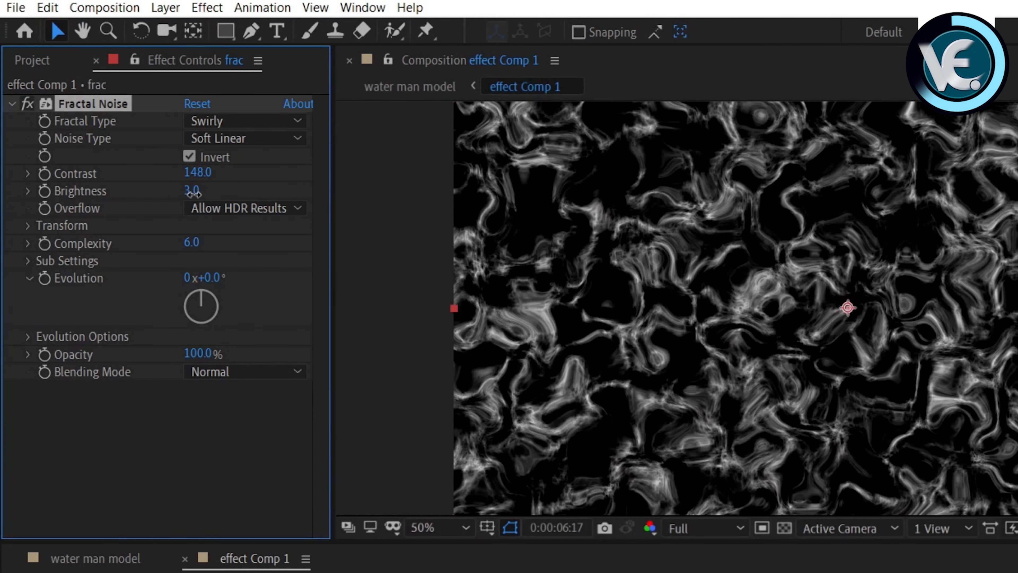
{"action": "left_click_drag", "start_coordinate": [192, 193], "coordinate": [197, 191]}
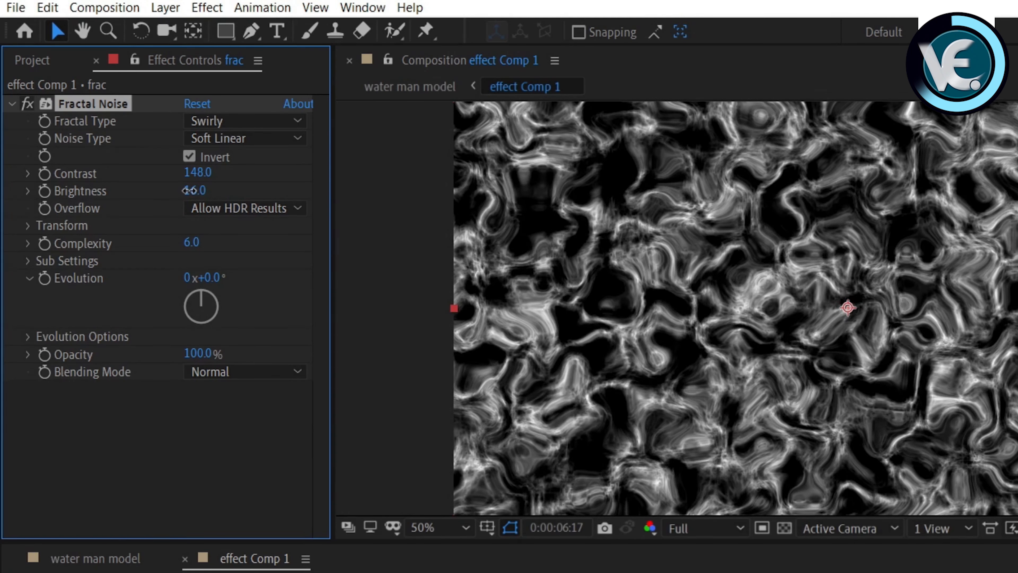
{"action": "left_click_drag", "start_coordinate": [189, 191], "coordinate": [187, 193]}
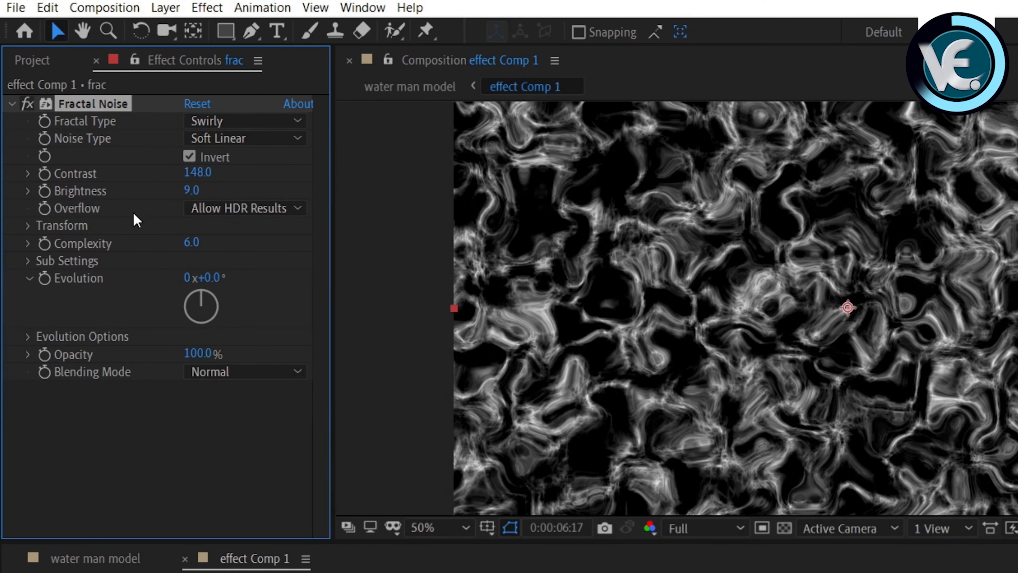
Set the Fractal Noise scale to 74 and enable keyframing for Offset Turbulence at 0:00:06:17
{"action": "left_click", "coordinate": [28, 226]}
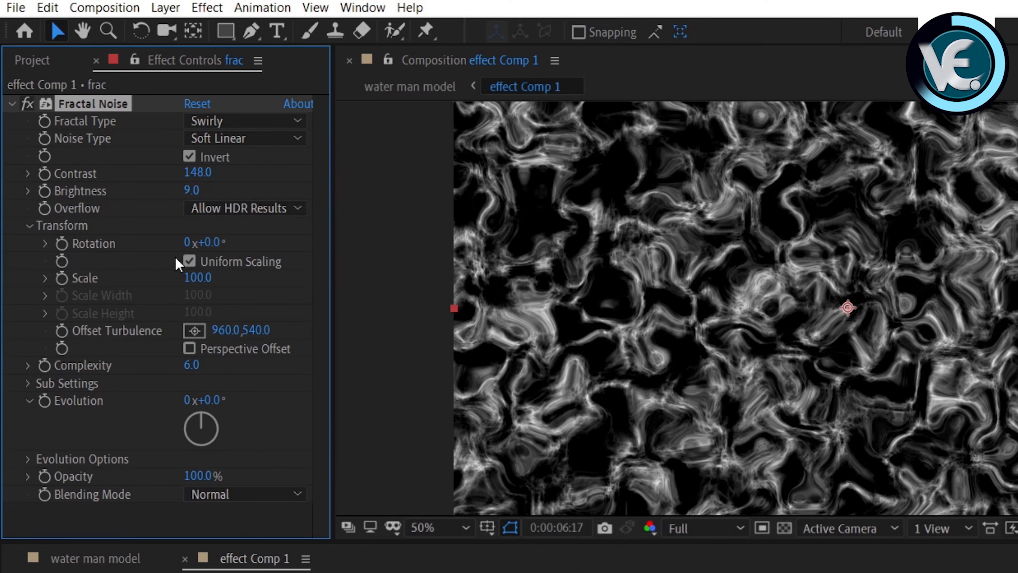
{"action": "left_click", "coordinate": [44, 278]}
{"action": "mouse_move", "coordinate": [181, 278]}
{"action": "left_mouse_down"}
{"action": "mouse_move", "coordinate": [162, 283]}
{"action": "mouse_move", "coordinate": [175, 287]}
{"action": "left_mouse_up"}
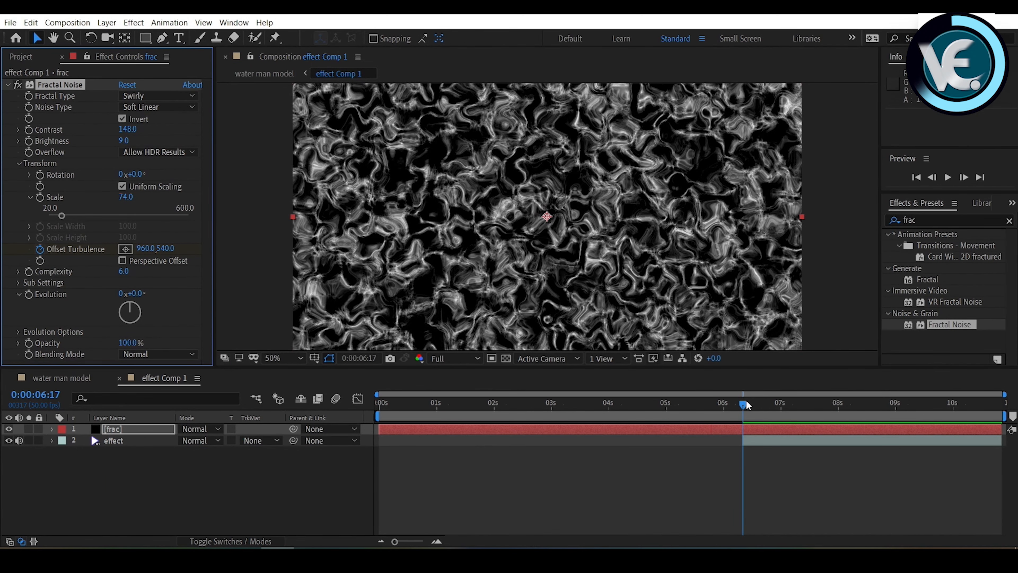
Set the vertical Offset Turbulence value to -3000 at 0:00:10:42
{"action": "left_click_drag", "start_coordinate": [746, 405], "coordinate": [1000, 404]}
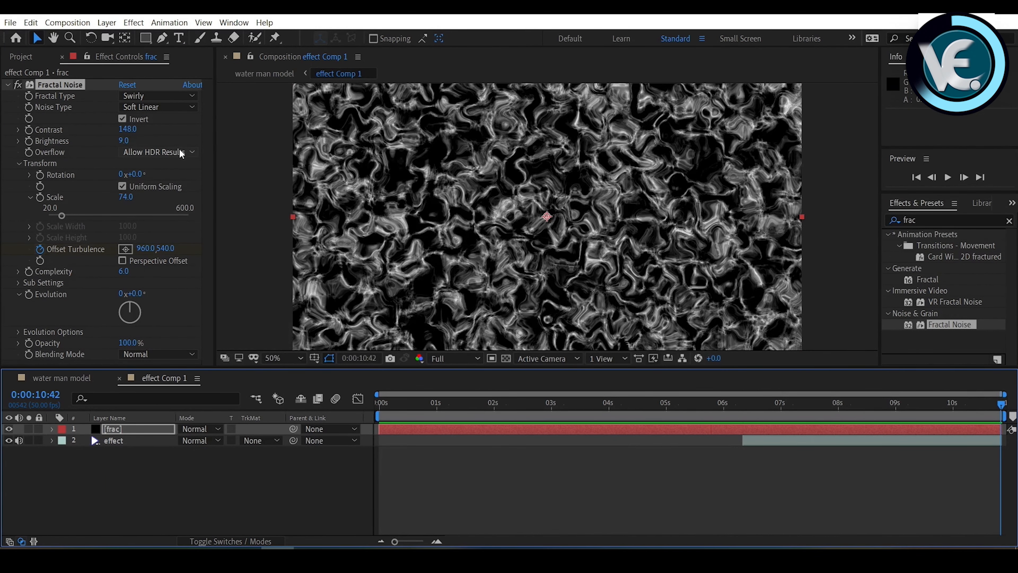
{"action": "left_click", "coordinate": [162, 248]}
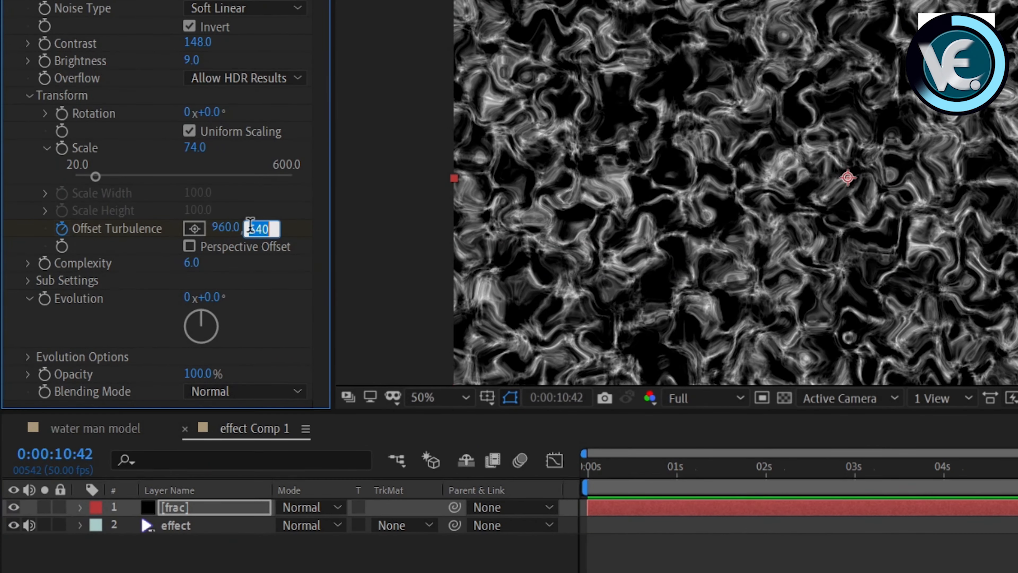
{"action": "type", "text": "-3000"}
{"action": "key", "text": "Return"}
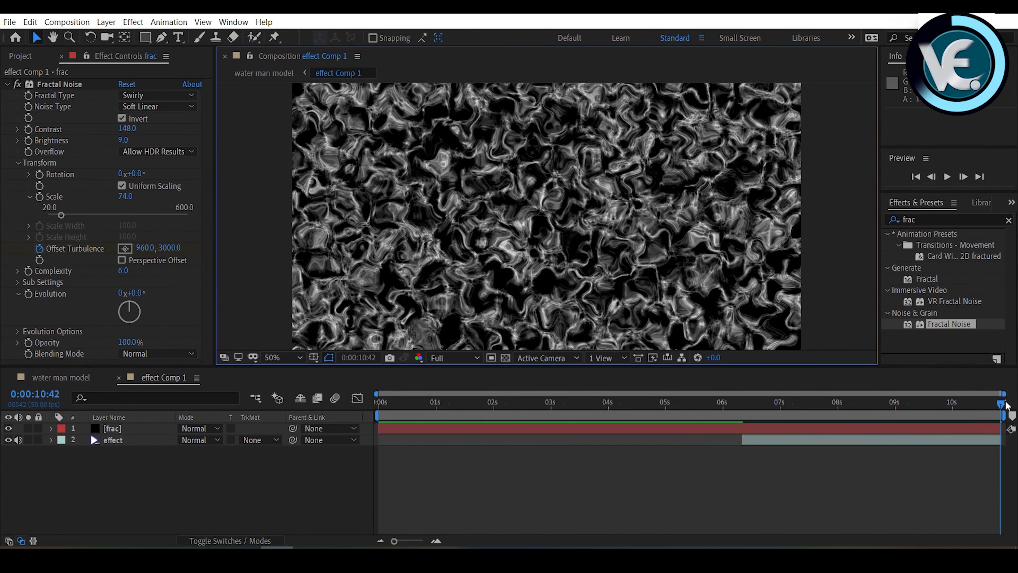
Return to 0:00:06:17 and trim the start of the frac layer to that time
{"action": "left_click_drag", "start_coordinate": [1006, 405], "coordinate": [741, 433]}
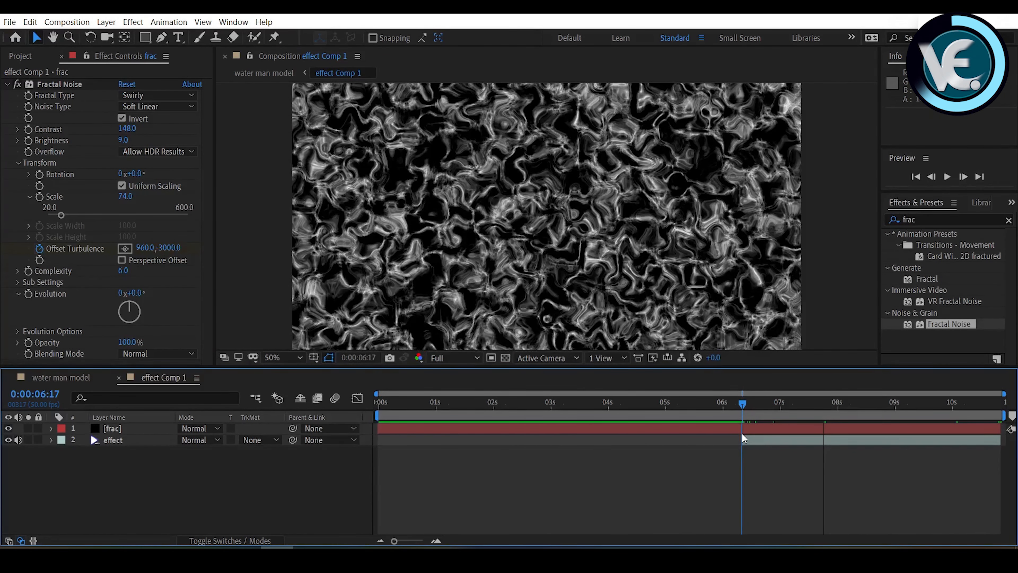
{"action": "left_click_drag", "start_coordinate": [379, 429], "coordinate": [741, 425]}
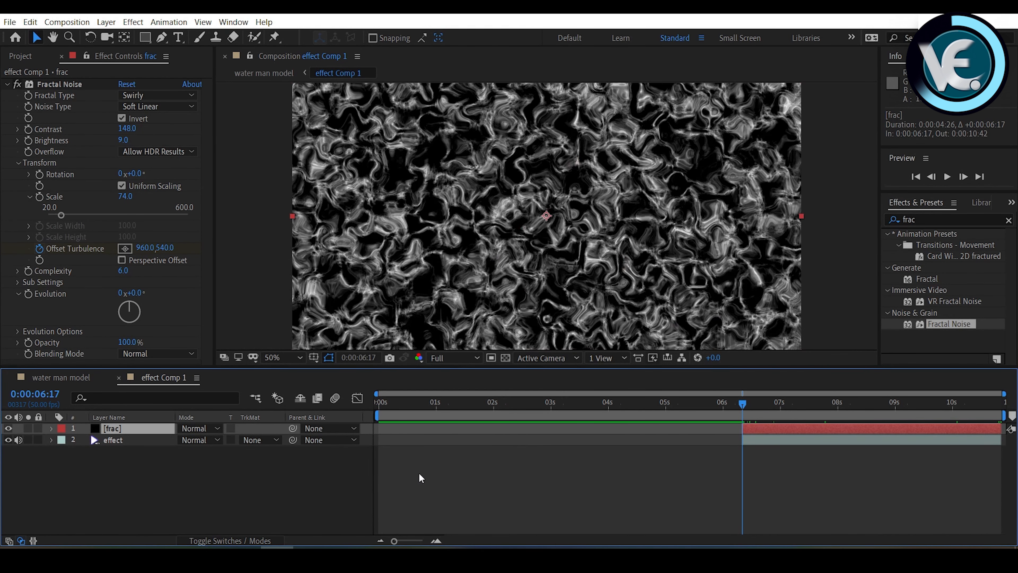
{"action": "left_click", "coordinate": [157, 459]}
Copy the man-shaped mask from the effect layer and paste it onto the frac layer
{"action": "left_click", "coordinate": [122, 445]}
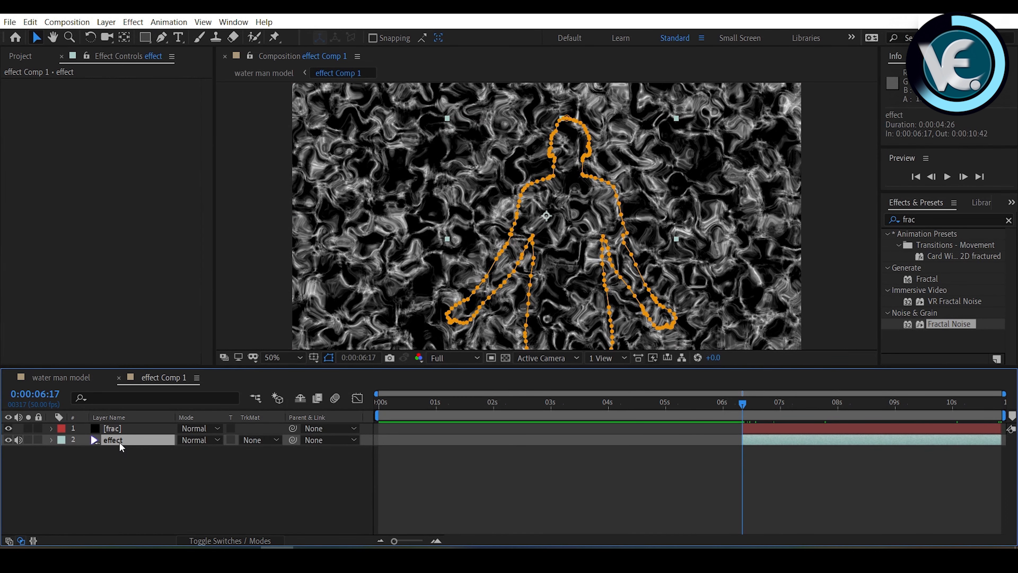
{"action": "left_click", "coordinate": [50, 440]}
{"action": "left_click", "coordinate": [63, 462]}
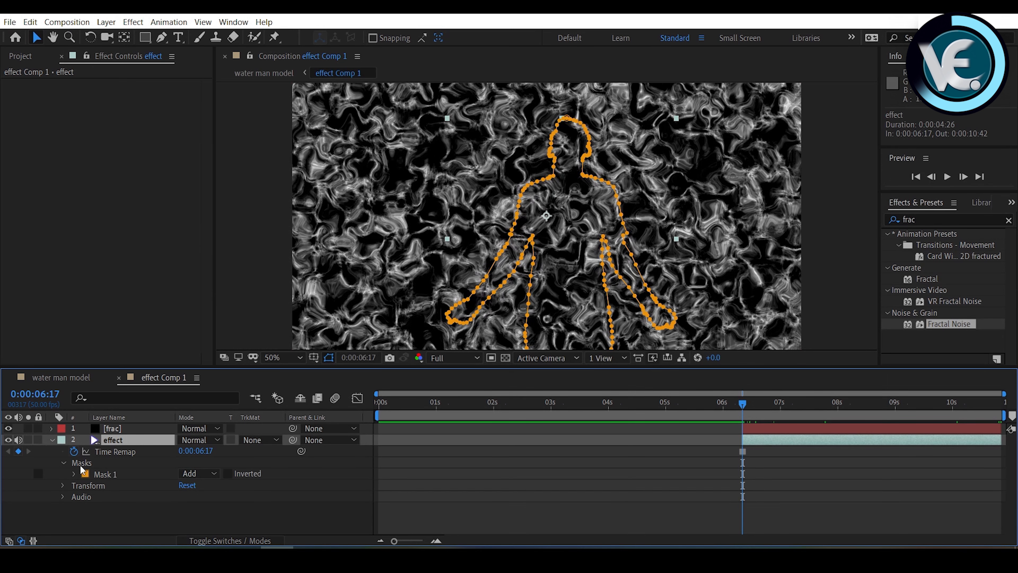
{"action": "left_click", "coordinate": [85, 461]}
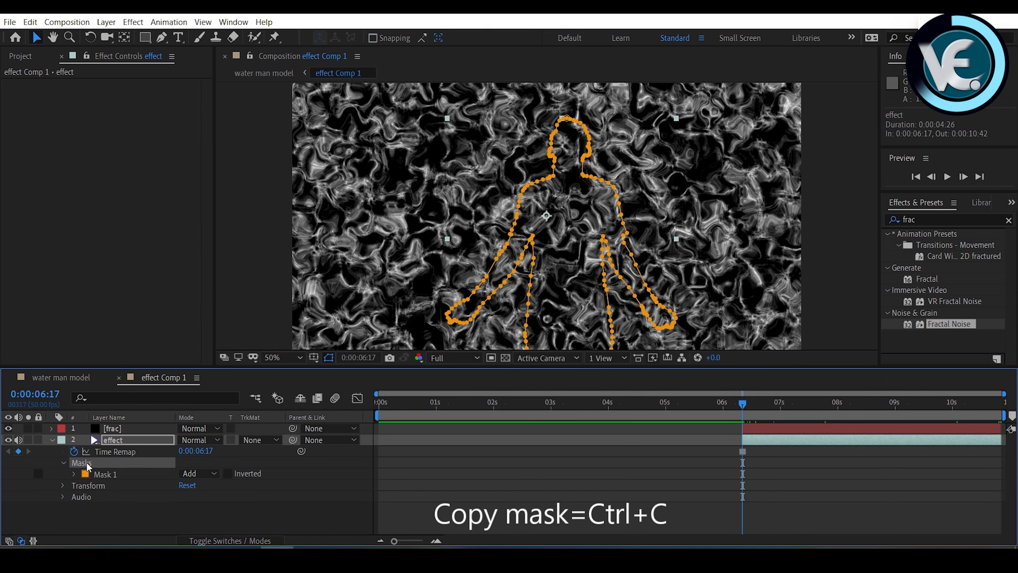
{"action": "left_click", "coordinate": [108, 428]}
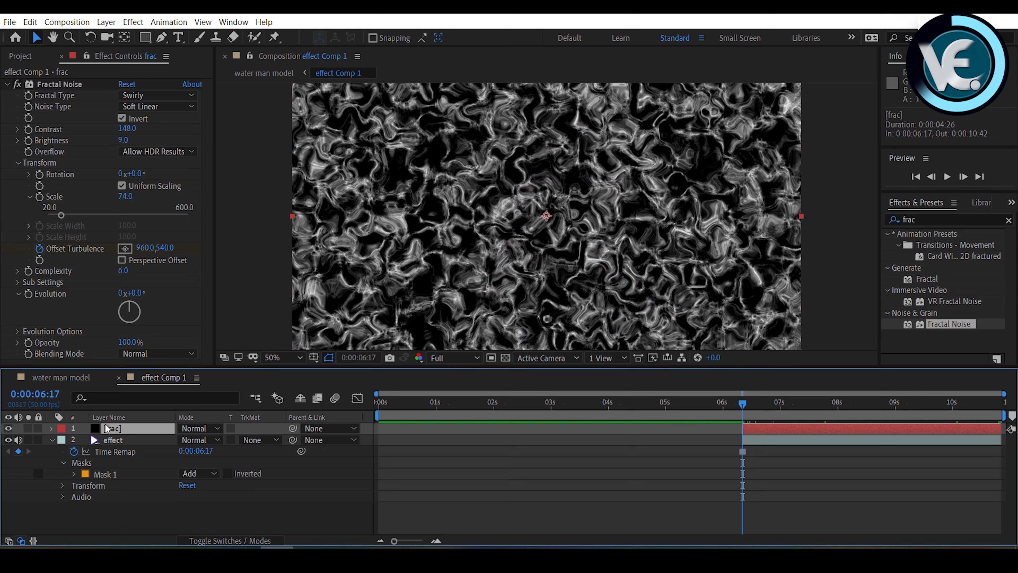
{"action": "key", "text": "ctrl+v"}
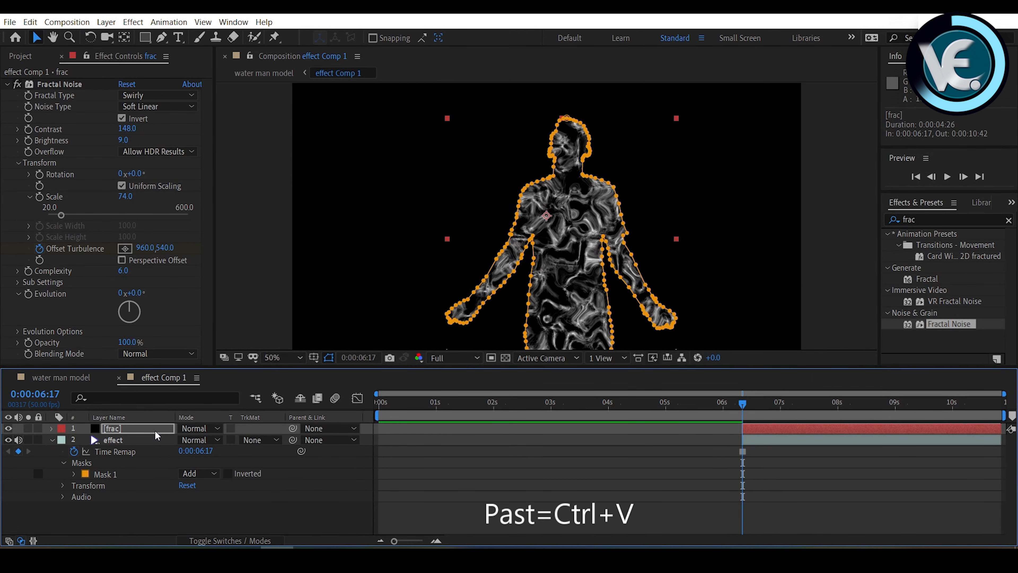
Set the Mask Feather of the frac layer's mask to 11 pixels
{"action": "key", "text": "m"}
{"action": "key", "text": "m"}
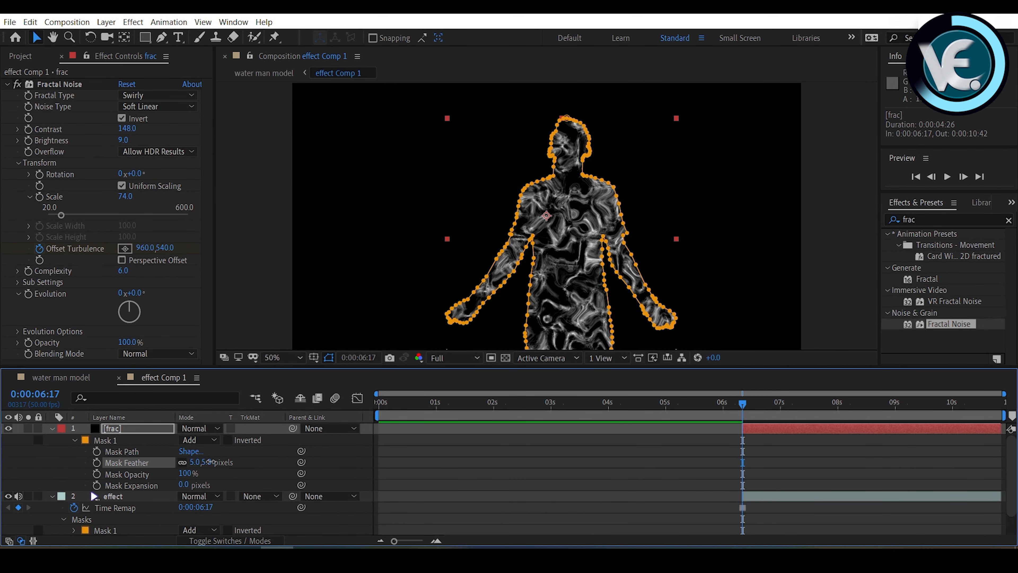
{"action": "left_click_drag", "start_coordinate": [210, 461], "coordinate": [215, 462]}
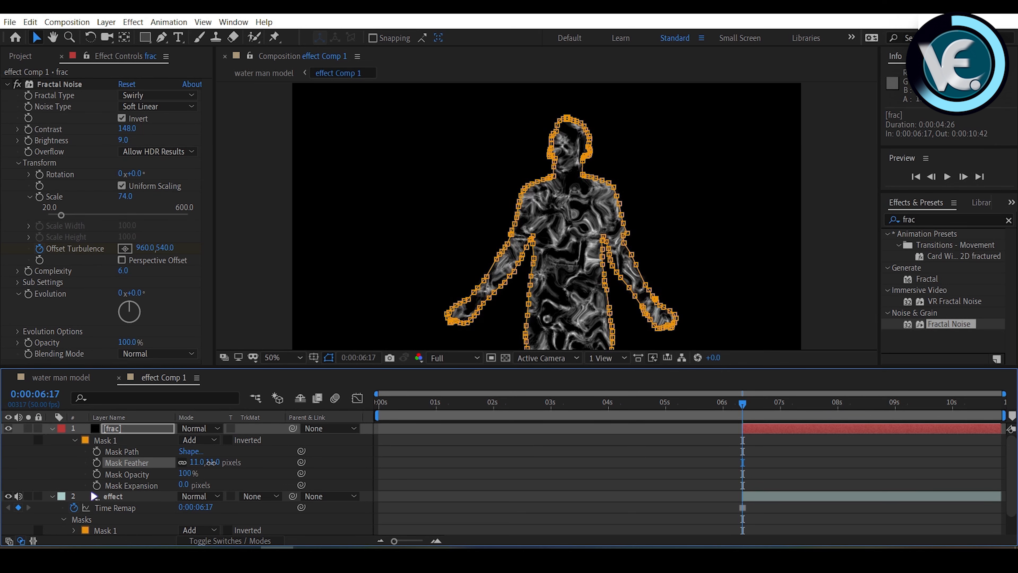
{"action": "left_click", "coordinate": [271, 294]}
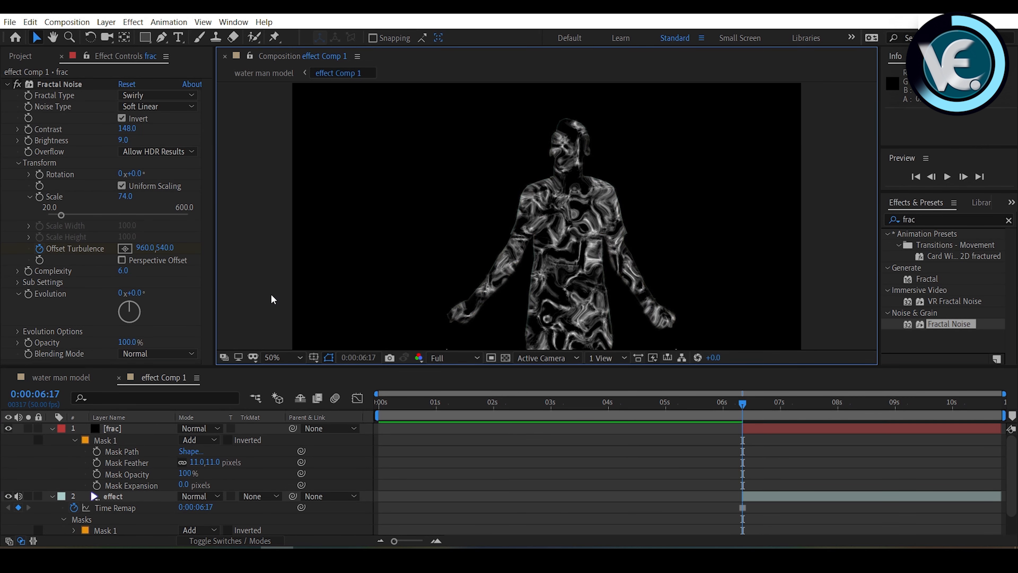
Change the frac layer's blending mode to Screen and collapse its properties
{"action": "left_click", "coordinate": [196, 428]}
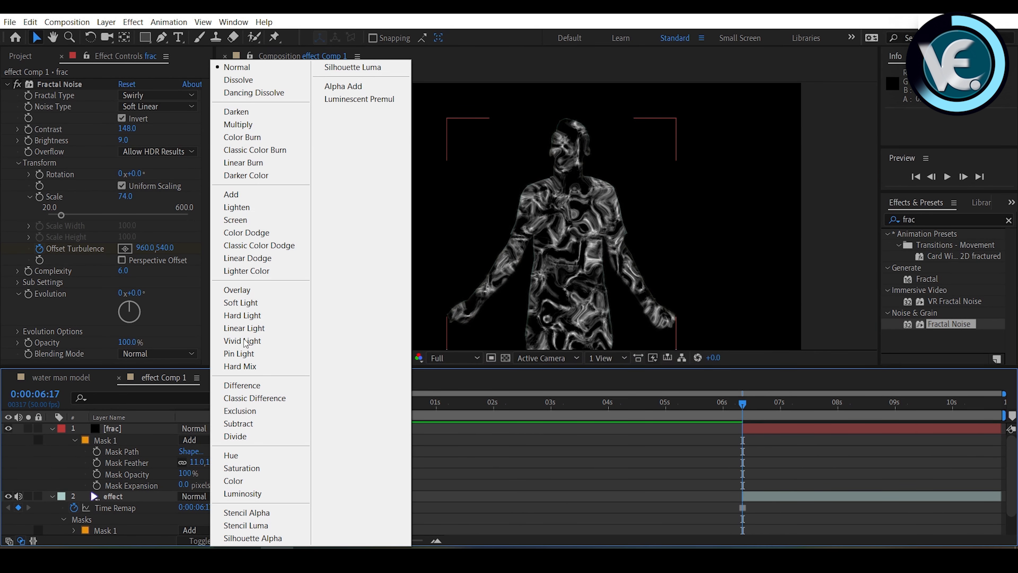
{"action": "left_click", "coordinate": [249, 220]}
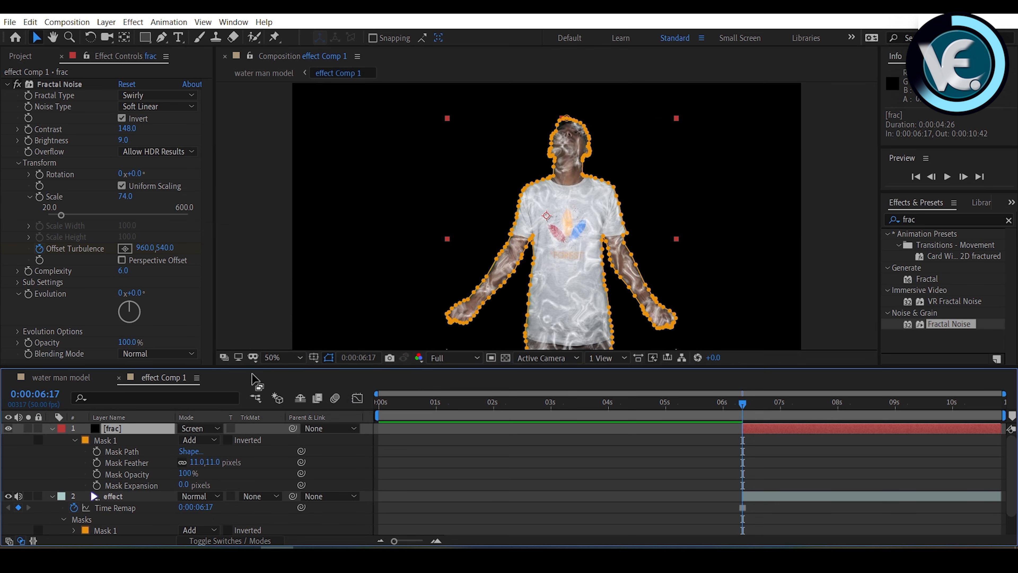
{"action": "left_click", "coordinate": [52, 429]}
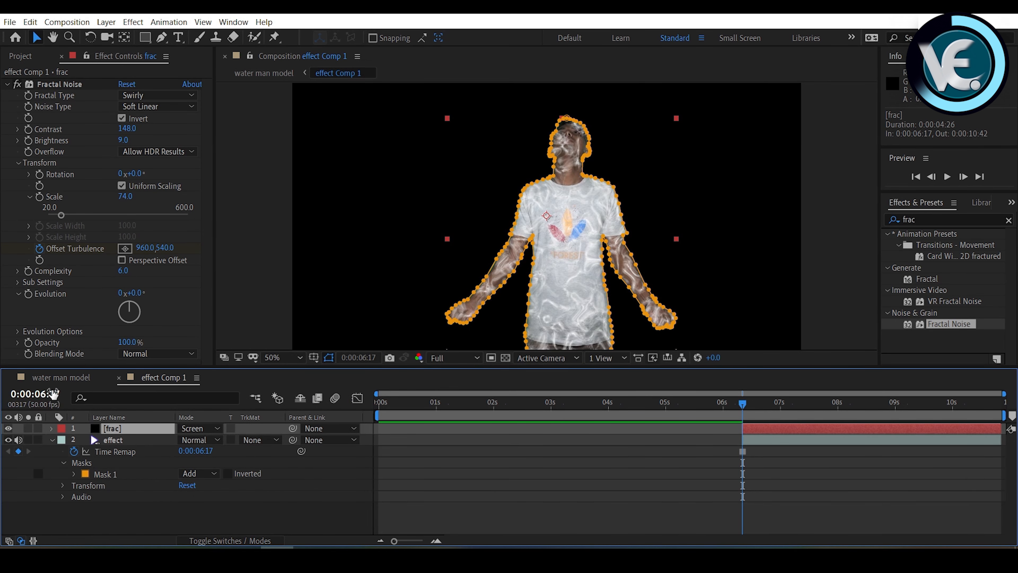
Return to the water man model composition and apply the Displacement Map effect to the bottommost water man model.mov layer
{"action": "left_click", "coordinate": [59, 376]}
{"action": "left_click", "coordinate": [102, 495]}
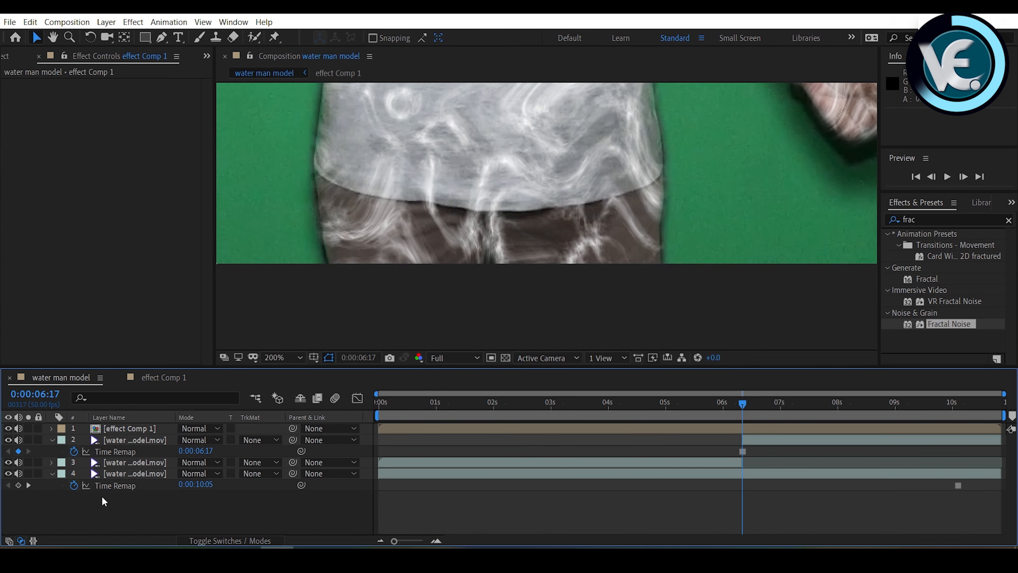
{"action": "left_click", "coordinate": [52, 440]}
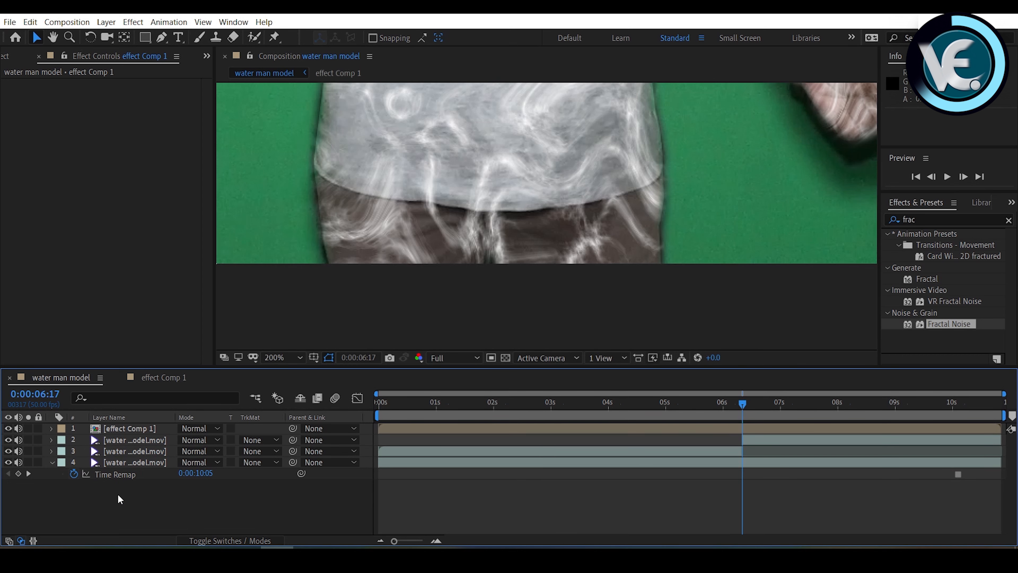
{"action": "left_click", "coordinate": [128, 463]}
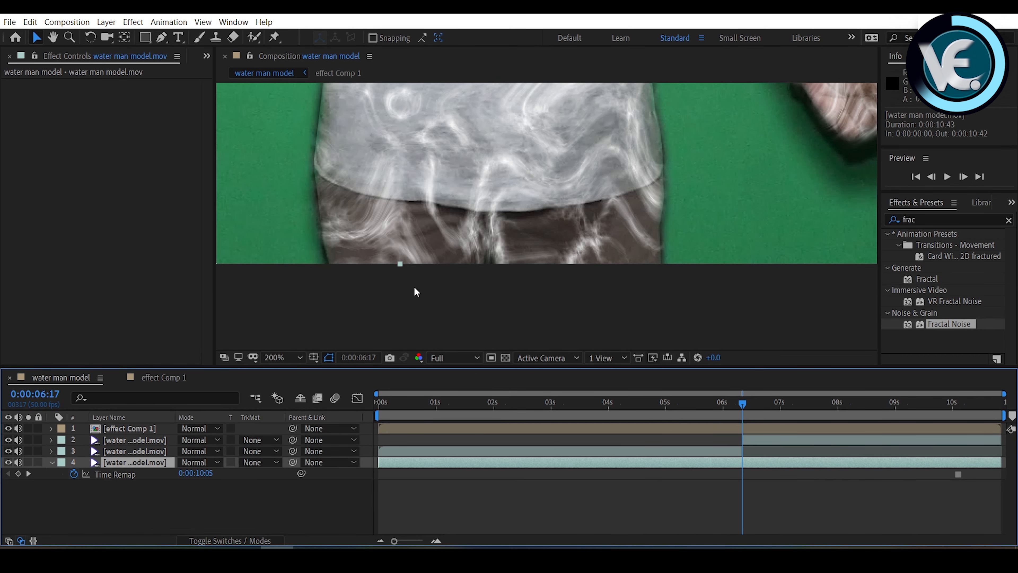
{"action": "scroll", "coordinate": [465, 234], "scroll_direction": "down", "scroll_amount": 6}
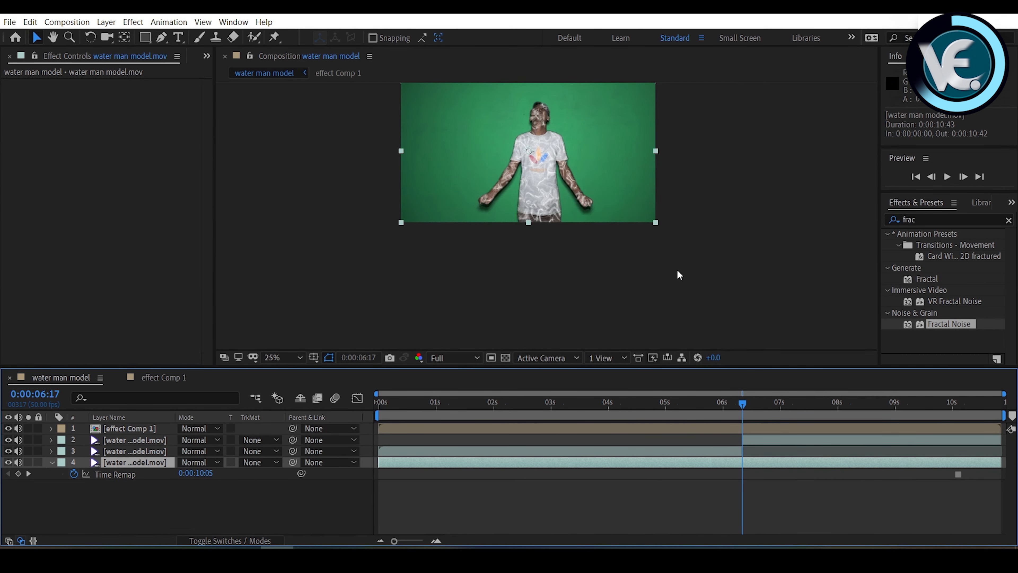
{"action": "left_click", "coordinate": [132, 22]}
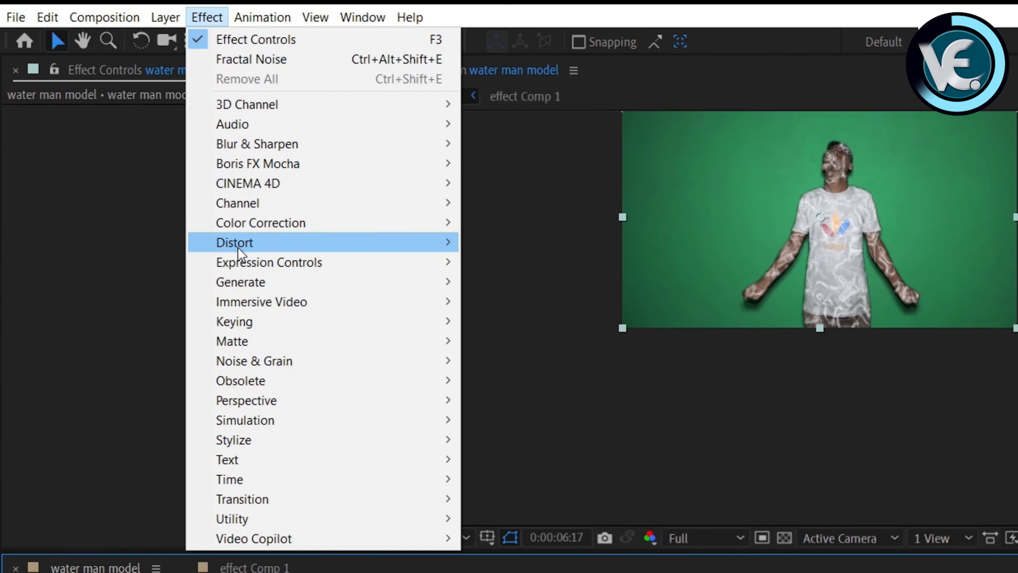
{"action": "mouse_move", "coordinate": [153, 171]}
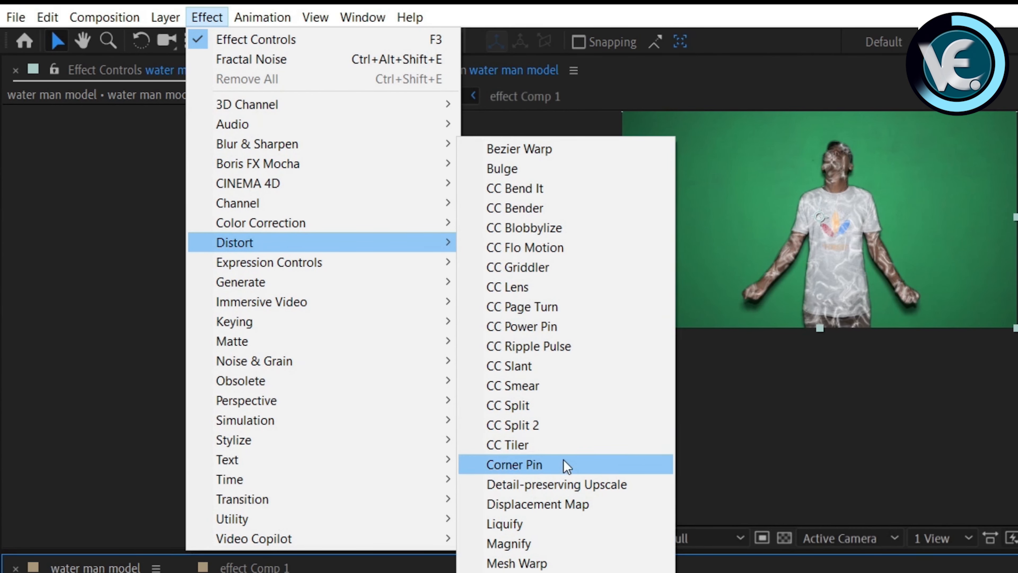
{"action": "left_click", "coordinate": [543, 506]}
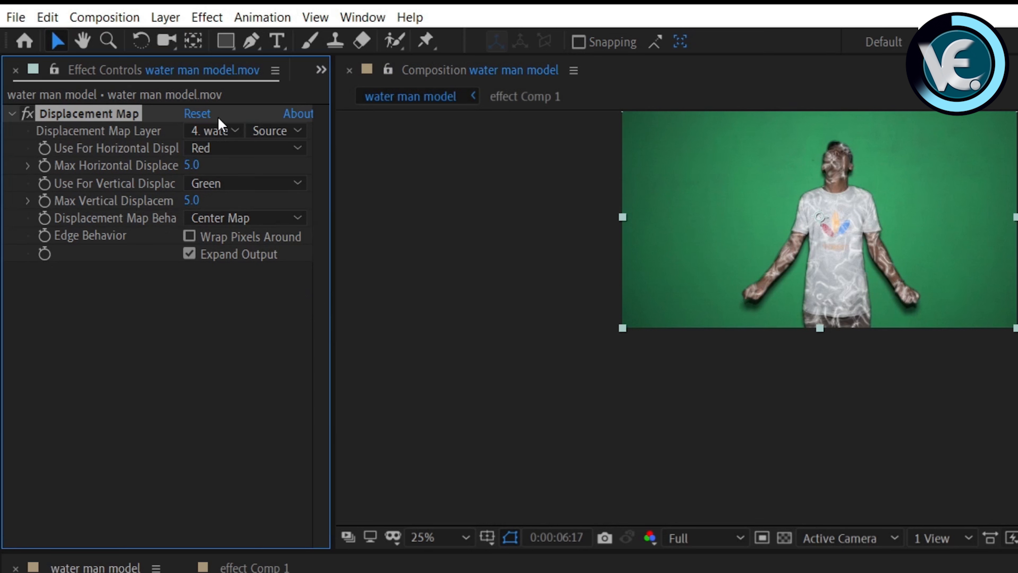
Set the displacement map layer to effect Comp 1, using Luminance for horizontal displacement and Green for vertical displacement
{"action": "left_click", "coordinate": [220, 138]}
{"action": "left_click", "coordinate": [243, 177]}
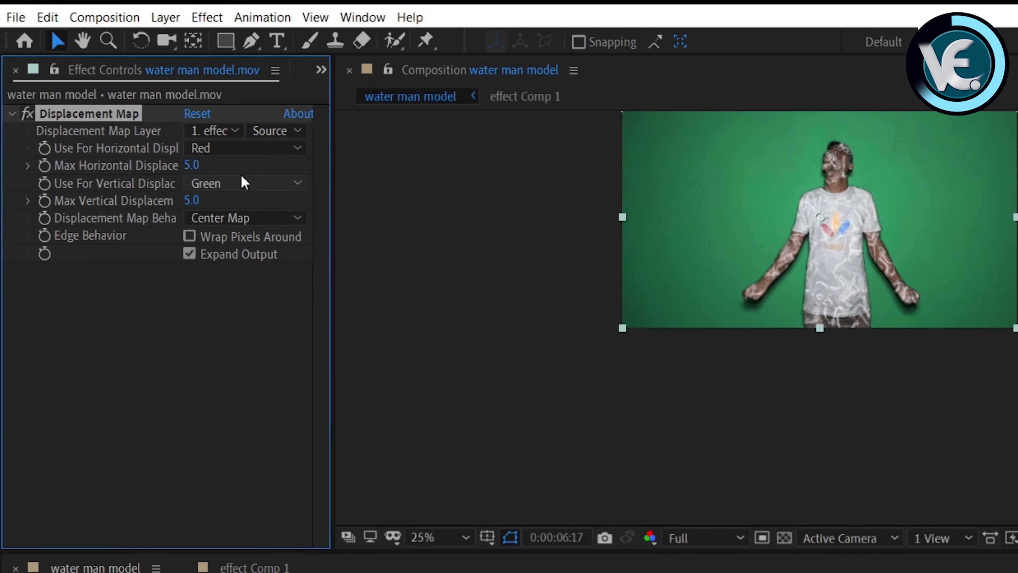
{"action": "left_click", "coordinate": [205, 148]}
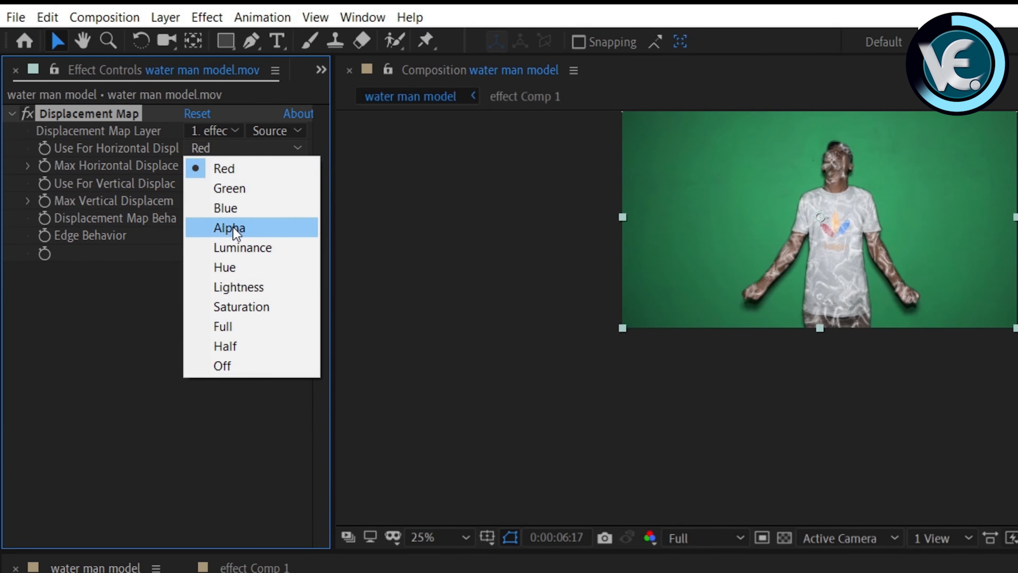
{"action": "left_click", "coordinate": [231, 246]}
{"action": "left_click", "coordinate": [211, 184]}
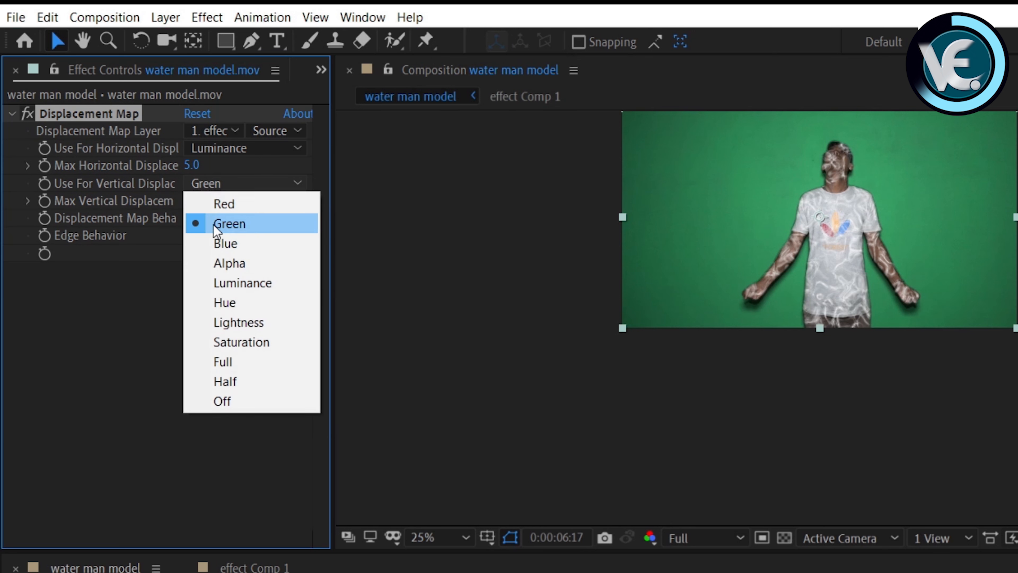
{"action": "left_click", "coordinate": [216, 231]}
Set both the maximum horizontal and maximum vertical displacement to 50
{"action": "left_click", "coordinate": [188, 164]}
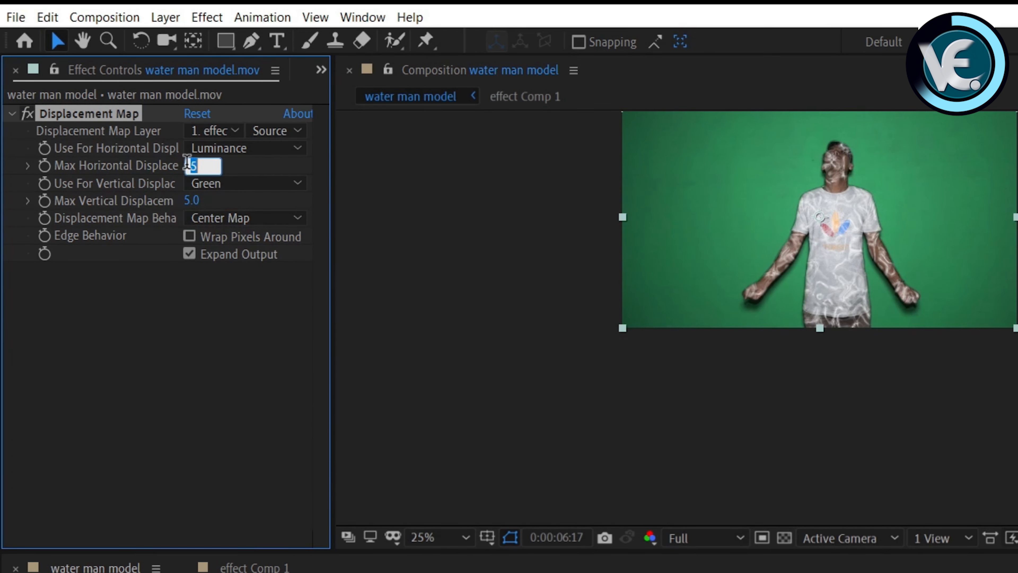
{"action": "type", "text": "50"}
{"action": "key", "text": "Return"}
{"action": "left_click", "coordinate": [191, 199]}
{"action": "type", "text": "50"}
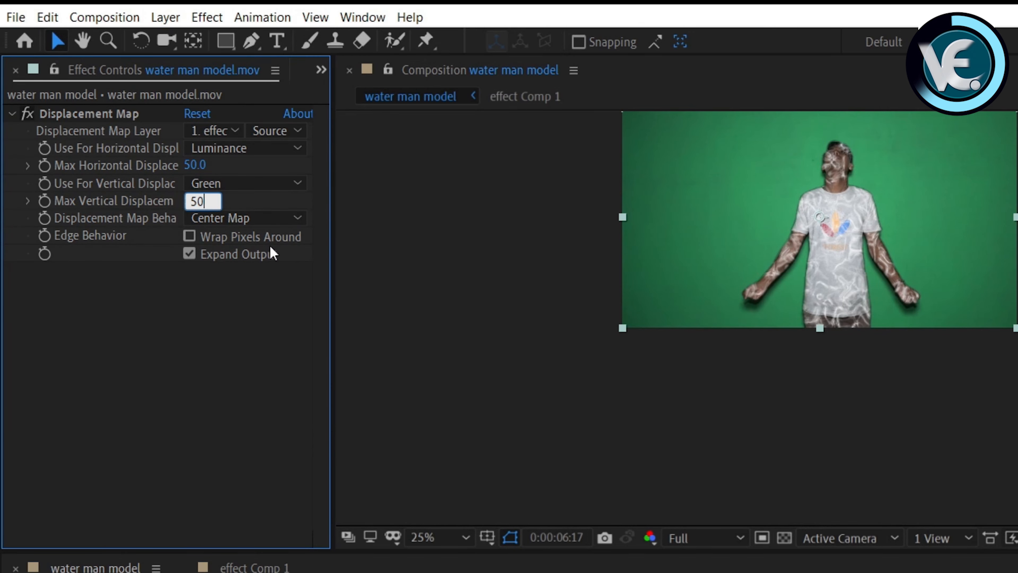
{"action": "left_click", "coordinate": [380, 325]}
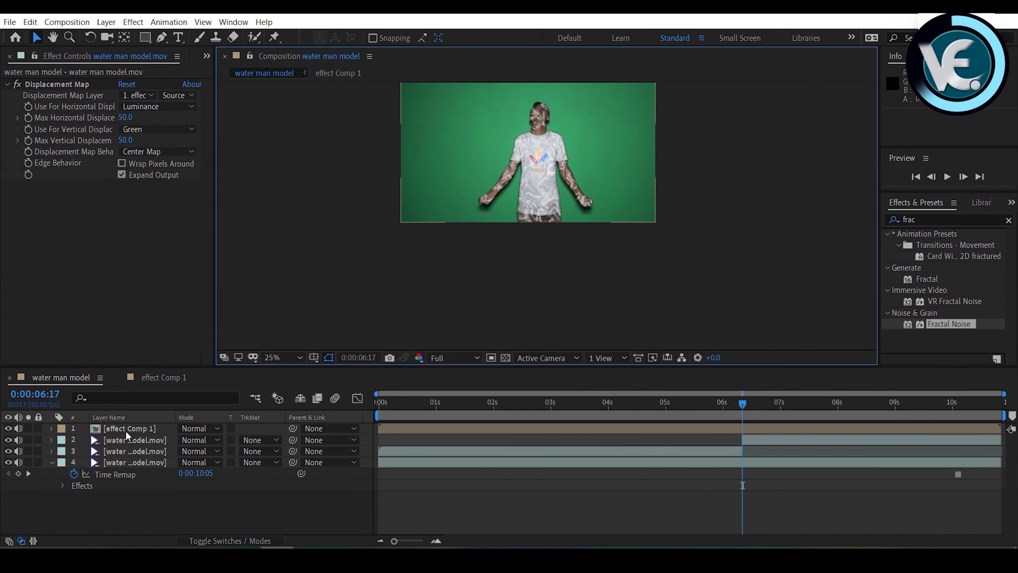
Duplicate the effect Comp 1 layer and rename the upper copy find
{"action": "left_click", "coordinate": [126, 425]}
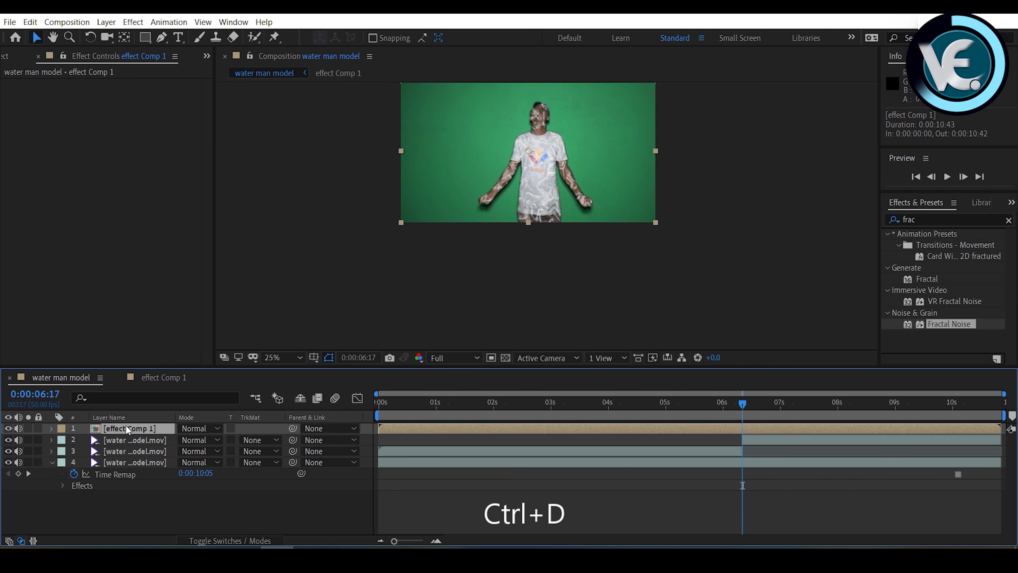
{"action": "key", "text": "ctrl+d"}
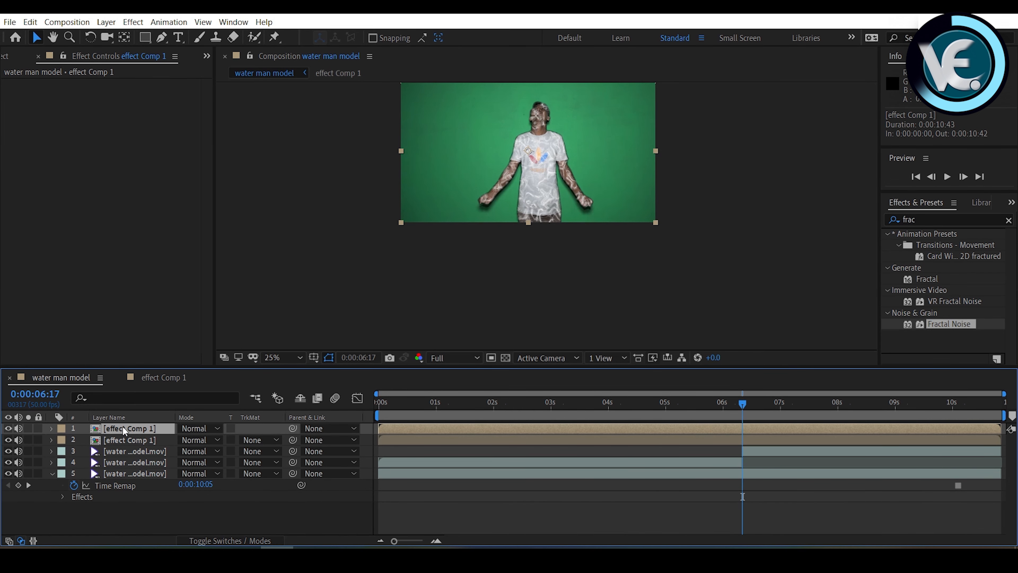
{"action": "right_click", "coordinate": [126, 429]}
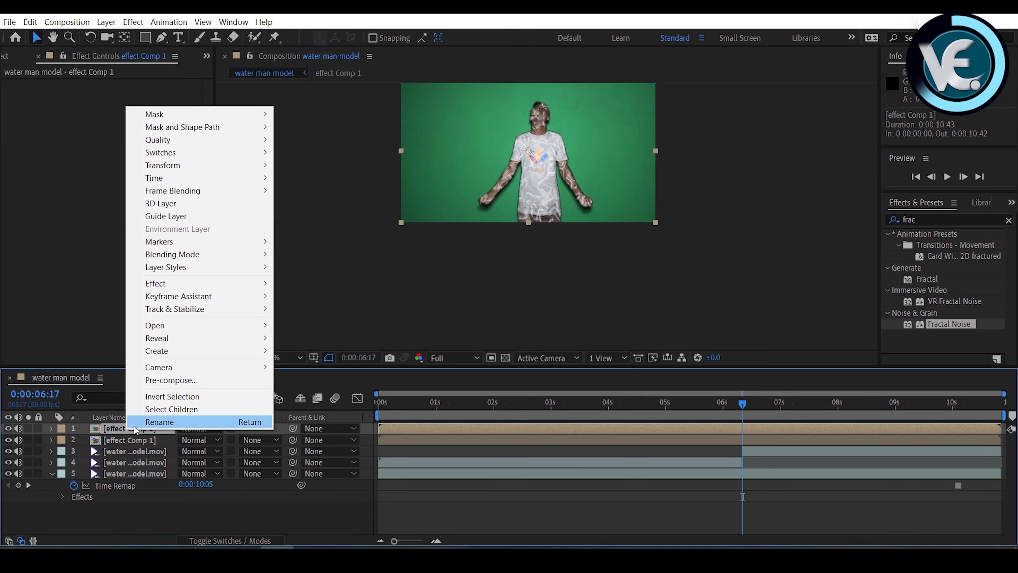
{"action": "left_click", "coordinate": [137, 422]}
{"action": "type", "text": "f"}
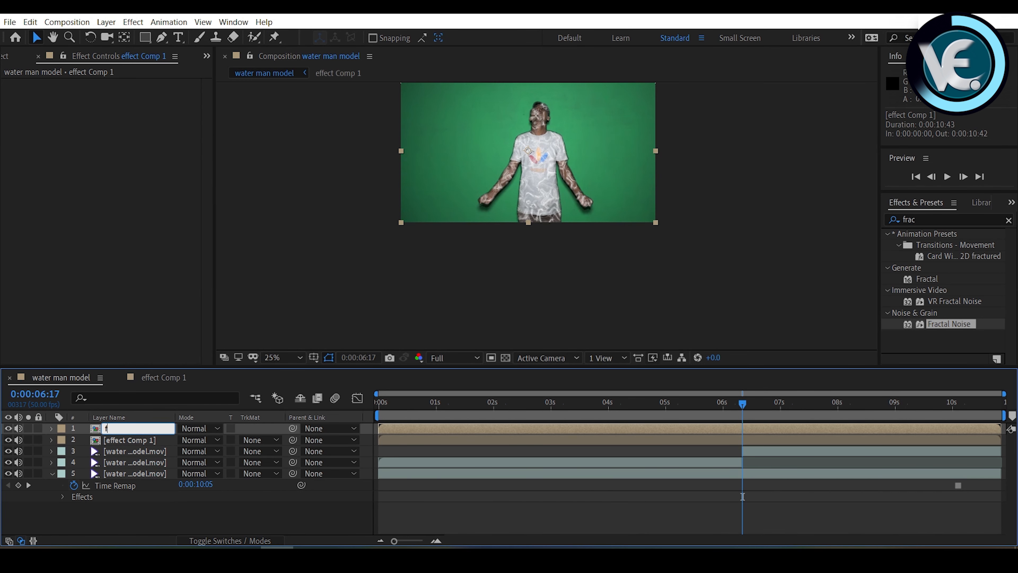
{"action": "type", "text": "ind"}
{"action": "key", "text": "Return"}
{"action": "left_click", "coordinate": [178, 505]}
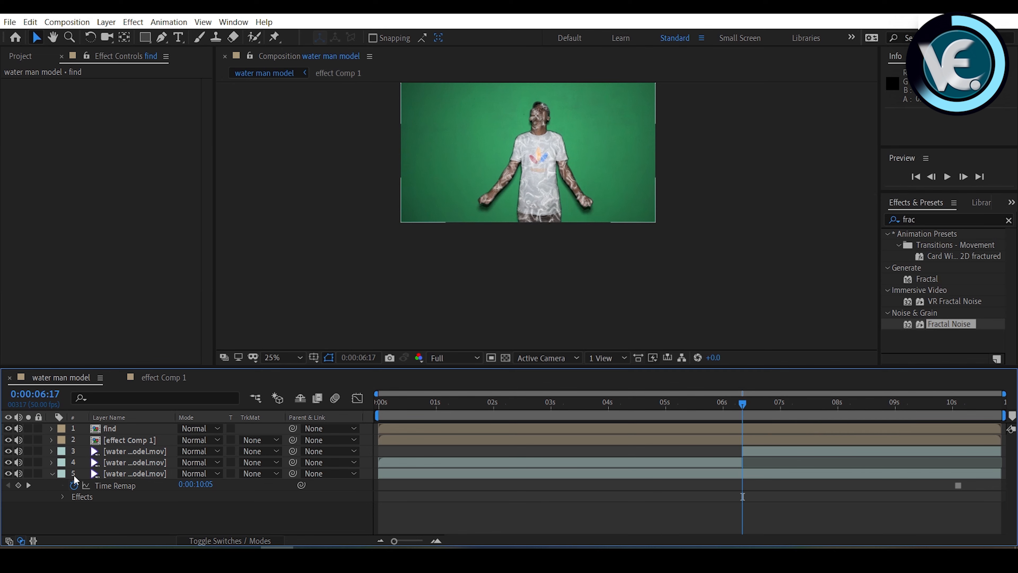
Solo the bottommost video layer and the find layer, and apply the Find Edges effect to find
{"action": "left_click", "coordinate": [27, 472]}
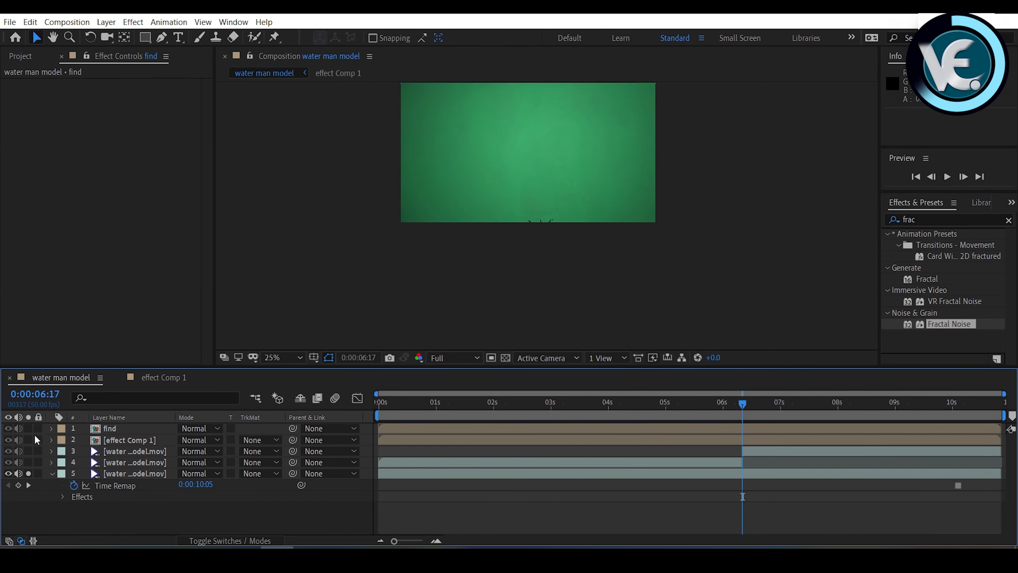
{"action": "left_click", "coordinate": [27, 428]}
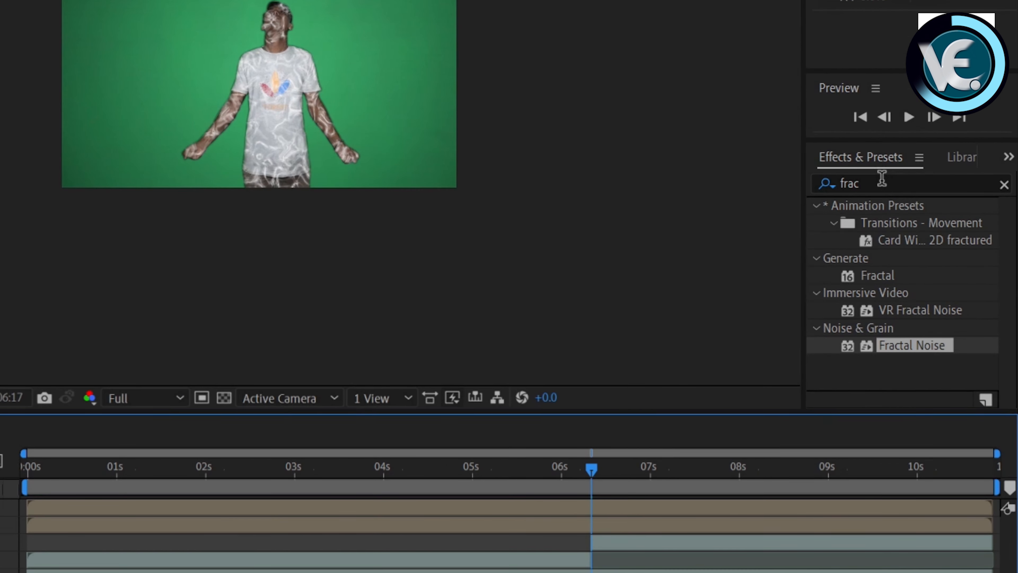
{"action": "left_click", "coordinate": [874, 181]}
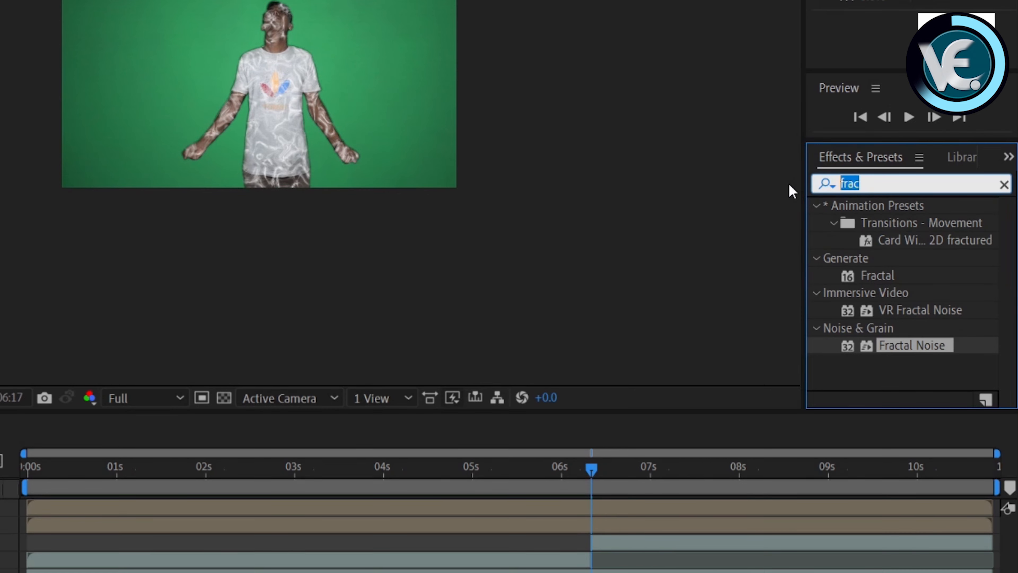
{"action": "type", "text": "fin"}
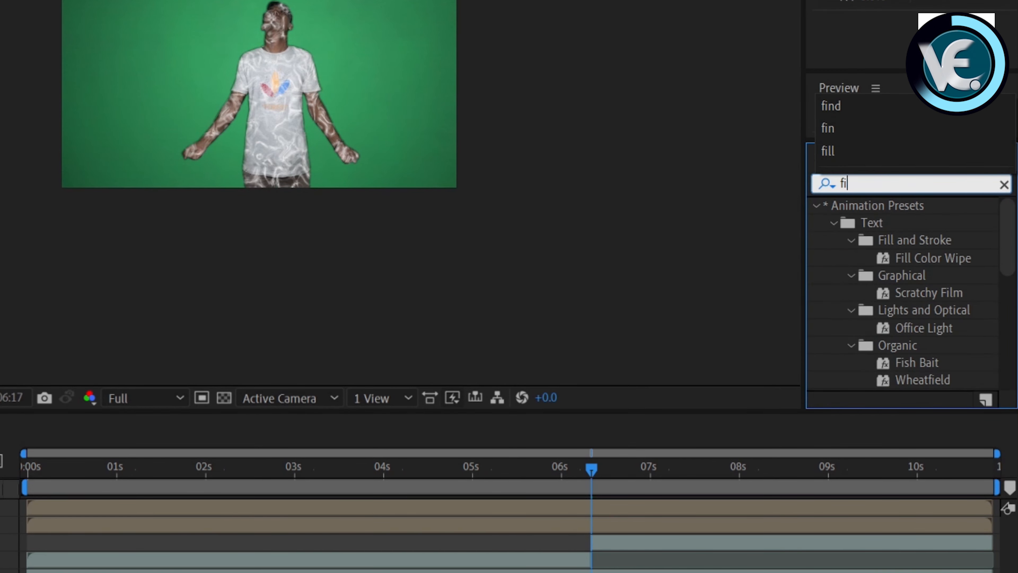
{"action": "type", "text": "d"}
{"action": "left_click_drag", "start_coordinate": [917, 234], "coordinate": [153, 430]}
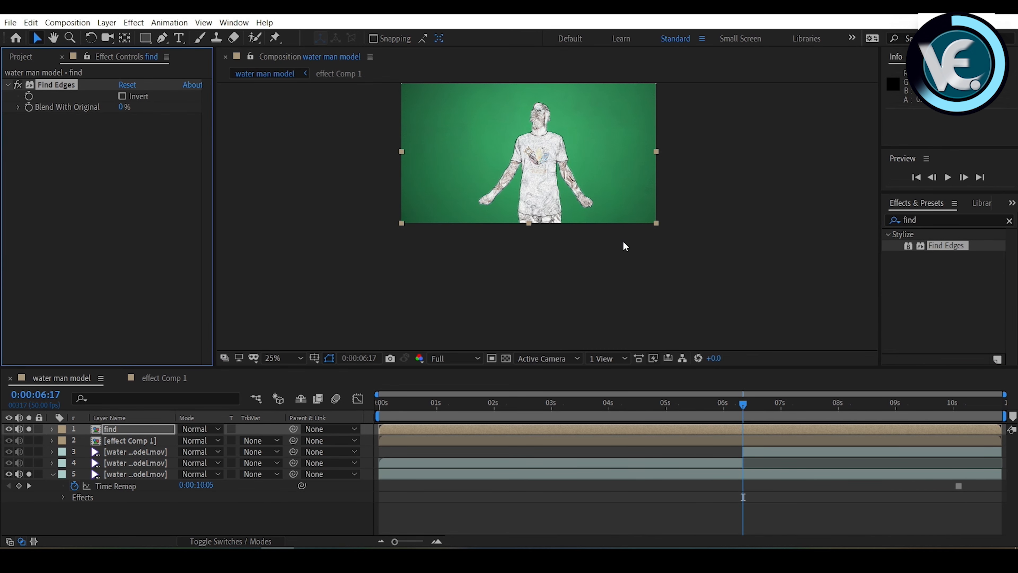
Invert the Find Edges effect on the find layer and set the layer's blending mode to Screen
{"action": "left_click", "coordinate": [287, 360]}
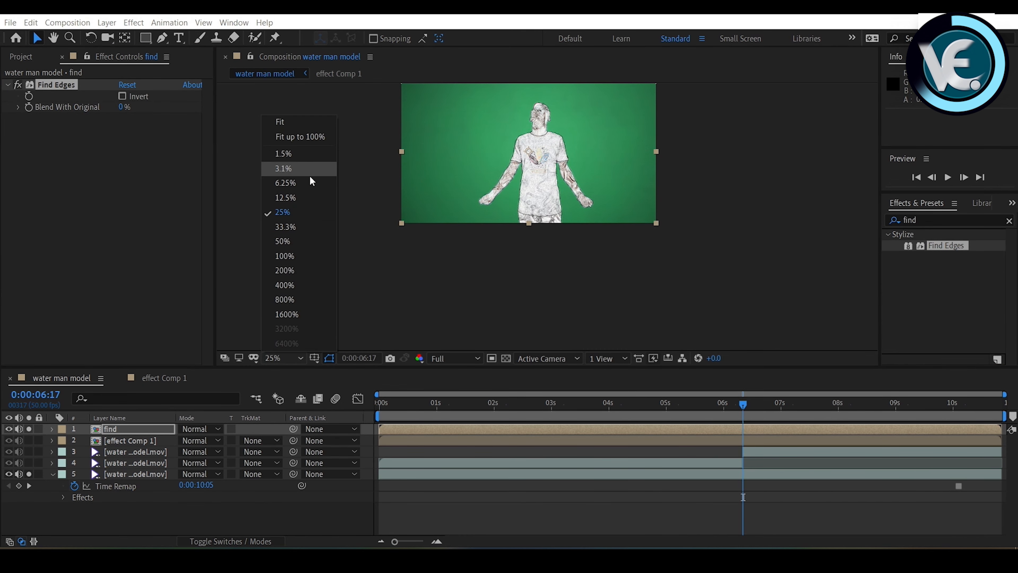
{"action": "left_click", "coordinate": [307, 130]}
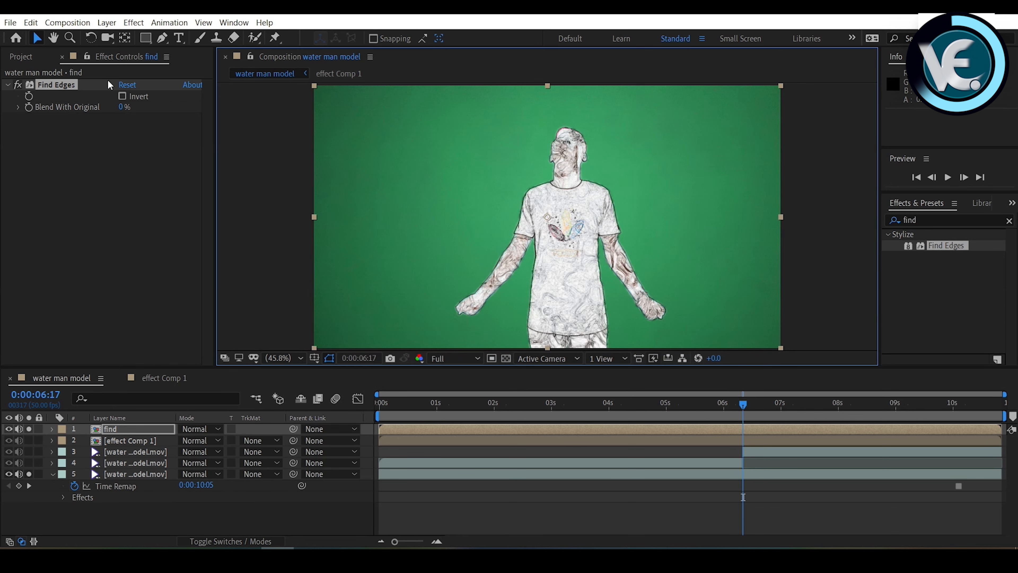
{"action": "left_click", "coordinate": [119, 96]}
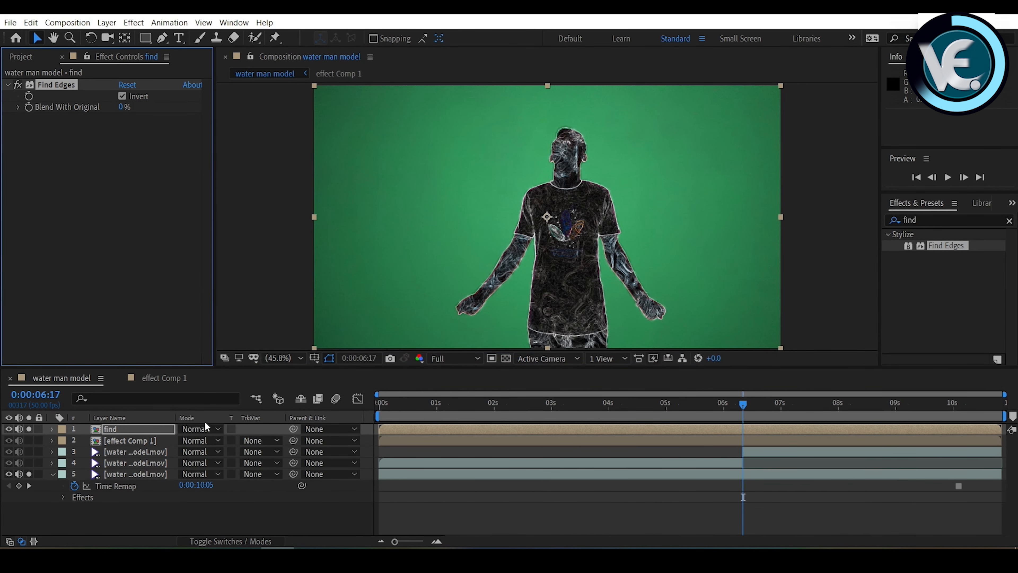
{"action": "left_click", "coordinate": [206, 428]}
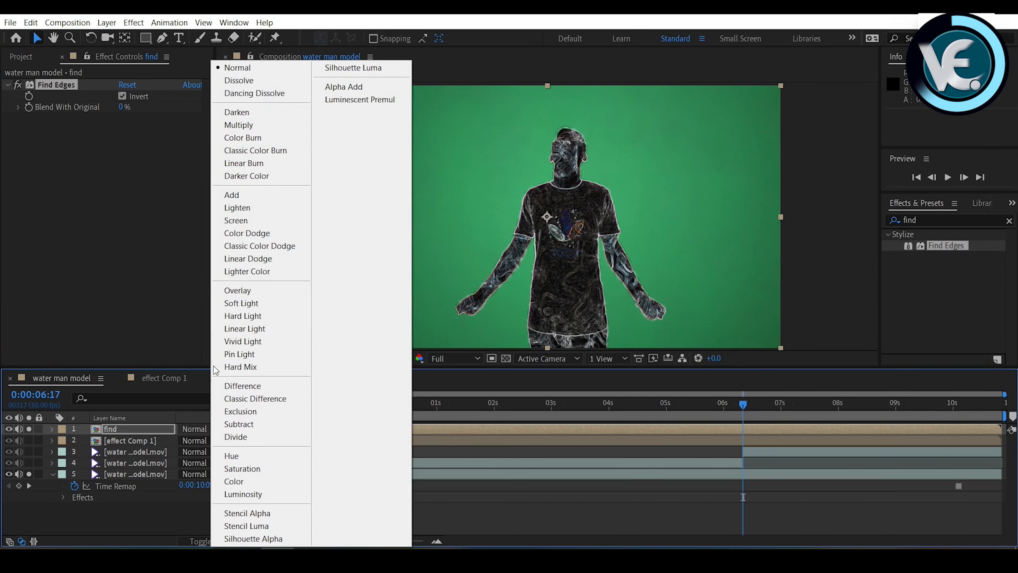
{"action": "left_click", "coordinate": [225, 220]}
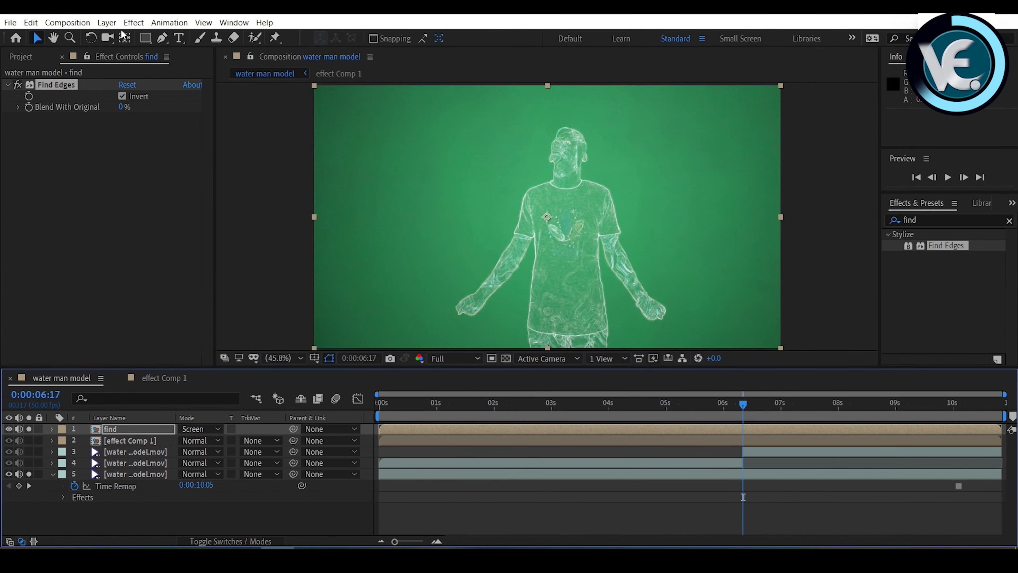
Apply CC Color Neutralizer to the find layer and set its Midtones Unbalance color to FF3232
{"action": "left_click", "coordinate": [126, 23]}
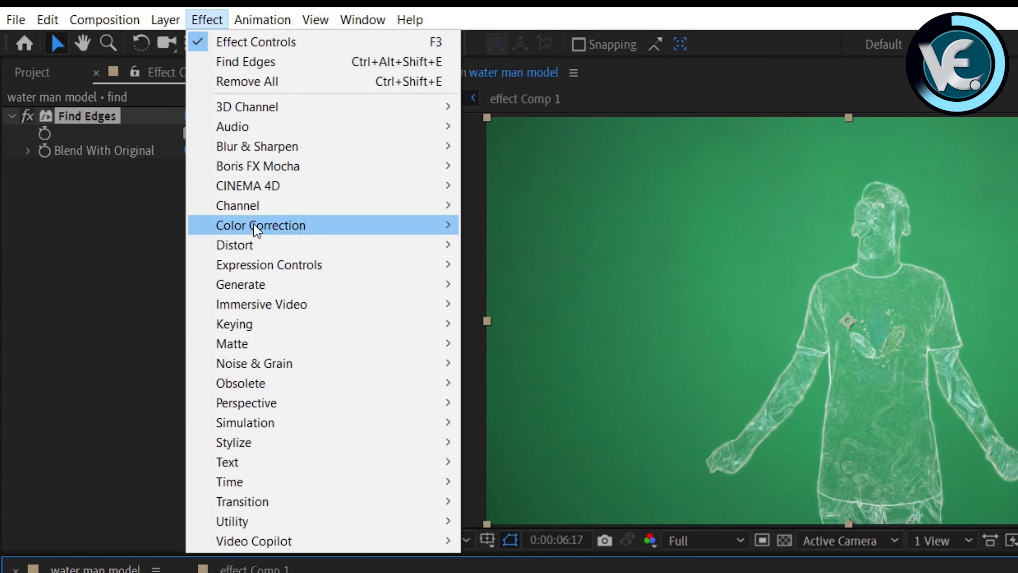
{"action": "mouse_move", "coordinate": [254, 224]}
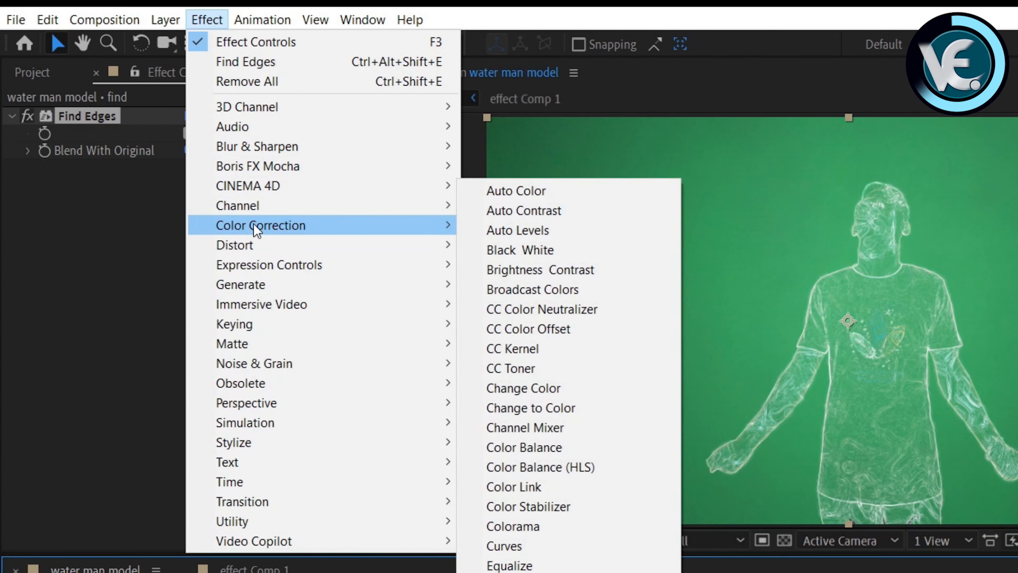
{"action": "left_click", "coordinate": [538, 310]}
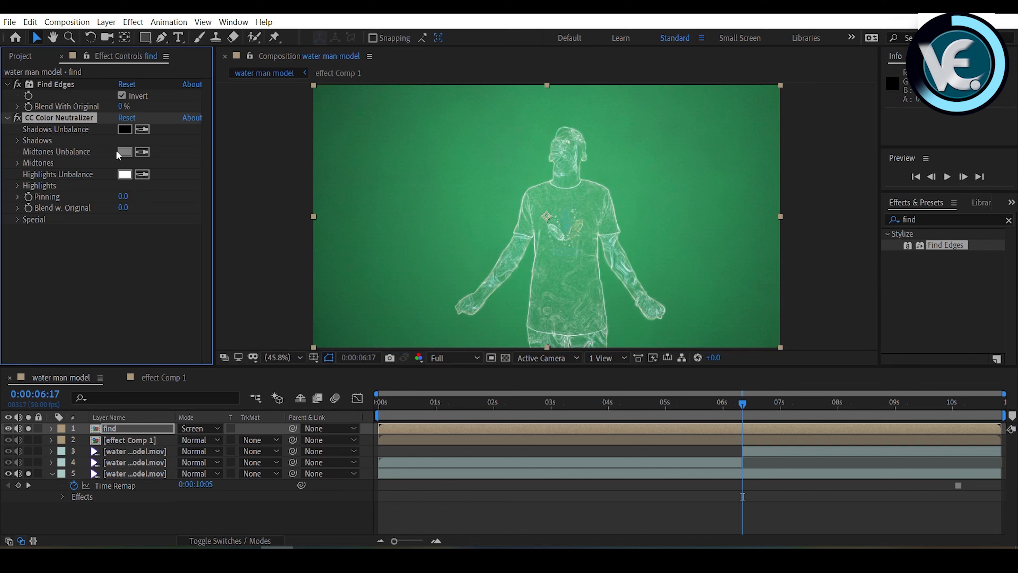
{"action": "left_click", "coordinate": [119, 151]}
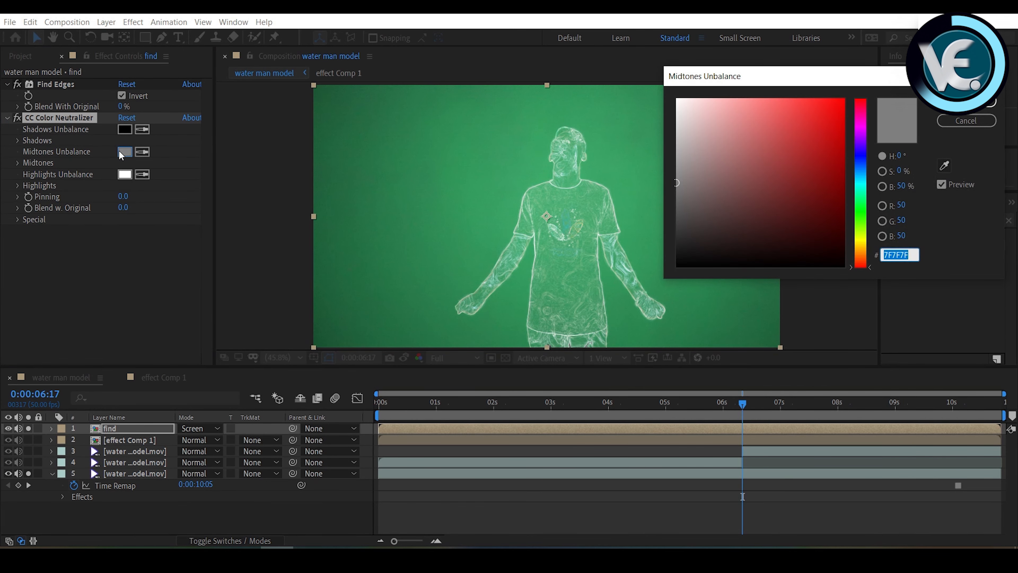
{"action": "type", "text": "FF"}
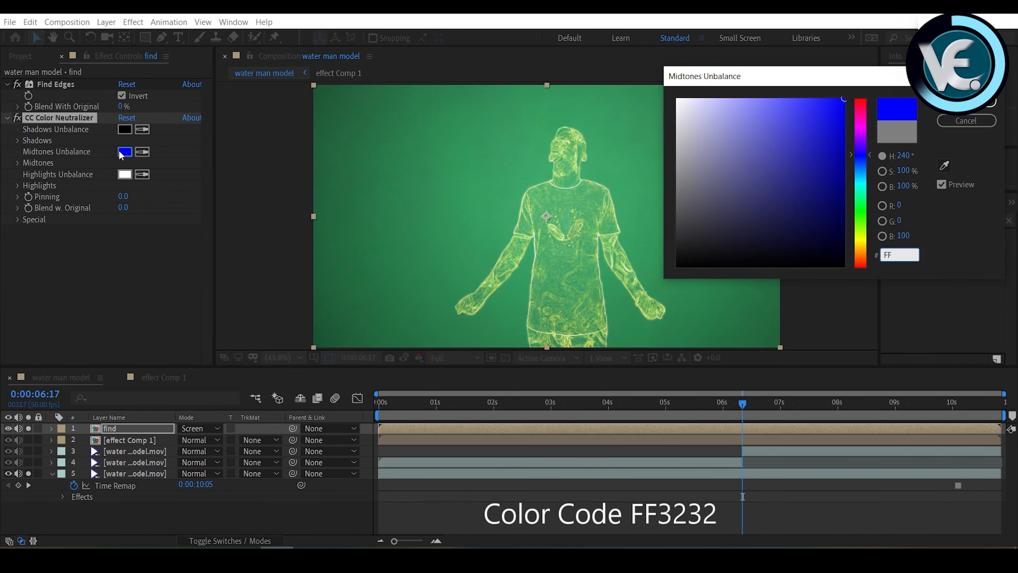
{"action": "type", "text": "3232"}
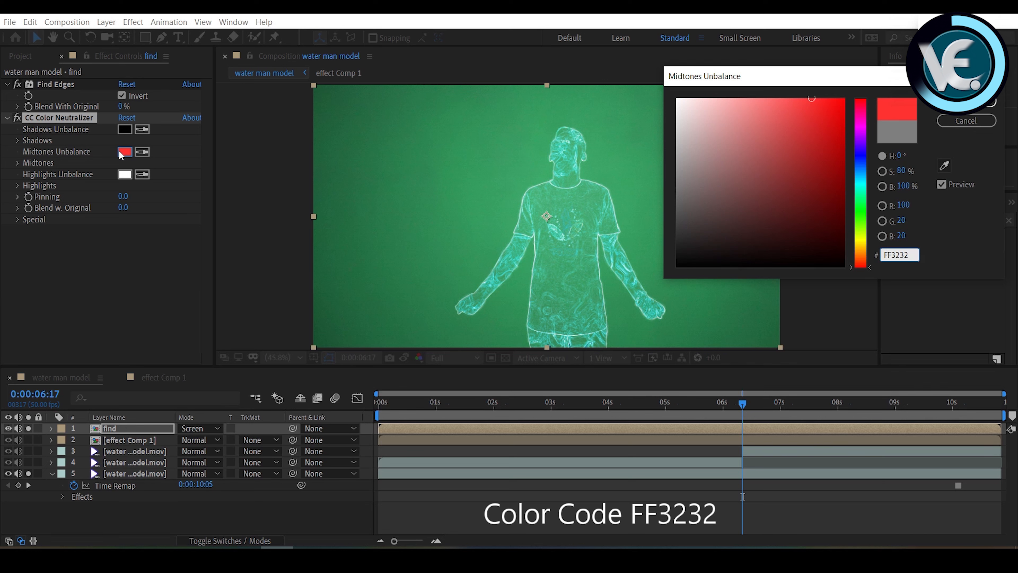
{"action": "left_click", "coordinate": [990, 102]}
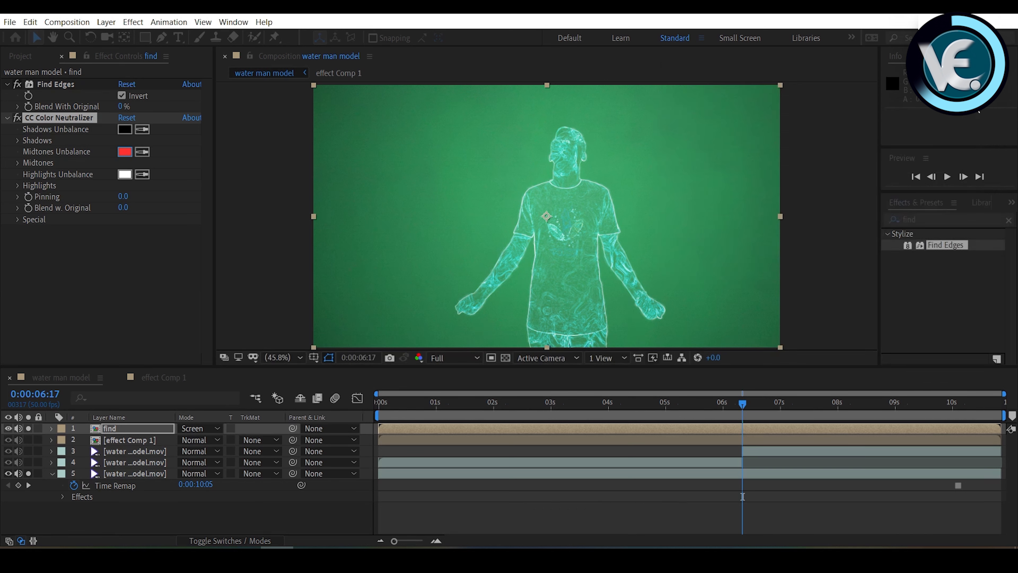
Trim the start of the effect Comp 1 and find layers to 0:00:06:17
{"action": "left_click", "coordinate": [389, 442]}
{"action": "left_click_drag", "start_coordinate": [373, 440], "coordinate": [740, 451]}
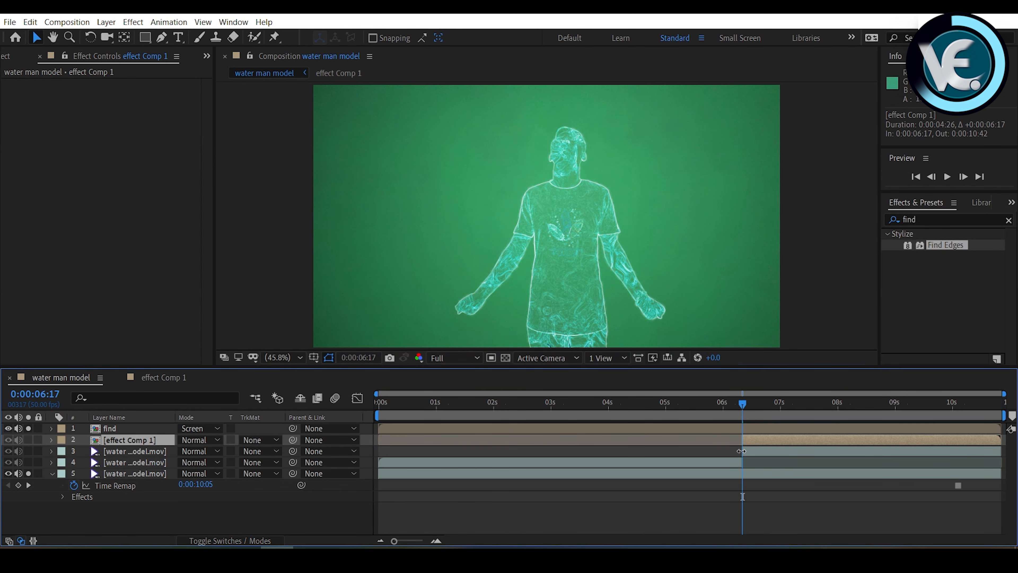
{"action": "left_click_drag", "start_coordinate": [378, 428], "coordinate": [741, 425]}
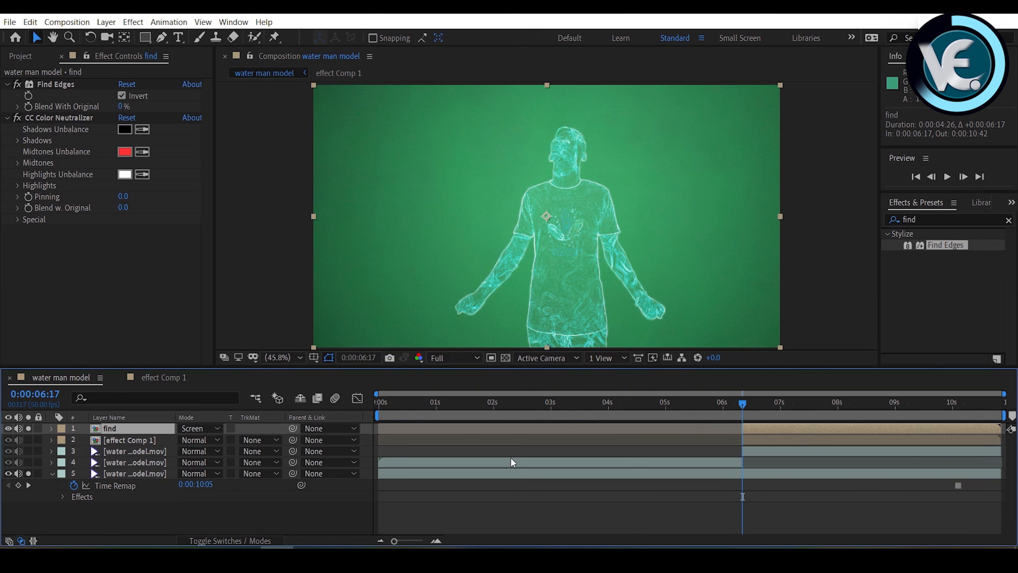
{"action": "left_click", "coordinate": [270, 263]}
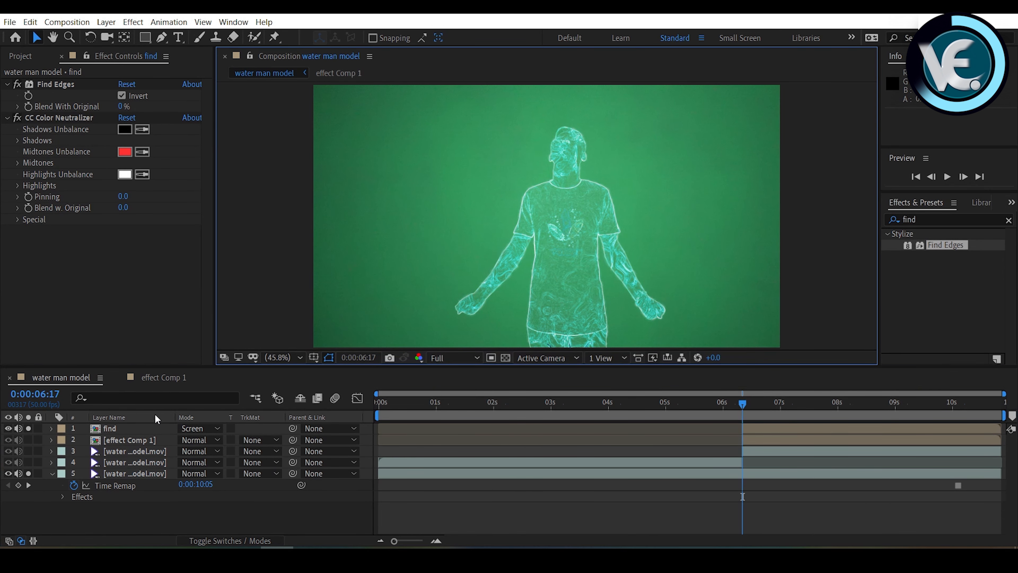
Duplicate the find layer and set the upper copy's opacity to 65%
{"action": "left_click", "coordinate": [126, 428]}
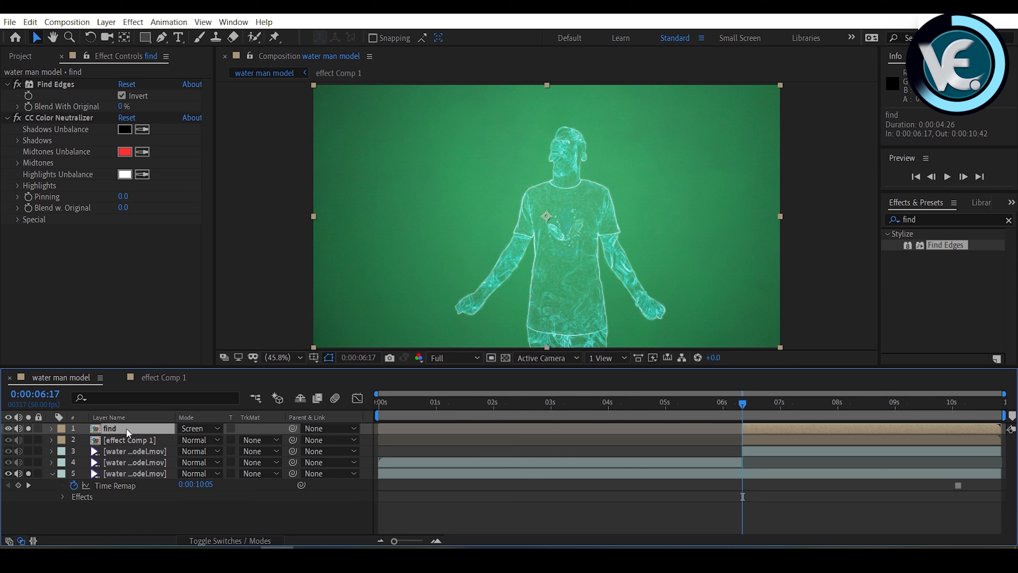
{"action": "key", "text": "ctrl+d"}
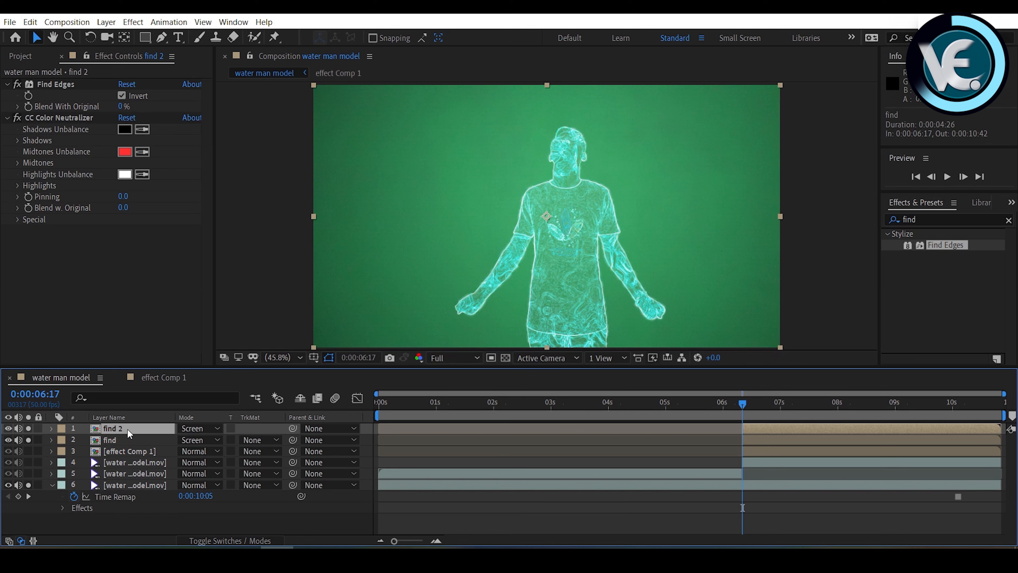
{"action": "key", "text": "t"}
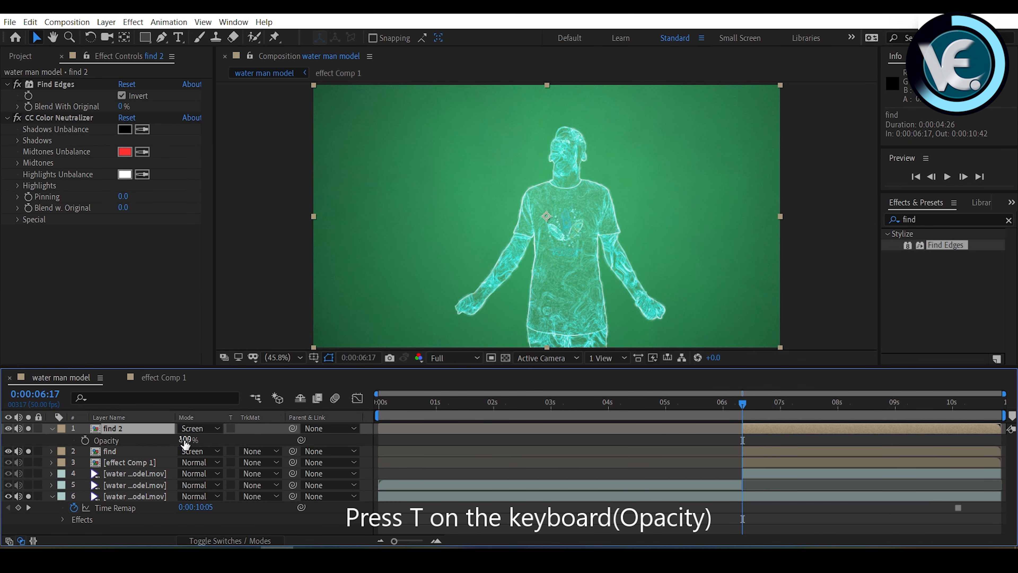
{"action": "left_click", "coordinate": [184, 440]}
{"action": "type", "text": "65"}
{"action": "left_click", "coordinate": [283, 279]}
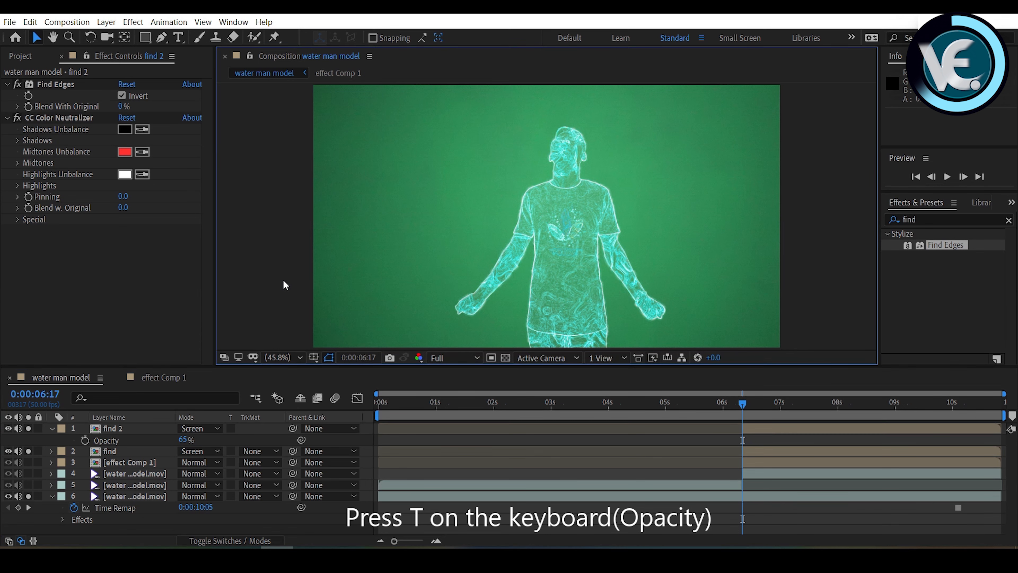
{"action": "left_click", "coordinate": [118, 440]}
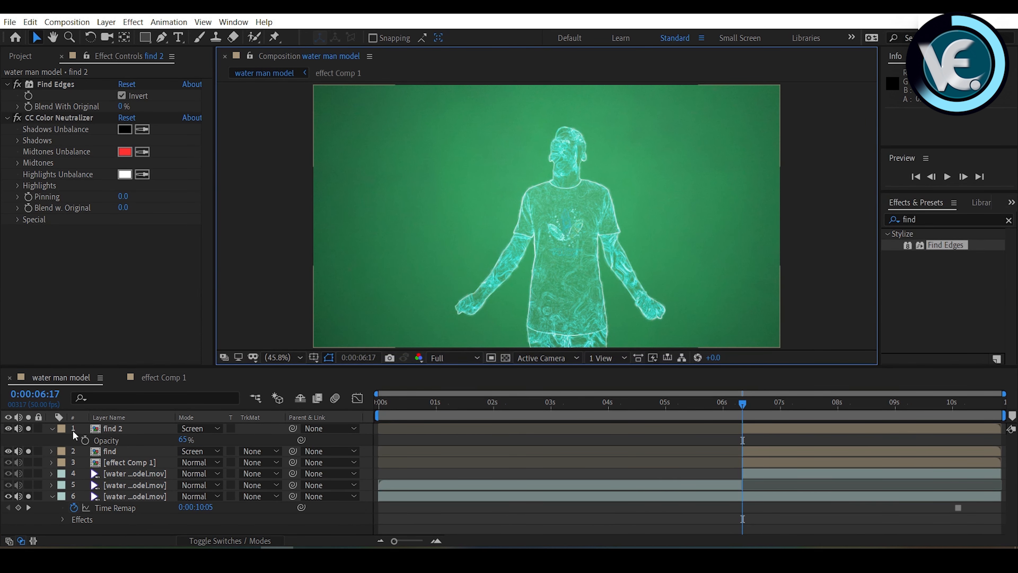
{"action": "left_click", "coordinate": [51, 428]}
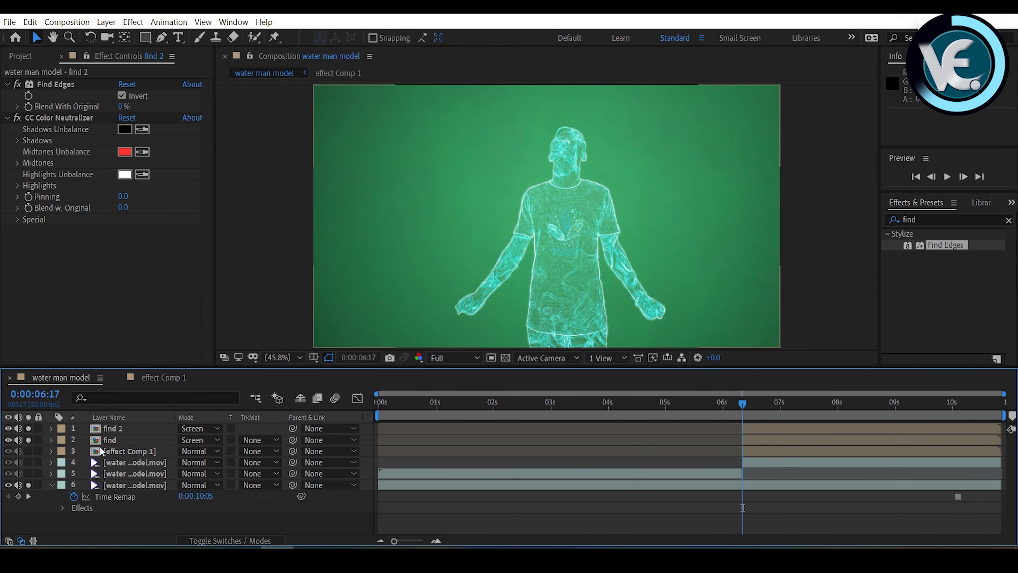
Copy the frac layer from effect Comp 1 and paste it above all layers in the water man model composition
{"action": "double_click", "coordinate": [113, 447]}
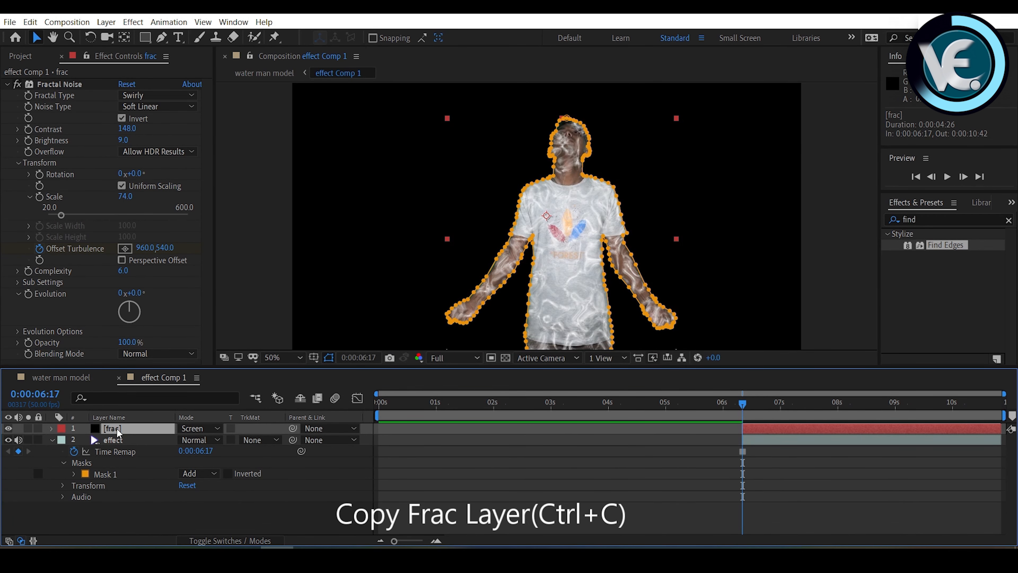
{"action": "key", "text": "ctrl+c"}
{"action": "left_click", "coordinate": [72, 379]}
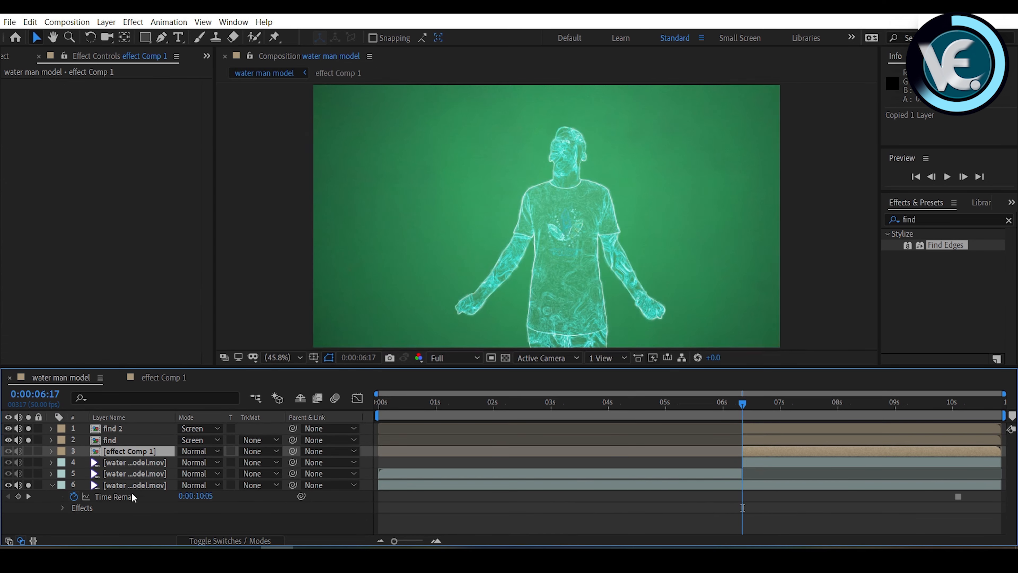
{"action": "left_click", "coordinate": [133, 498]}
{"action": "left_click", "coordinate": [147, 516]}
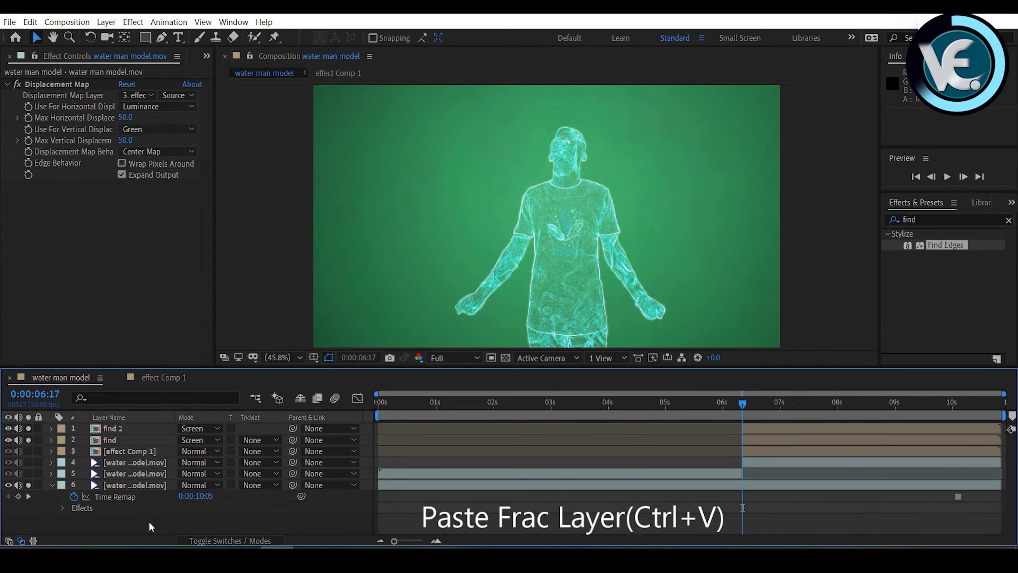
{"action": "key", "text": "ctrl+v"}
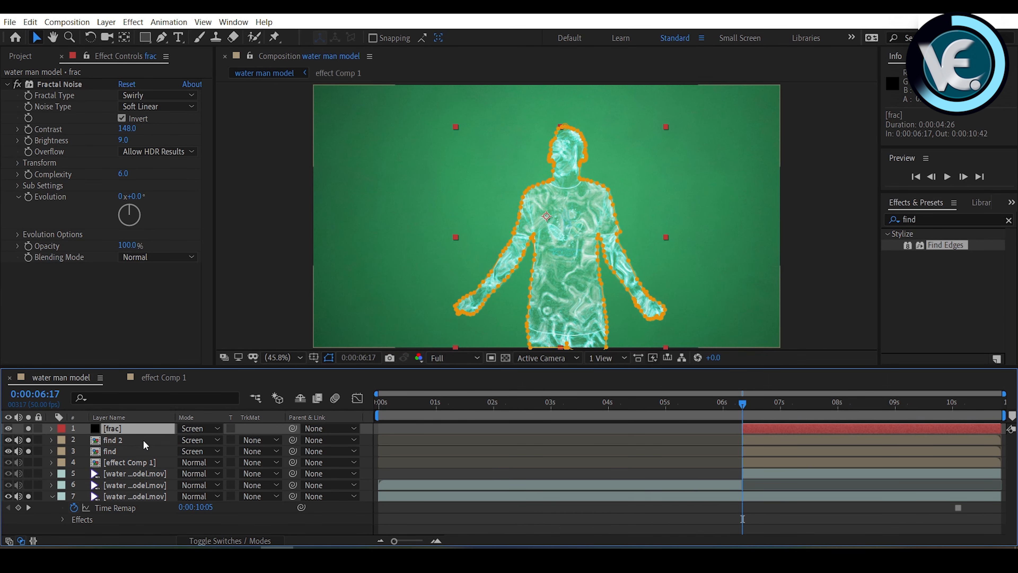
Copy the CC Color Neutralizer effect from find 2 and paste it onto the frac layer
{"action": "left_click", "coordinate": [122, 438]}
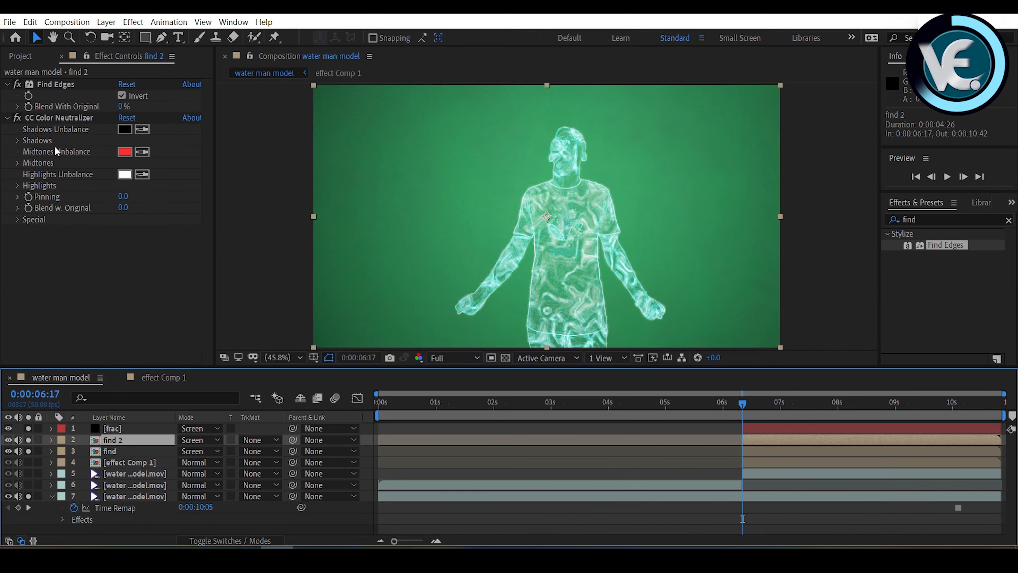
{"action": "left_click", "coordinate": [43, 116]}
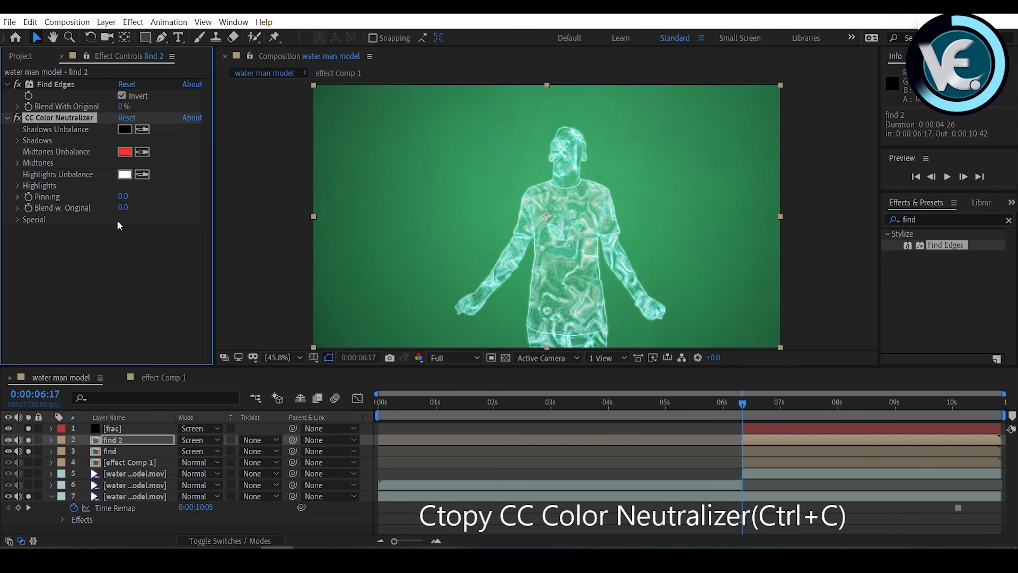
{"action": "left_click", "coordinate": [127, 428]}
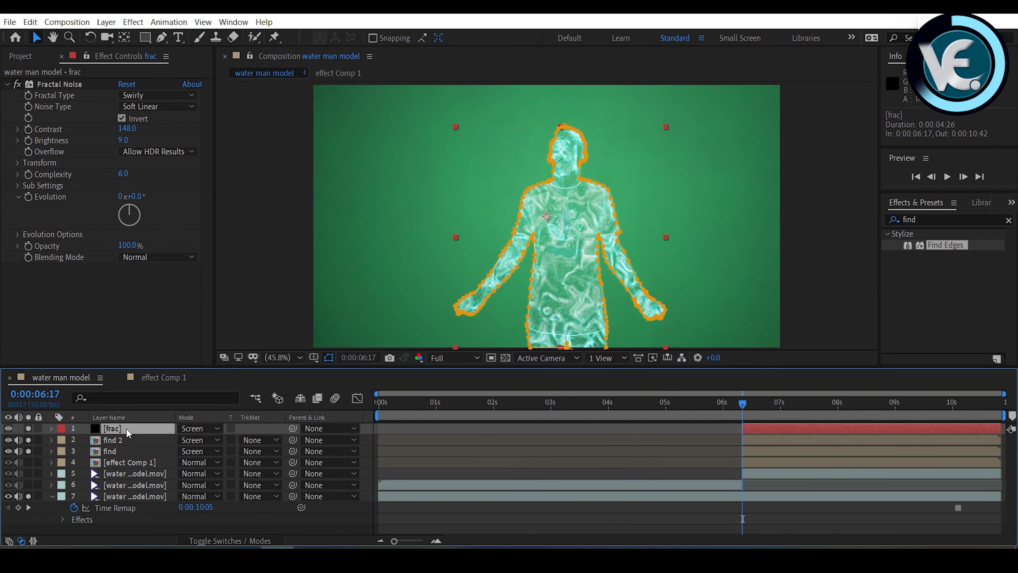
{"action": "key", "text": "ctrl+v"}
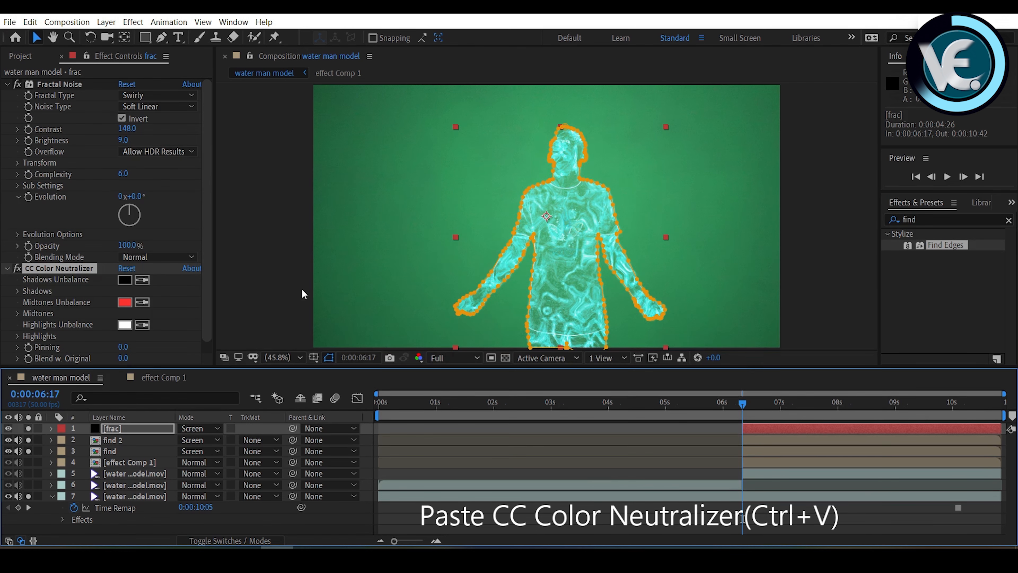
{"action": "left_click", "coordinate": [276, 247]}
{"action": "key", "text": "period"}
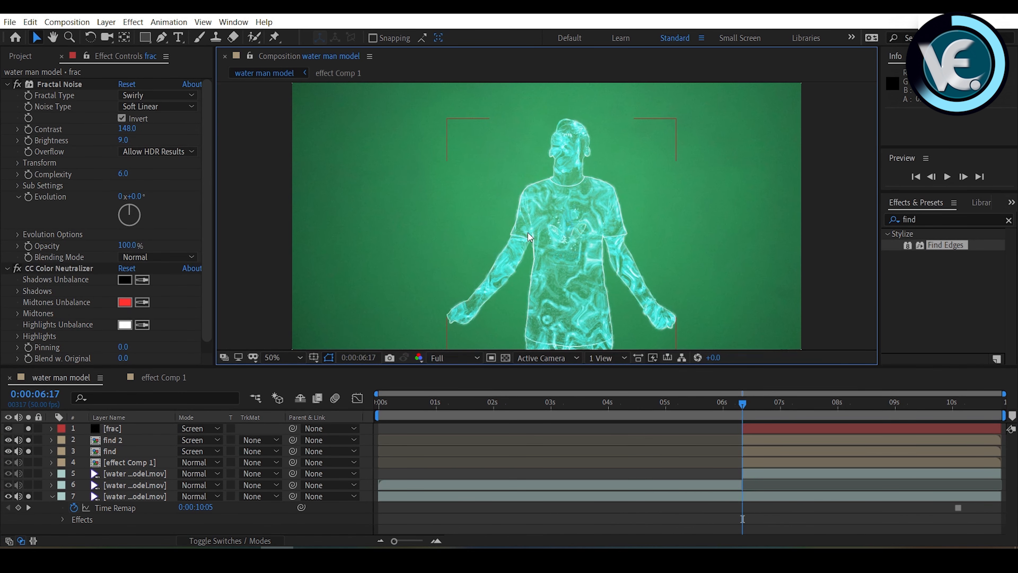
{"action": "scroll", "coordinate": [528, 233], "scroll_direction": "up", "scroll_amount": 1}
{"action": "scroll", "coordinate": [528, 232], "scroll_direction": "down", "scroll_amount": 1}
Set the frac layer's Fractal Noise contrast to 109 and brightness to -10
{"action": "left_click", "coordinate": [113, 432]}
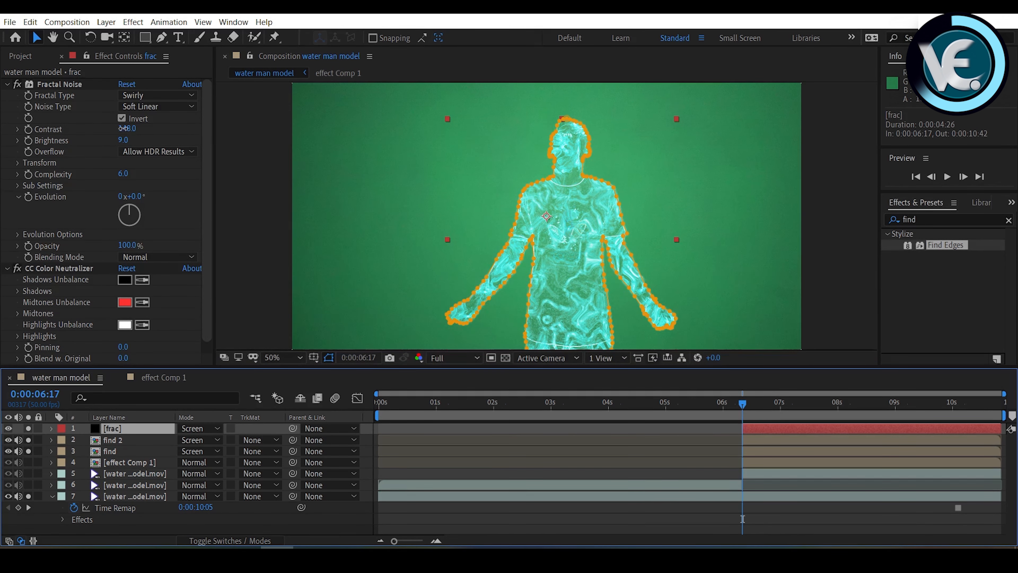
{"action": "left_click_drag", "start_coordinate": [125, 129], "coordinate": [107, 129]}
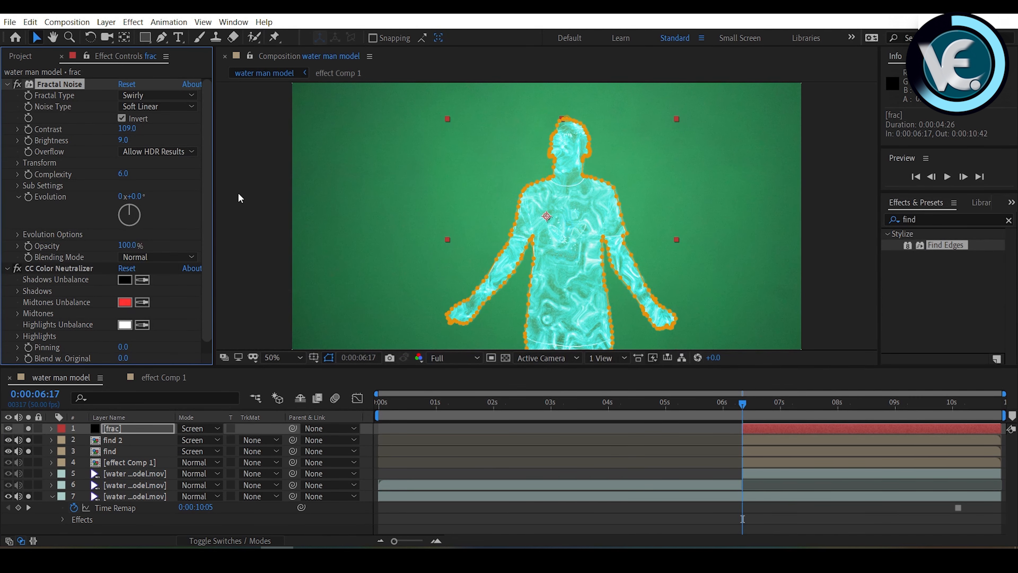
{"action": "left_click", "coordinate": [381, 220]}
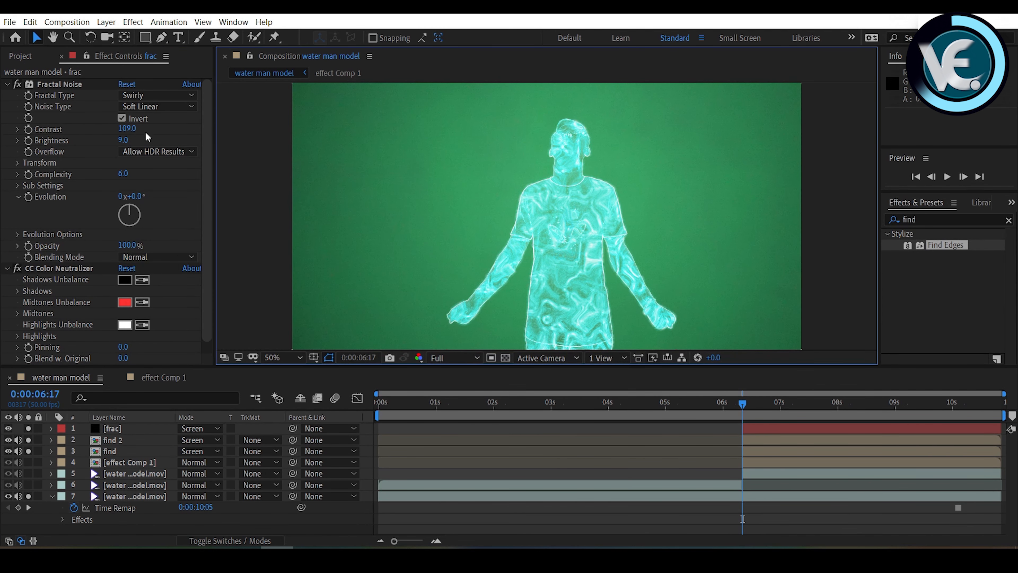
{"action": "mouse_move", "coordinate": [123, 141]}
{"action": "left_mouse_down"}
{"action": "mouse_move", "coordinate": [110, 147]}
{"action": "mouse_move", "coordinate": [124, 150]}
{"action": "left_mouse_up"}
{"action": "left_click", "coordinate": [249, 229]}
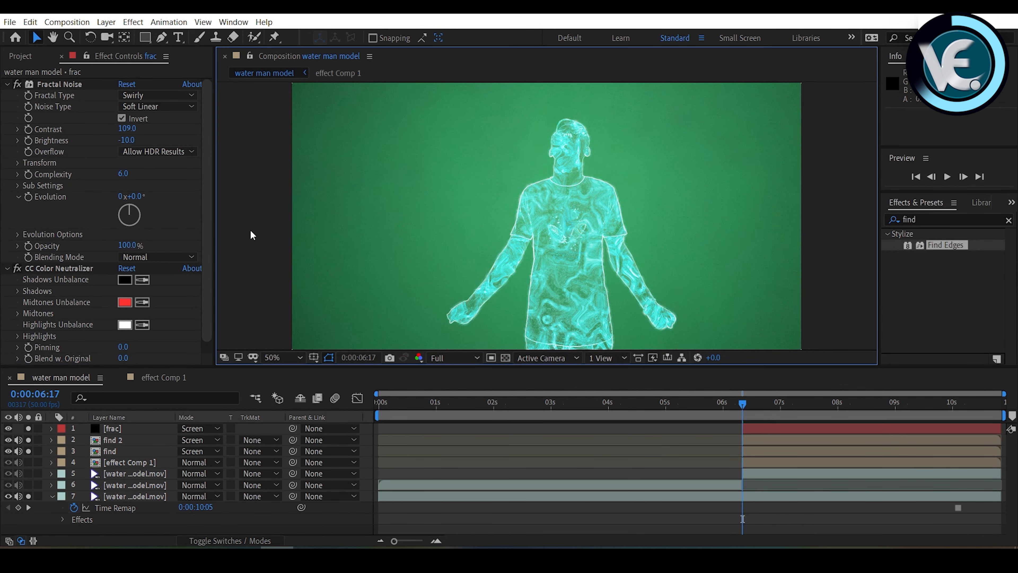
{"action": "key", "text": "period"}
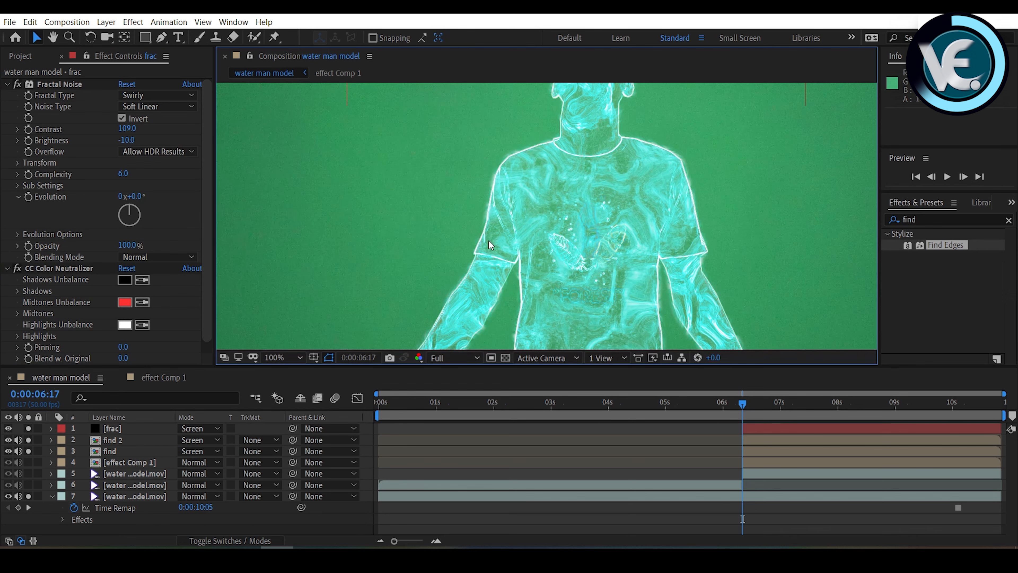
Move the frozen man footage layer that starts at 0:00:06:17 above the frac layer and solo it
{"action": "key", "text": "comma"}
{"action": "key", "text": "comma"}
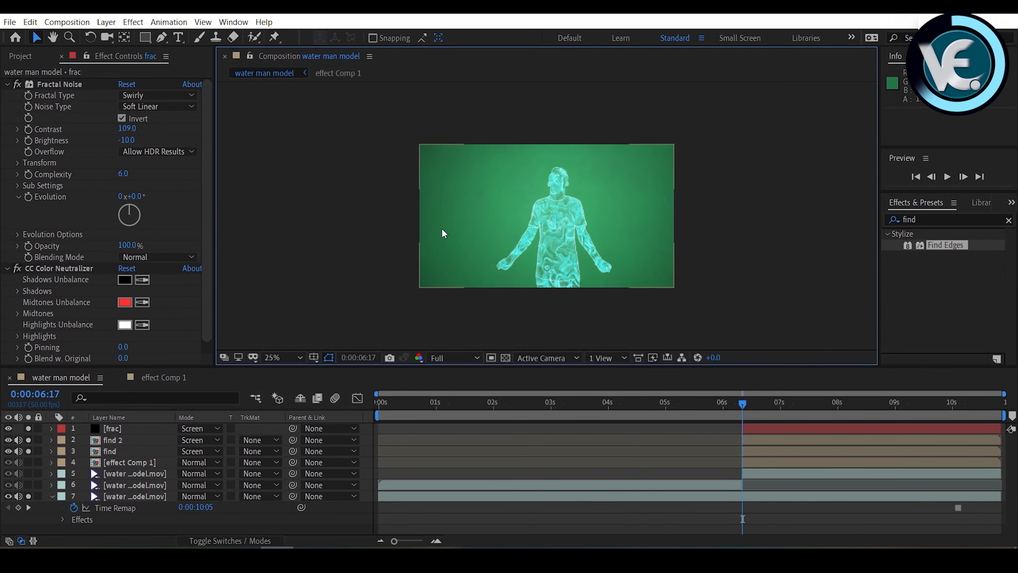
{"action": "key", "text": "period"}
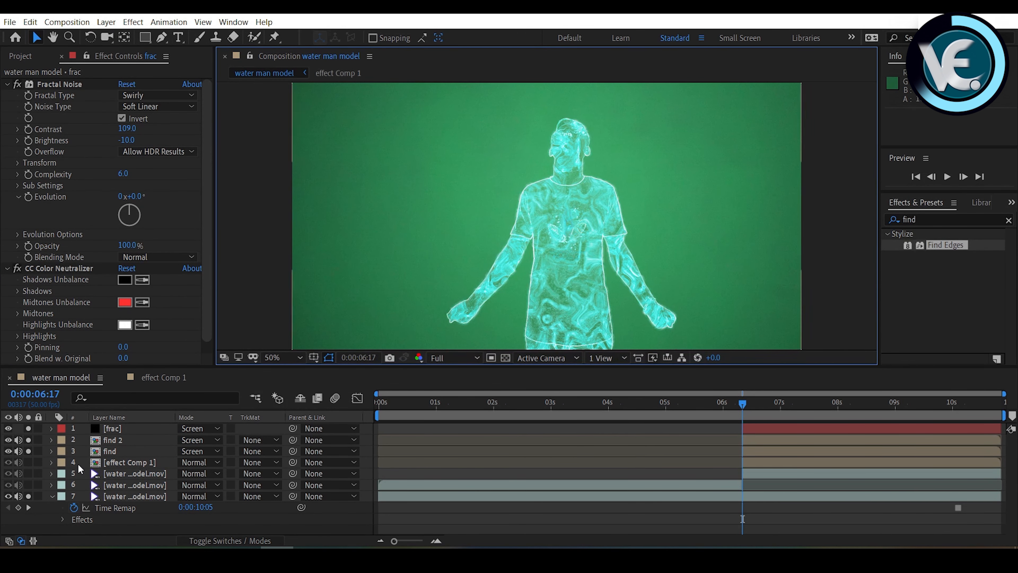
{"action": "left_click", "coordinate": [116, 463]}
{"action": "left_click", "coordinate": [119, 475]}
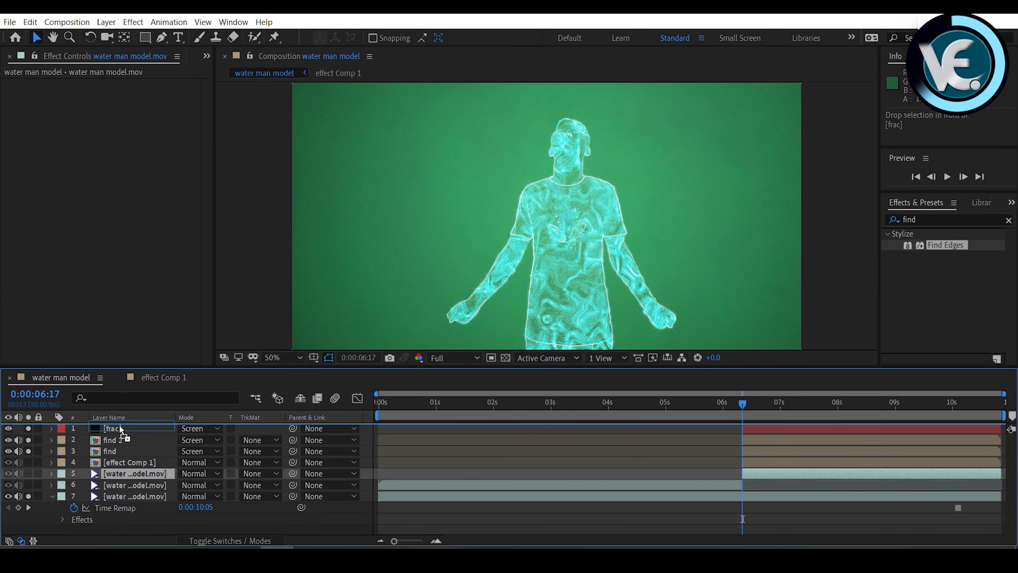
{"action": "key", "text": "ctrl+shift+bracketright"}
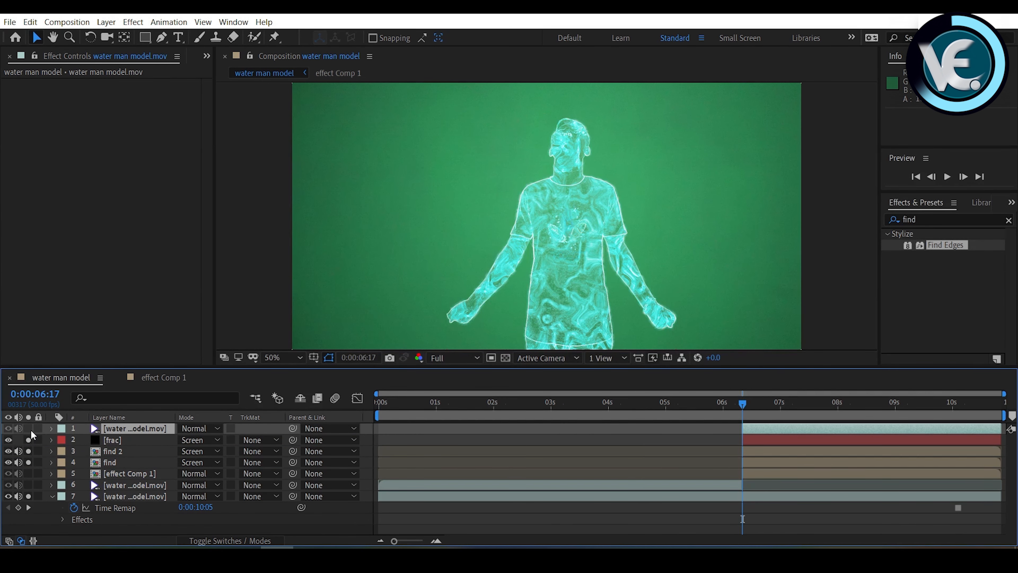
{"action": "left_click", "coordinate": [30, 430]}
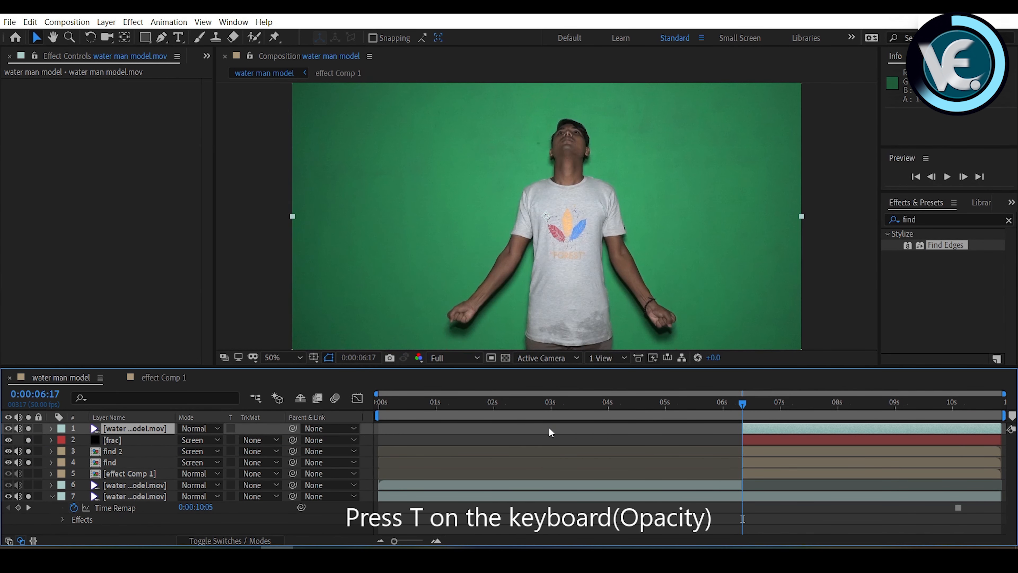
Keyframe the top footage layer's opacity from 100% at 0:00:06:17 to 0% at 0:00:07:00
{"action": "key", "text": "t"}
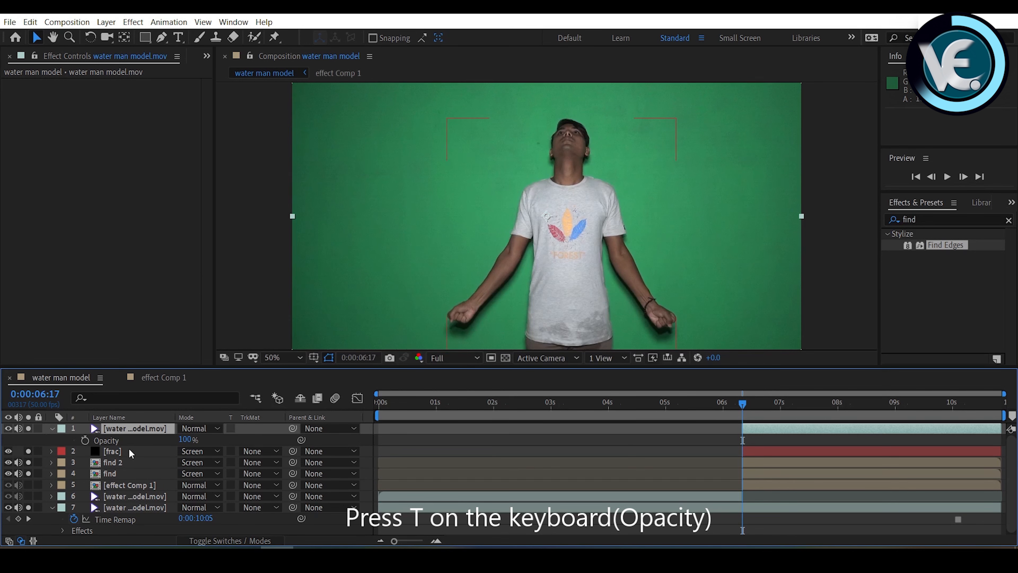
{"action": "left_click", "coordinate": [84, 439]}
{"action": "left_click_drag", "start_coordinate": [742, 403], "coordinate": [784, 390]}
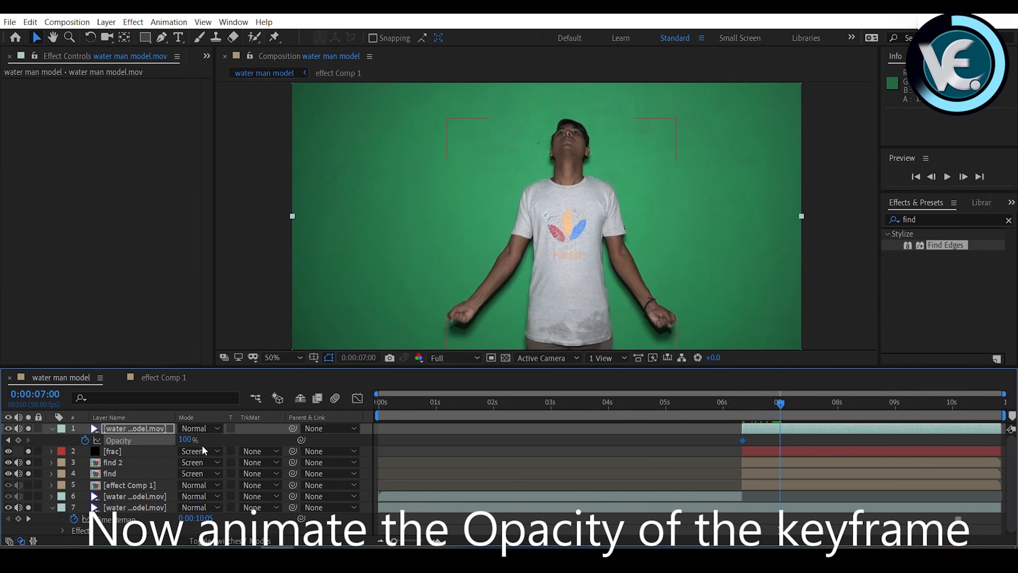
{"action": "left_click_drag", "start_coordinate": [185, 440], "coordinate": [86, 429]}
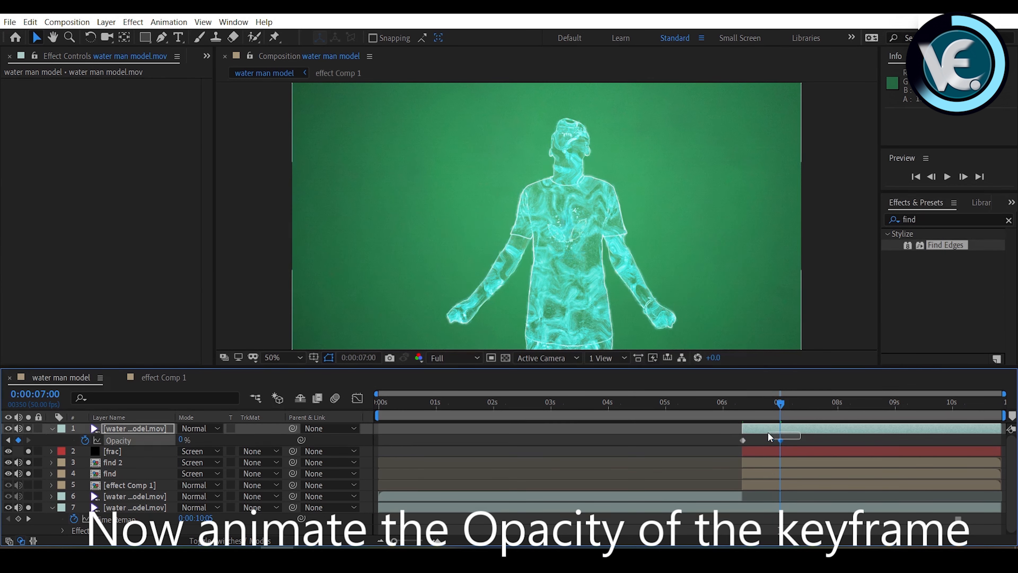
Apply Easy Ease to both opacity keyframes of the top footage layer and collapse its properties
{"action": "left_click_drag", "start_coordinate": [801, 443], "coordinate": [730, 437]}
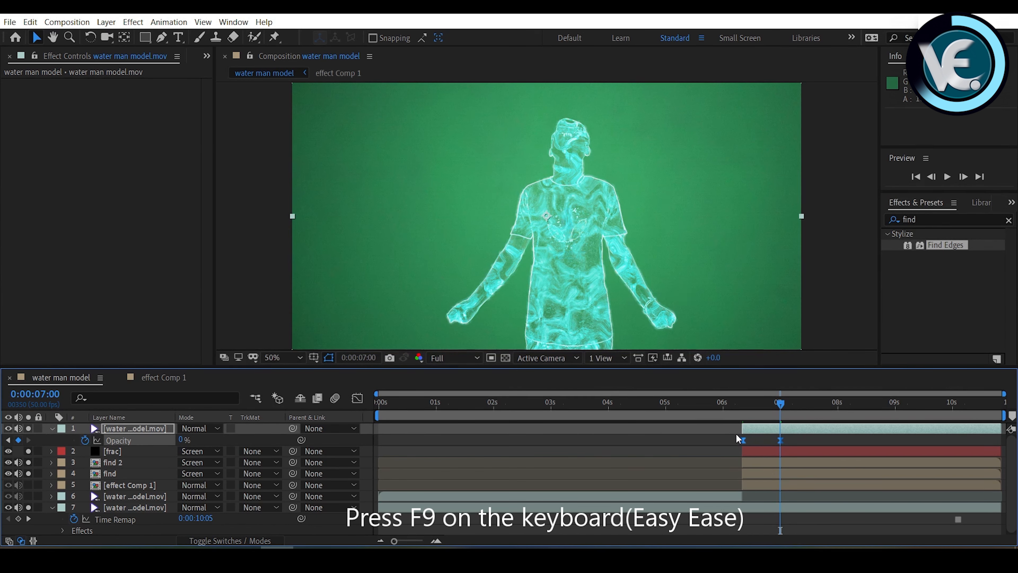
{"action": "left_click", "coordinate": [258, 274]}
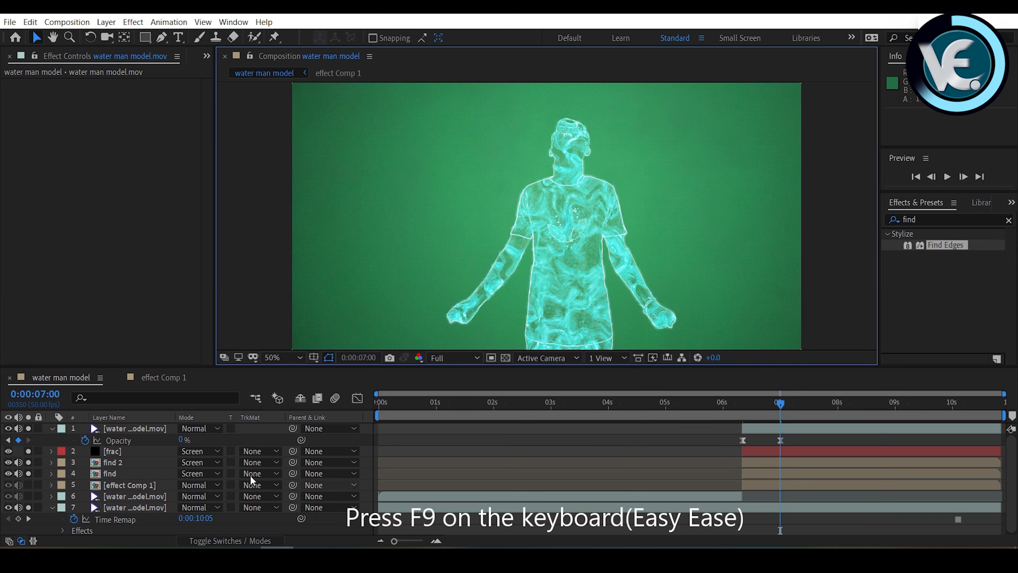
{"action": "left_click", "coordinate": [52, 427]}
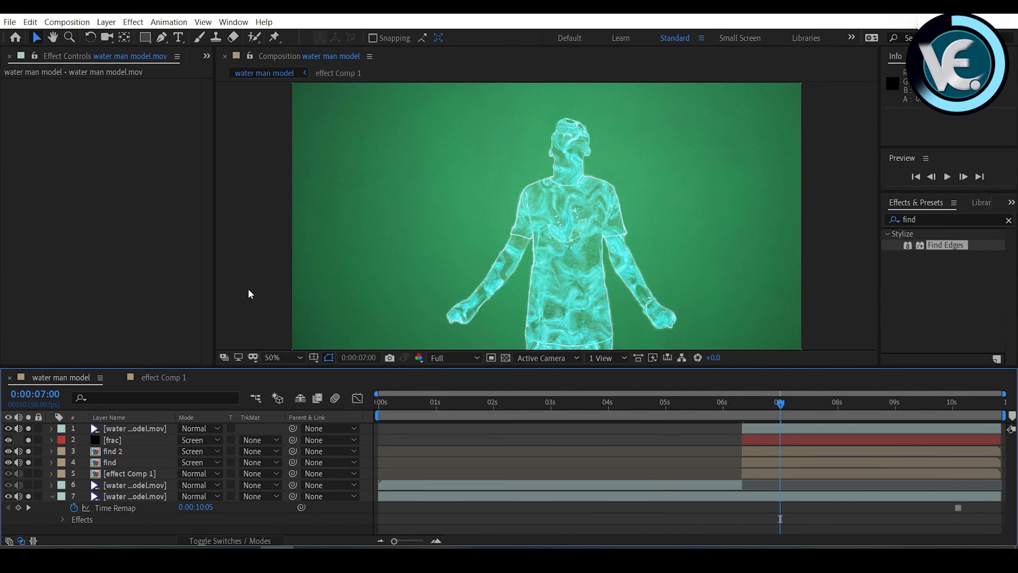
{"action": "left_click", "coordinate": [243, 260]}
Solo the footage layer that ends at 0:00:06:17 and check the transition from 0:00:06:04 to 0:00:07:35
{"action": "left_click_drag", "start_coordinate": [781, 409], "coordinate": [728, 403]}
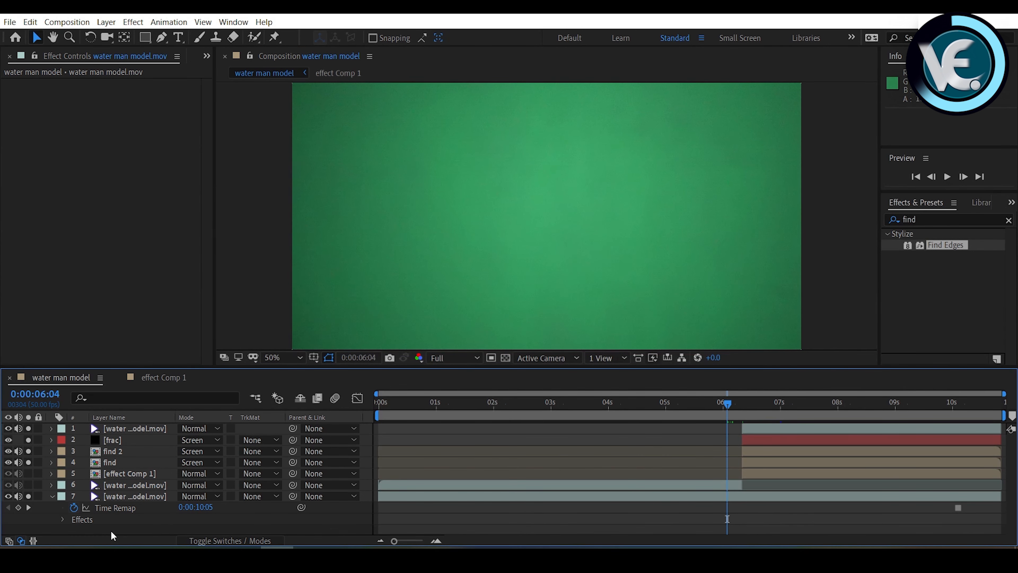
{"action": "left_click", "coordinate": [29, 485]}
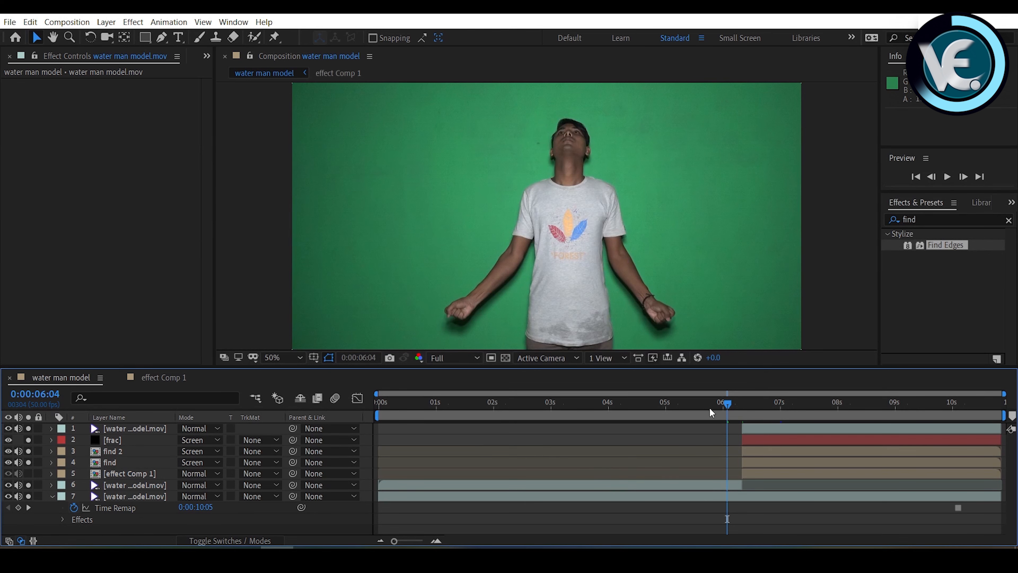
{"action": "left_click_drag", "start_coordinate": [728, 404], "coordinate": [820, 404]}
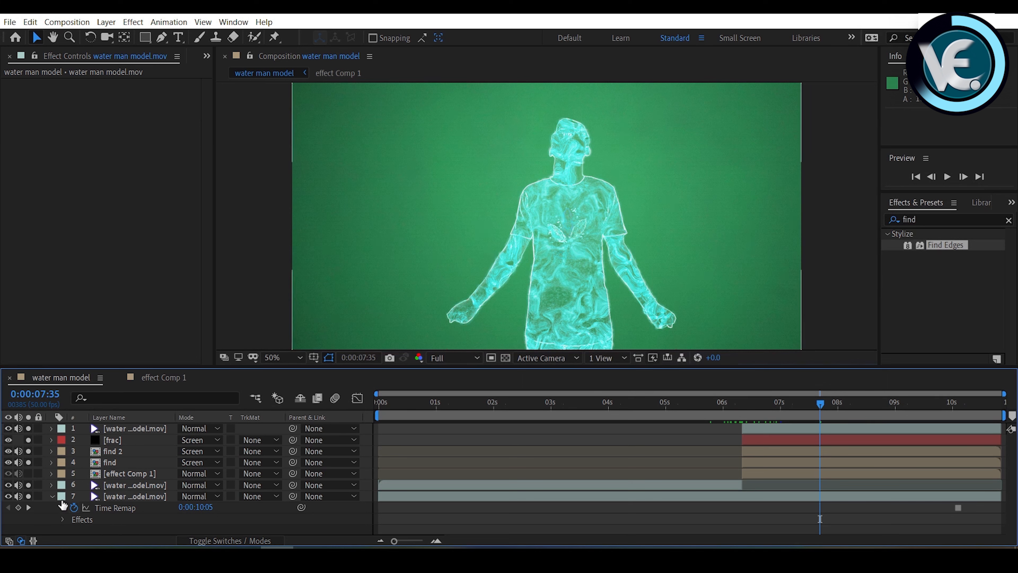
Pre-compose all seven layers into a new composition named water man, moving all attributes into it
{"action": "left_click", "coordinate": [52, 496]}
{"action": "left_click_drag", "start_coordinate": [90, 489], "coordinate": [142, 435]}
{"action": "right_click", "coordinate": [143, 439]}
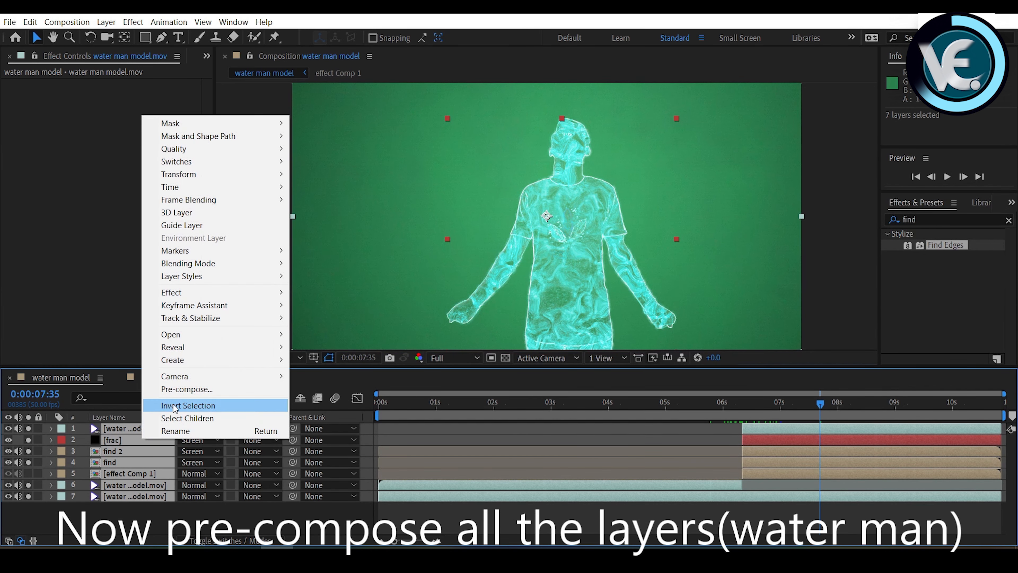
{"action": "left_click", "coordinate": [178, 388]}
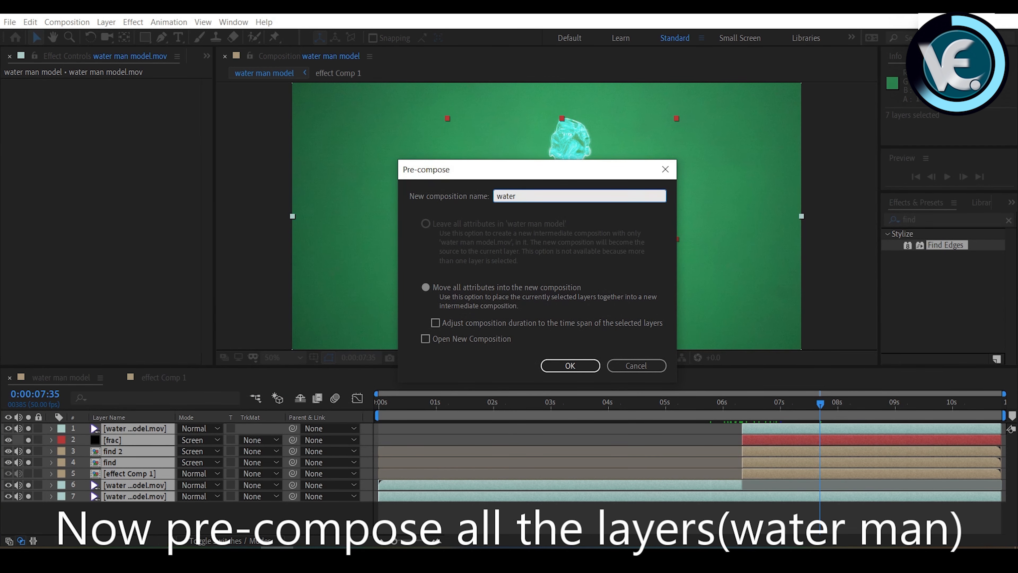
{"action": "key", "text": "Return"}
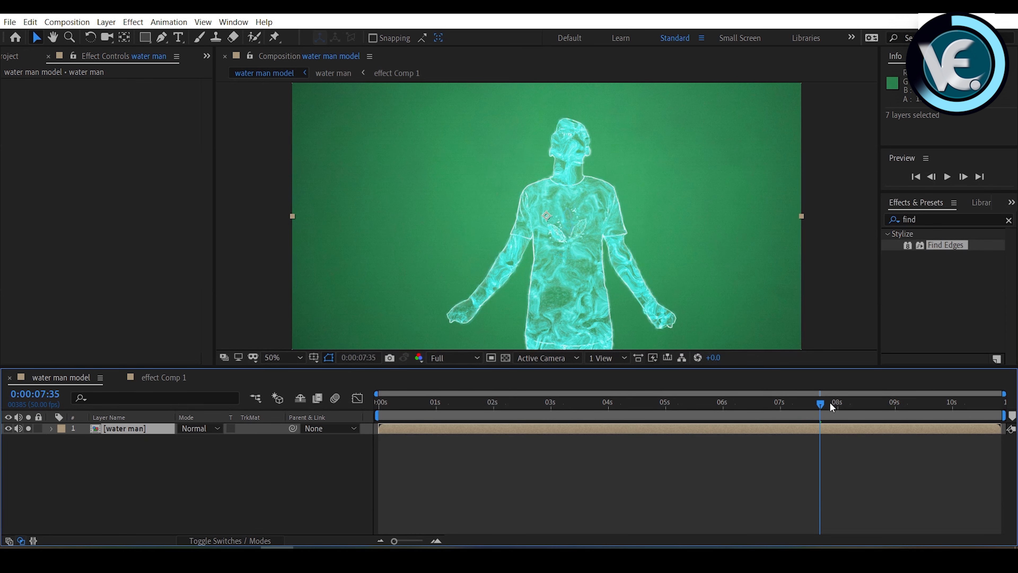
Add the expression wiggle(.5,1) to the water man layer's rotation and check the motion up to 0:00:08:29
{"action": "left_click_drag", "start_coordinate": [824, 403], "coordinate": [785, 381]}
{"action": "left_click", "coordinate": [121, 431]}
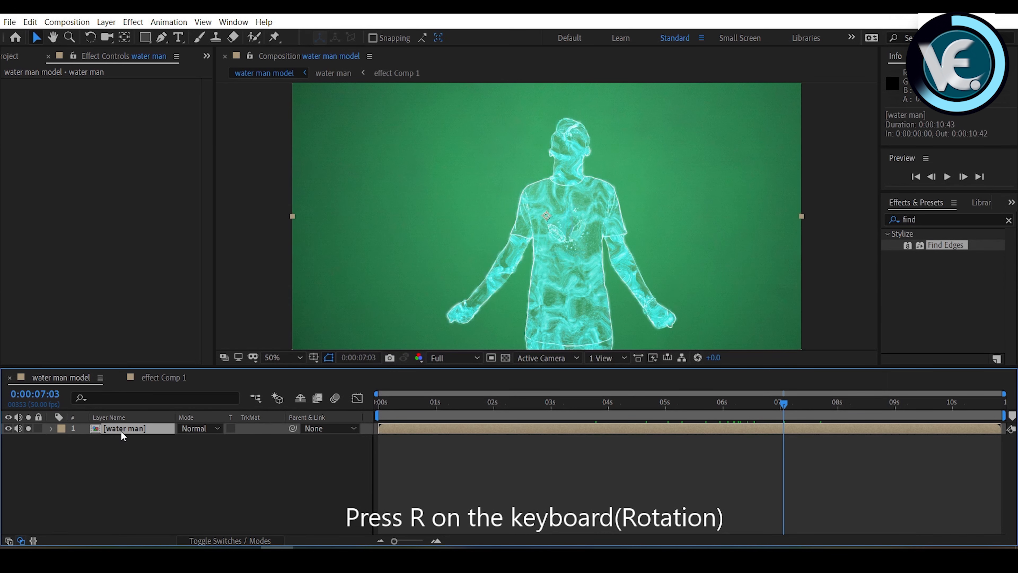
{"action": "key", "text": "r"}
{"action": "left_click", "coordinate": [84, 441], "text": "alt"}
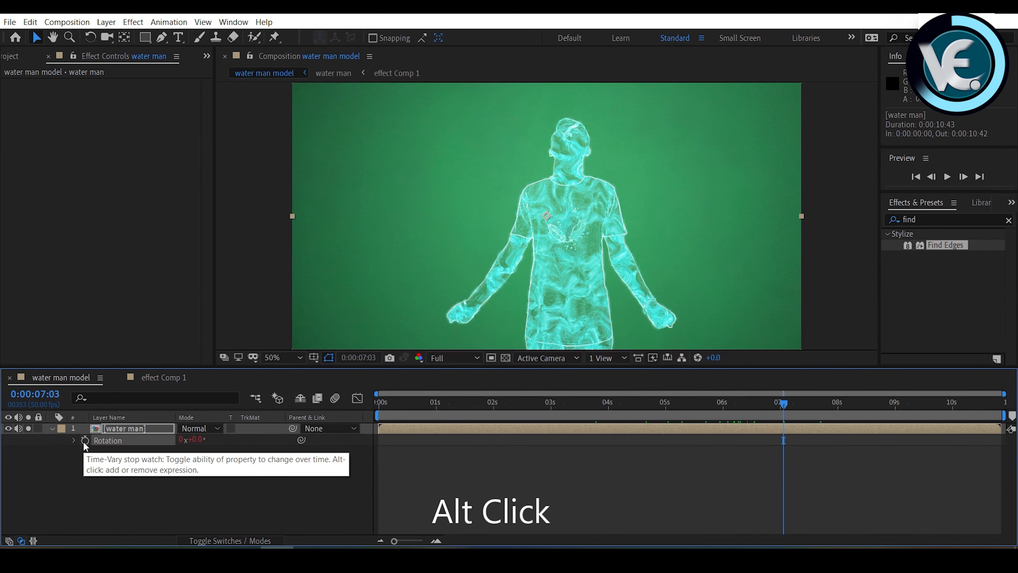
{"action": "type", "text": "w"}
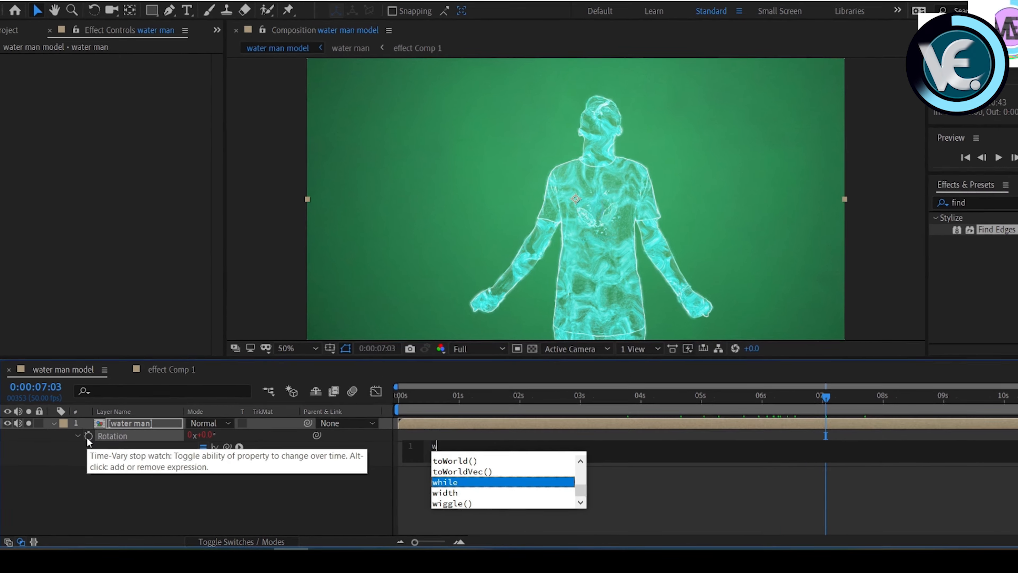
{"action": "type", "text": "i"}
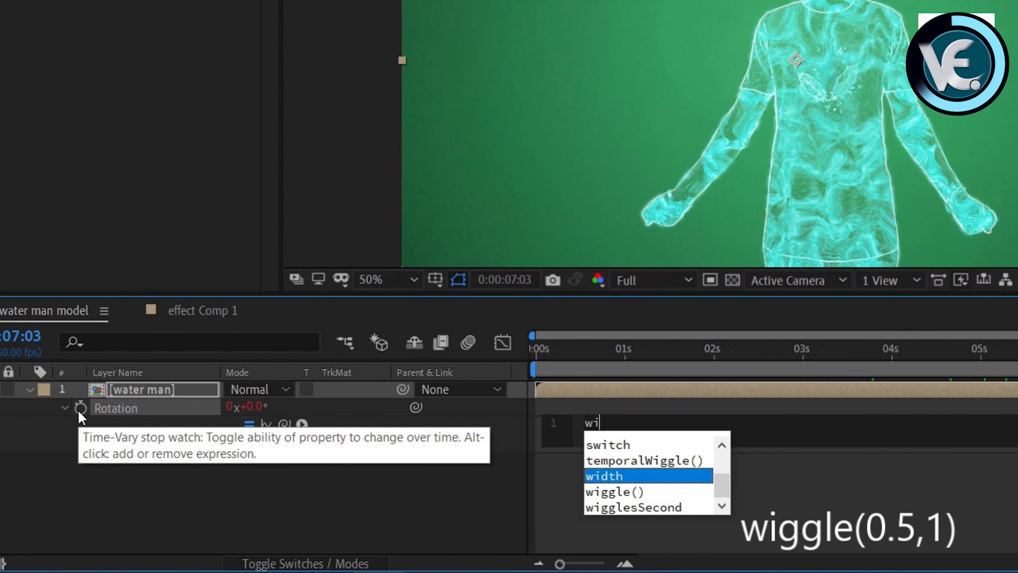
{"action": "type", "text": "g"}
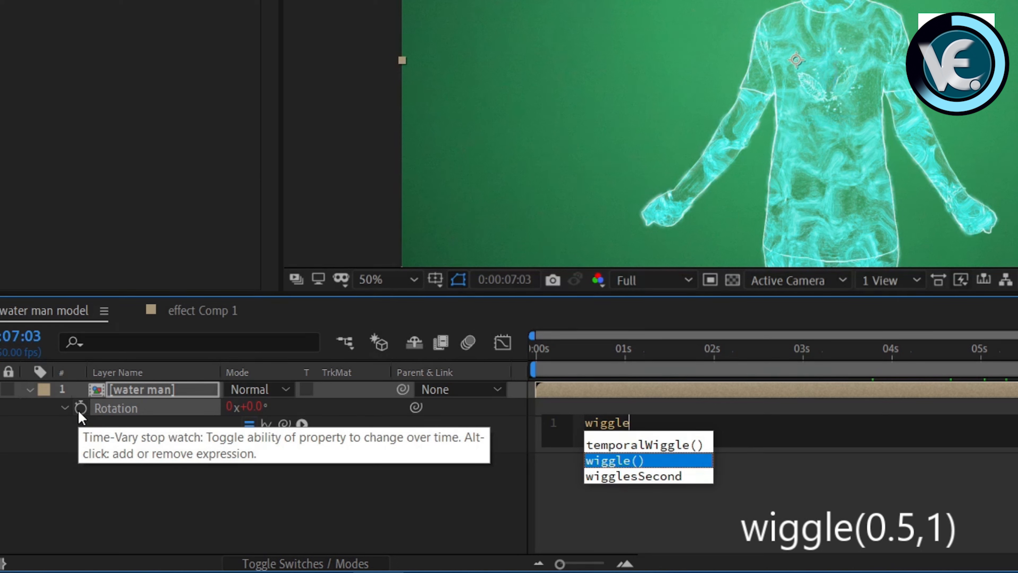
{"action": "type", "text": "gle"}
{"action": "key", "text": "Return"}
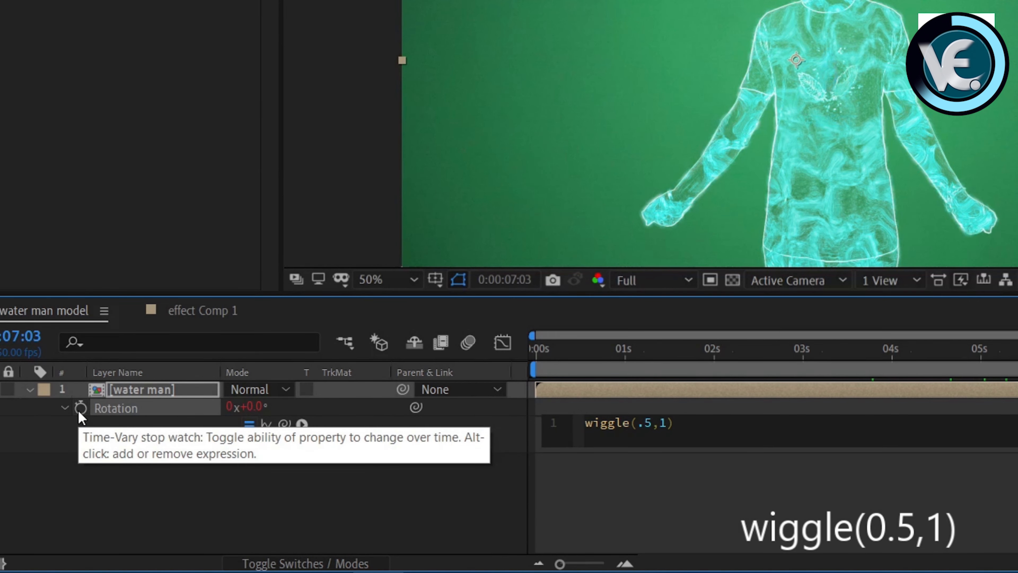
{"action": "left_click", "coordinate": [303, 477]}
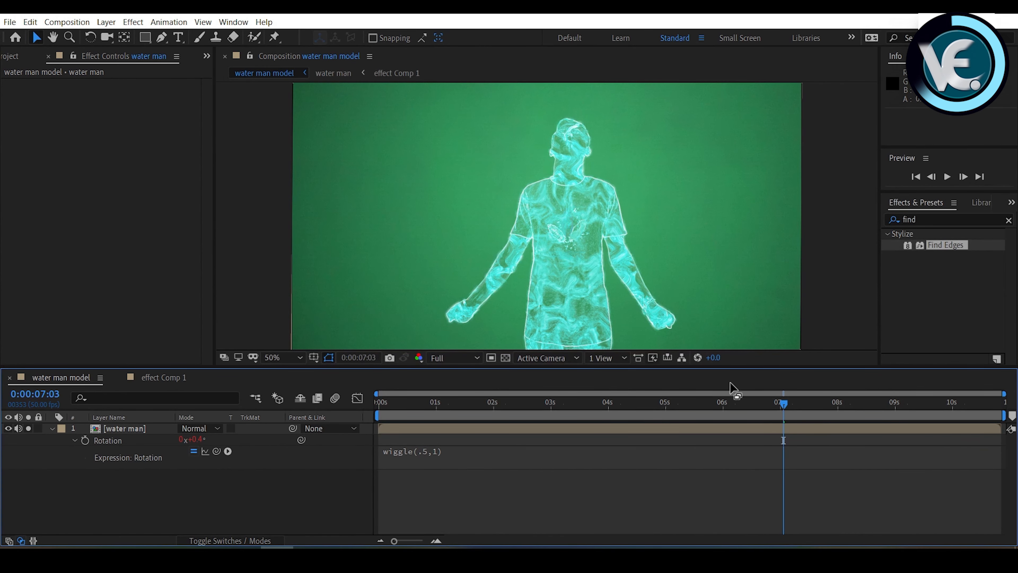
{"action": "left_click_drag", "start_coordinate": [787, 402], "coordinate": [871, 404]}
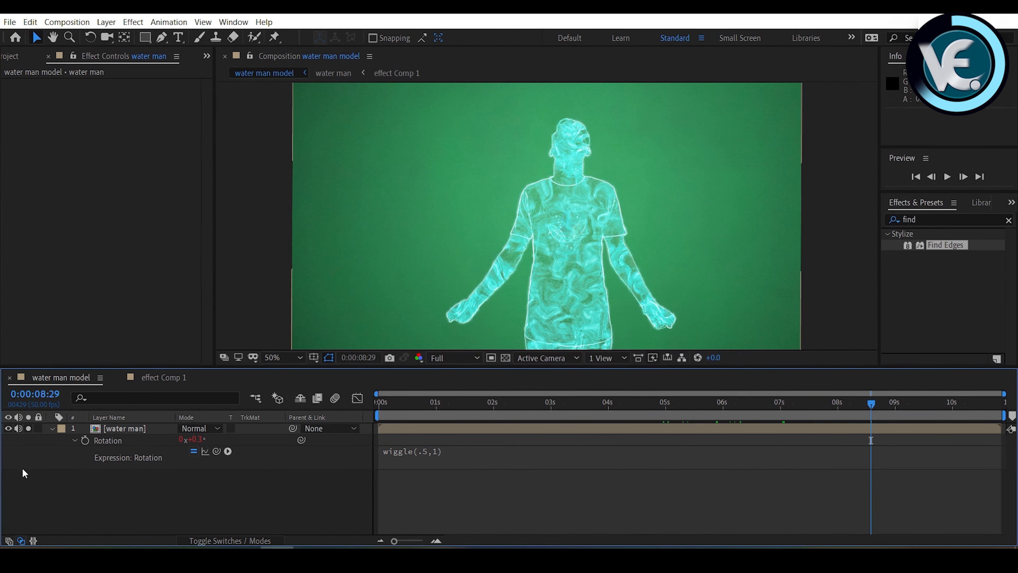
{"action": "left_click", "coordinate": [53, 428]}
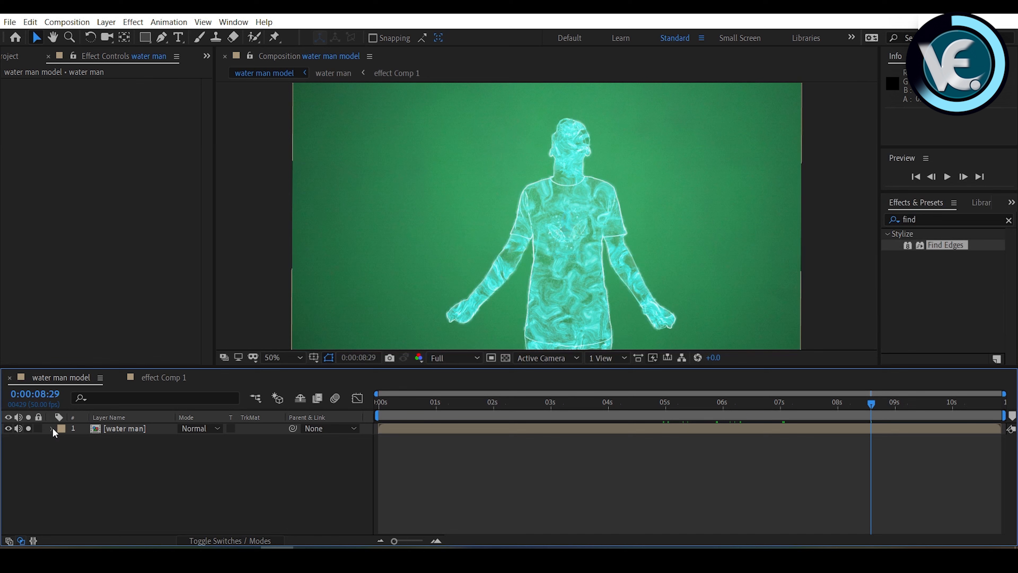
Create an adjustment layer above the water man layer and apply the Curves effect to it
{"action": "right_click", "coordinate": [131, 490]}
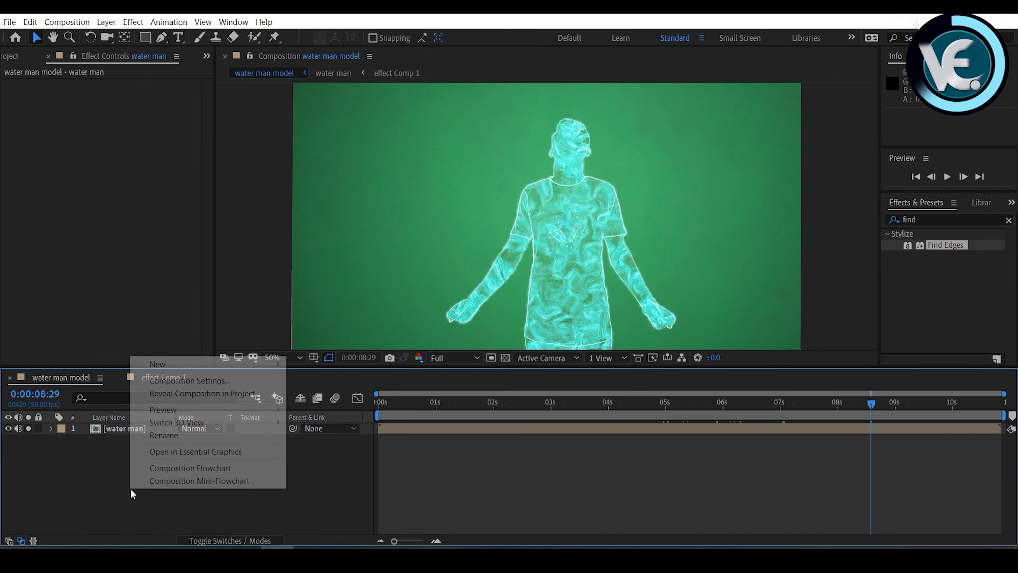
{"action": "mouse_move", "coordinate": [162, 367]}
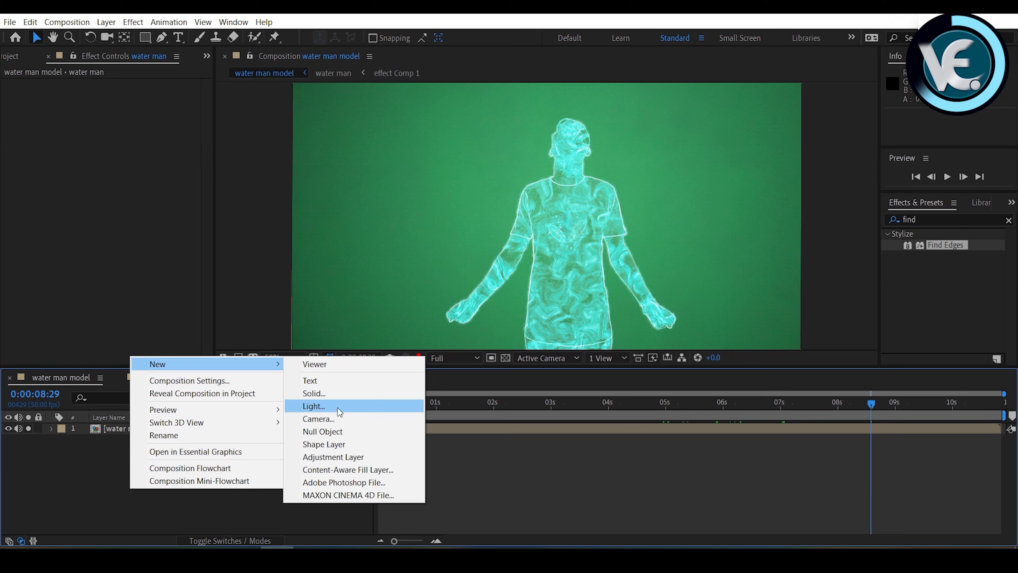
{"action": "left_click", "coordinate": [326, 460]}
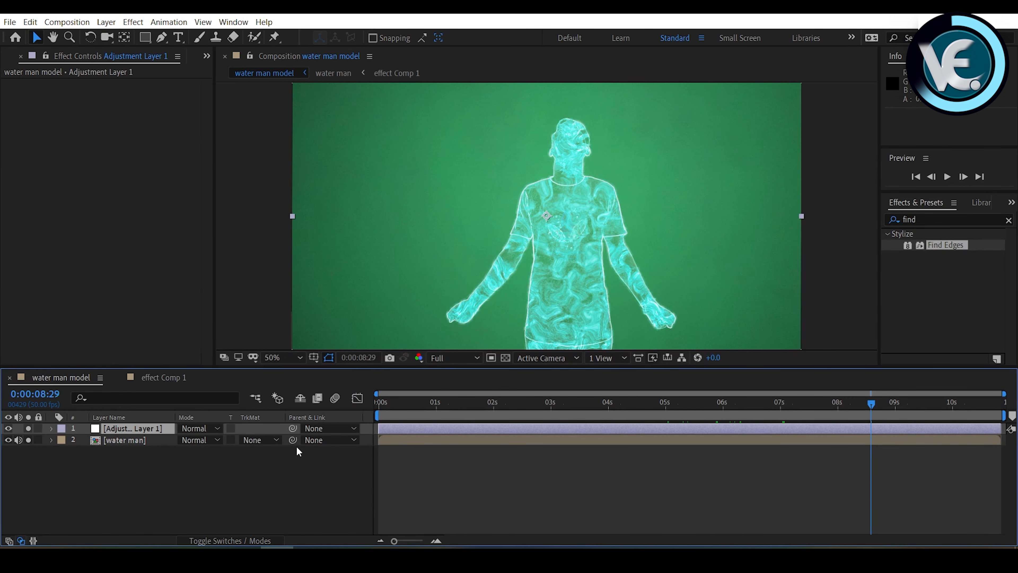
{"action": "left_click", "coordinate": [935, 220]}
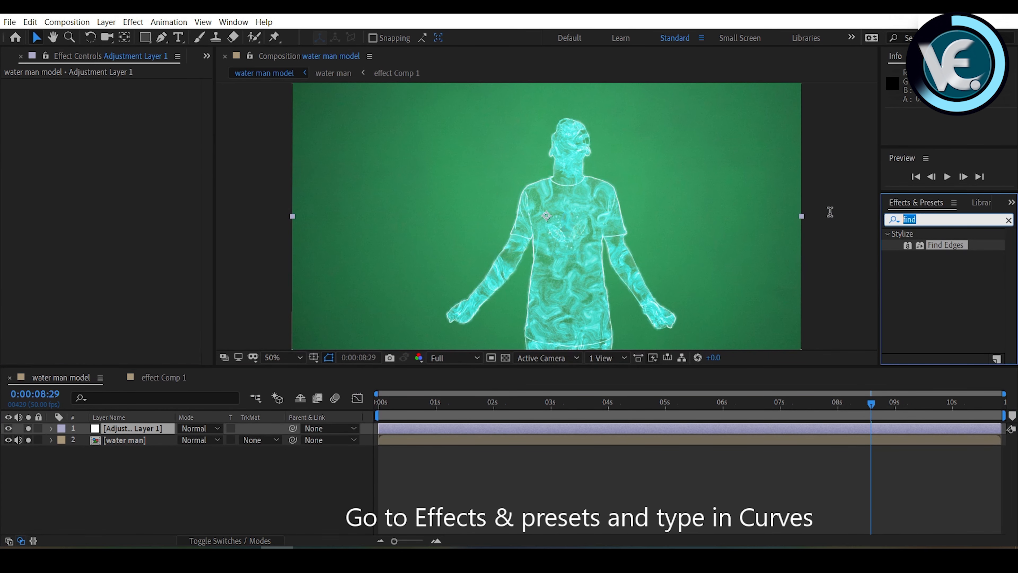
{"action": "type", "text": "cu"}
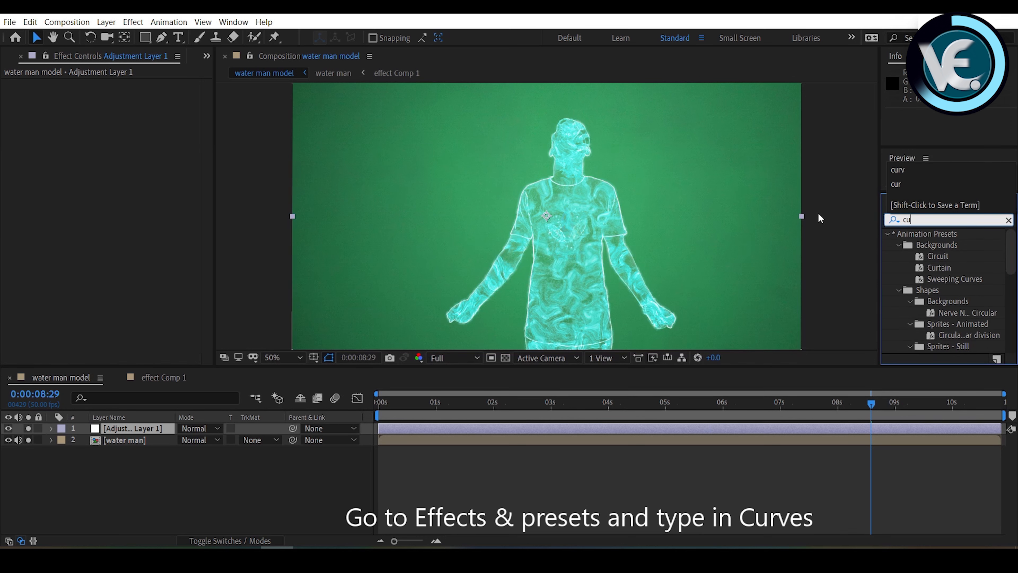
{"action": "type", "text": "rv"}
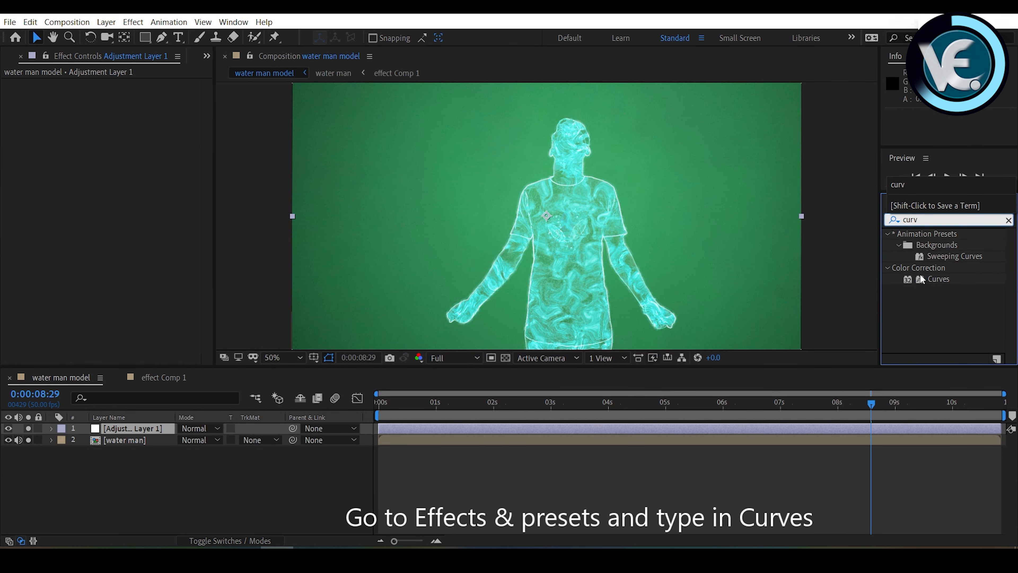
{"action": "left_click_drag", "start_coordinate": [921, 280], "coordinate": [123, 432]}
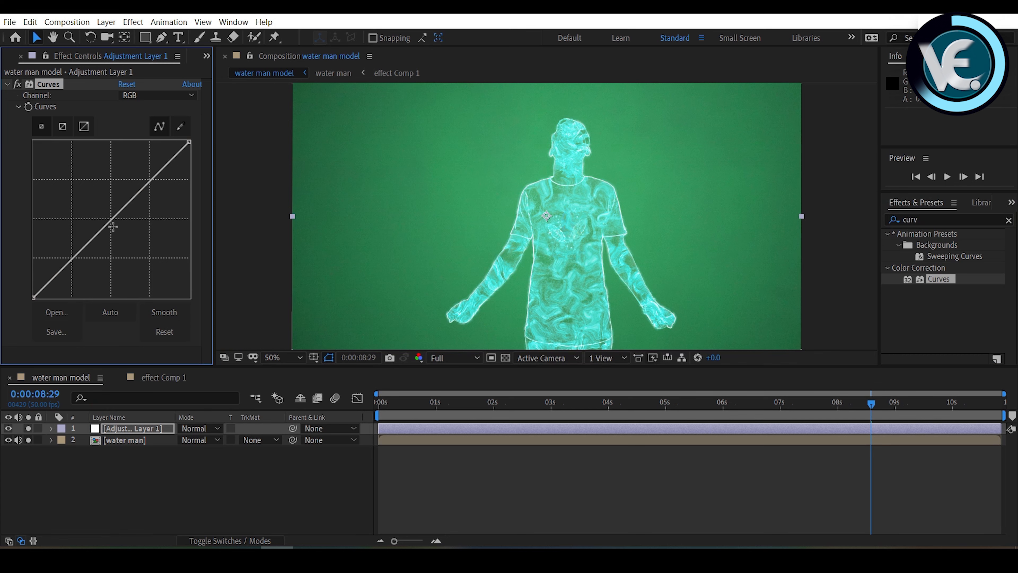
Raise the midpoint of the RGB curve slightly and bend the Alpha curve well downward on the adjustment layer
{"action": "left_click_drag", "start_coordinate": [110, 225], "coordinate": [106, 224]}
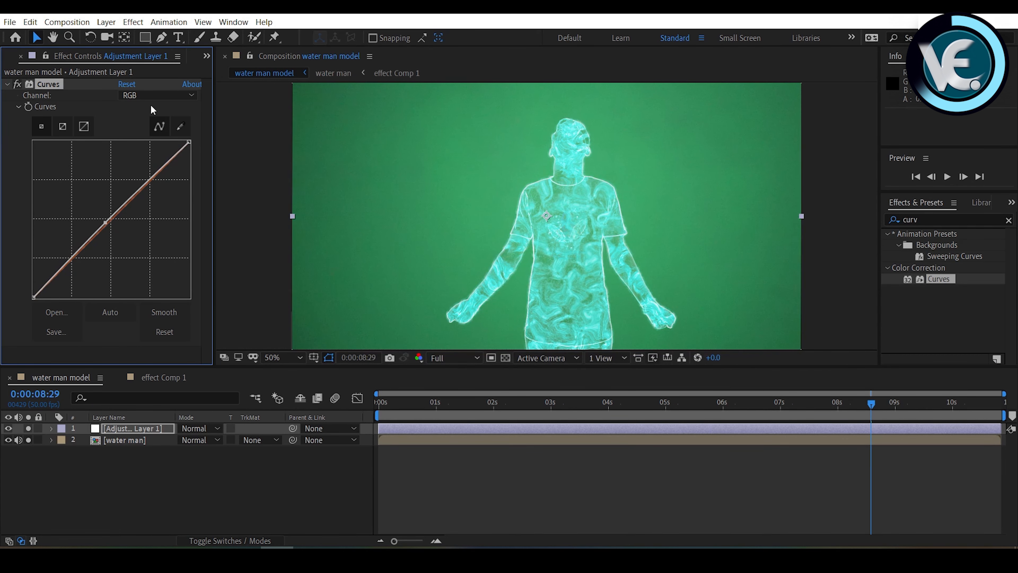
{"action": "left_click", "coordinate": [146, 95]}
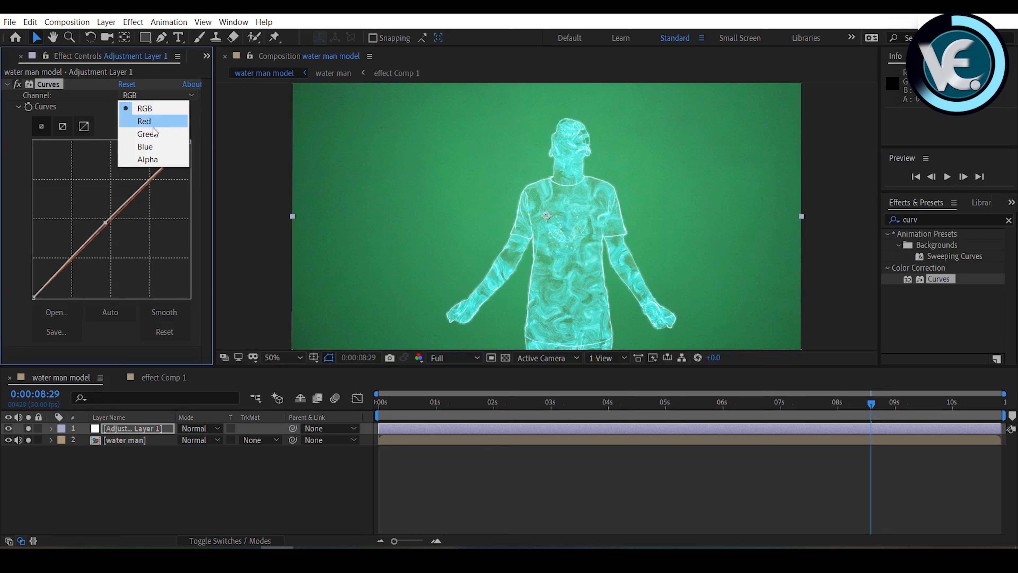
{"action": "left_click", "coordinate": [154, 162]}
{"action": "left_click_drag", "start_coordinate": [126, 209], "coordinate": [148, 226]}
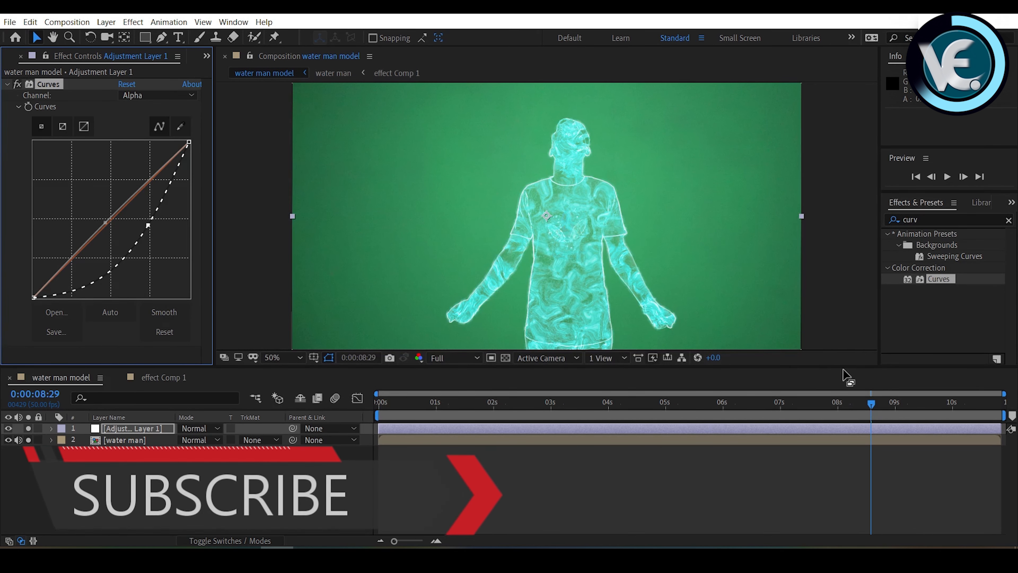
Review the change from man to water figure between 0:00:06:00 and 0:00:08:22
{"action": "left_click_drag", "start_coordinate": [869, 403], "coordinate": [722, 403]}
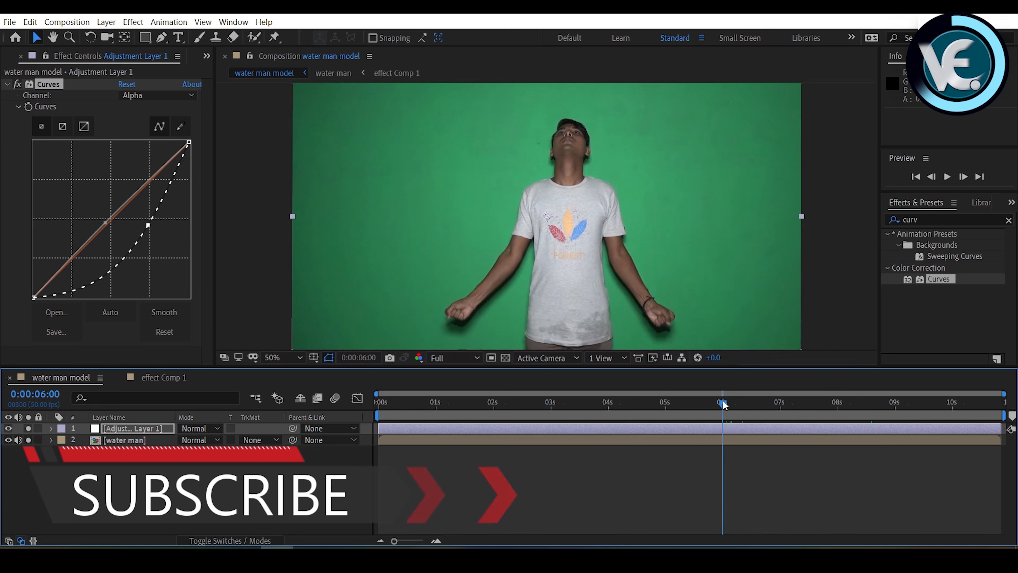
{"action": "left_click", "coordinate": [43, 86]}
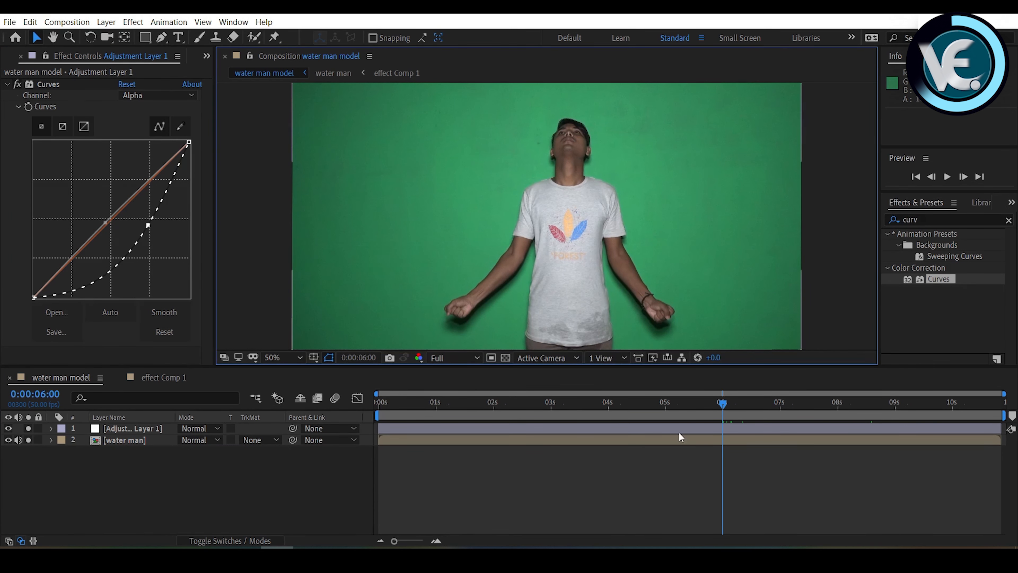
{"action": "left_click_drag", "start_coordinate": [722, 402], "coordinate": [860, 410]}
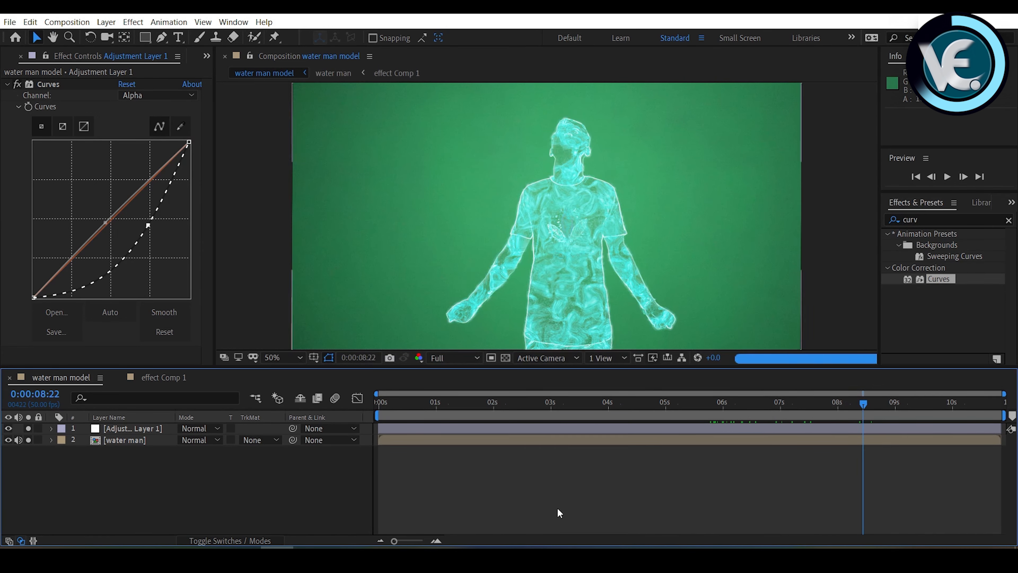